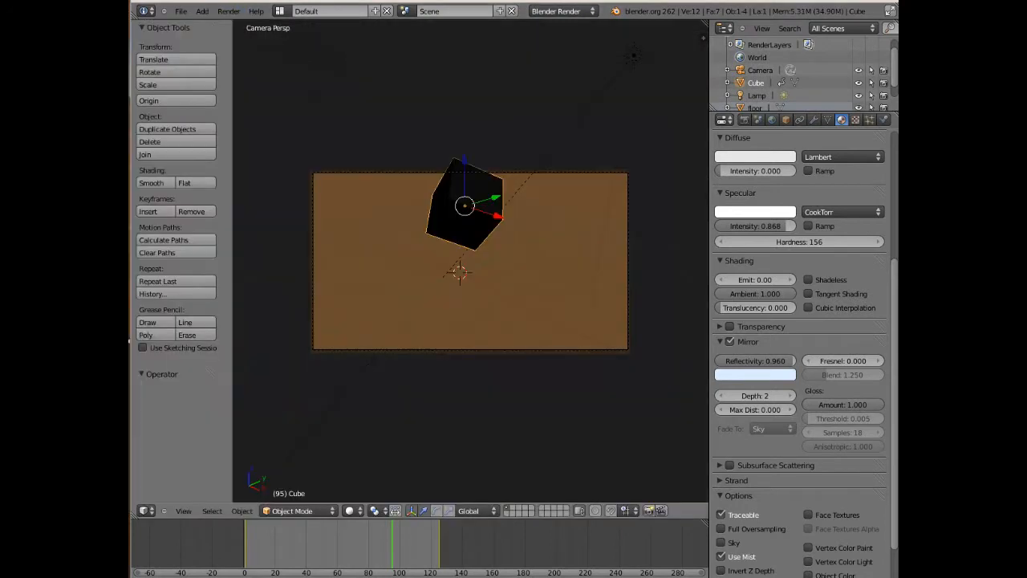
Set the floor texture's normal influence to 1.377 and render the image
right_click(562, 297)
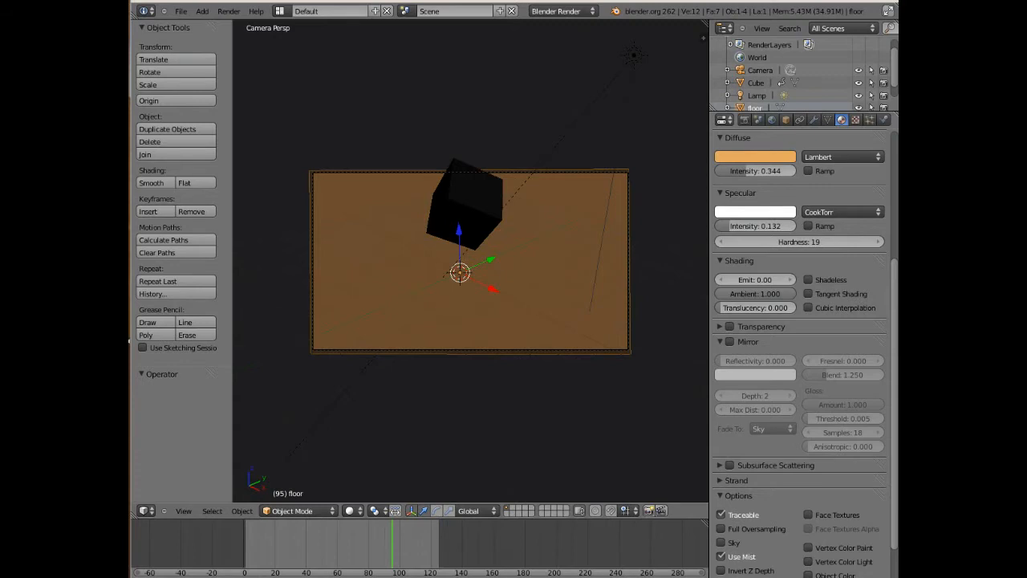
left_click(855, 119)
scroll(800, 353, "down", 12)
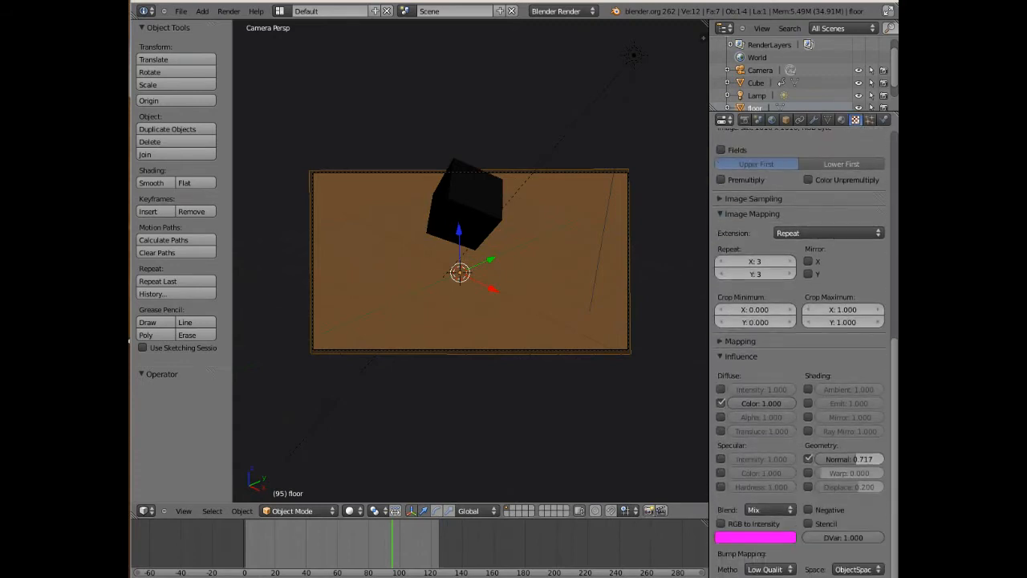
left_click_drag(854, 458, 859, 459)
left_click_drag(855, 458, 860, 459)
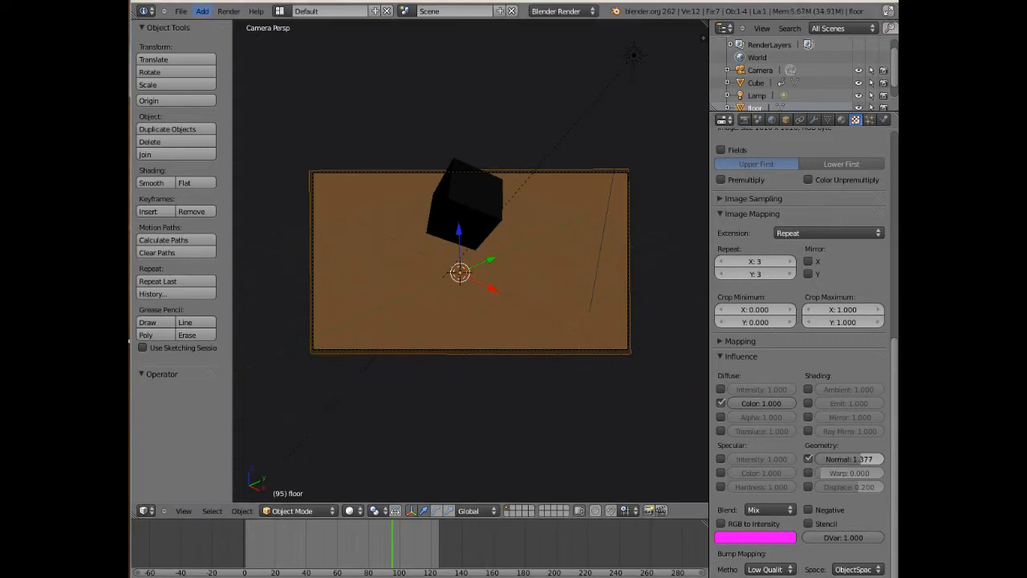
left_click(229, 11)
left_click(244, 24)
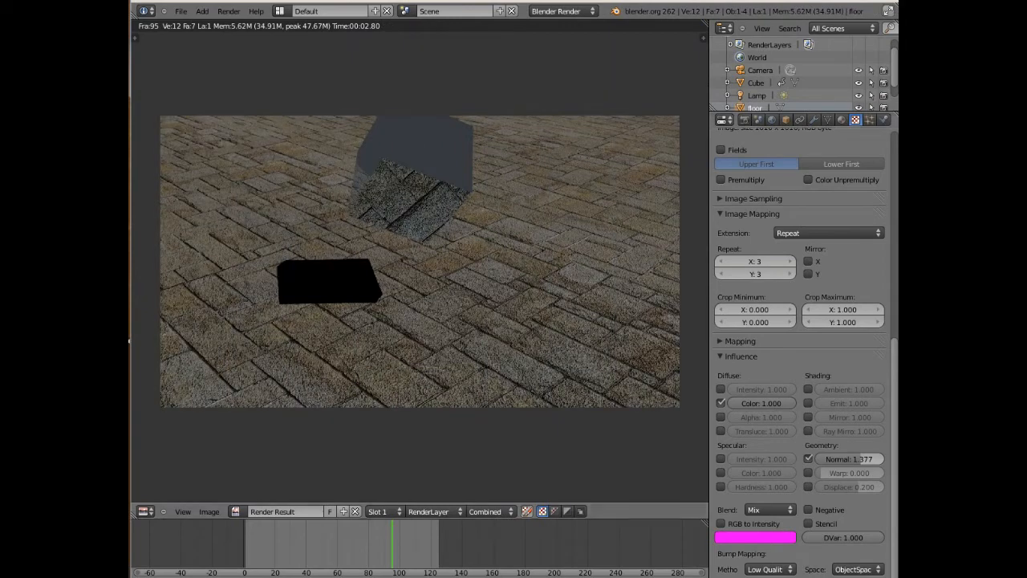
Try specular intensities of 0.292 and 0.412 on the floor material, rendering the image after each change
left_click(841, 120)
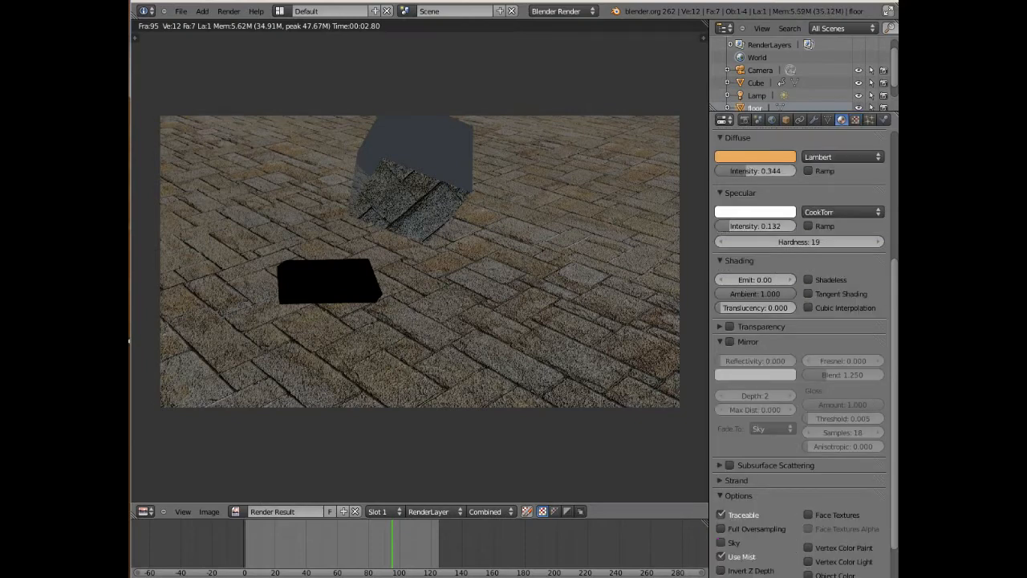
left_click_drag(755, 226, 768, 226)
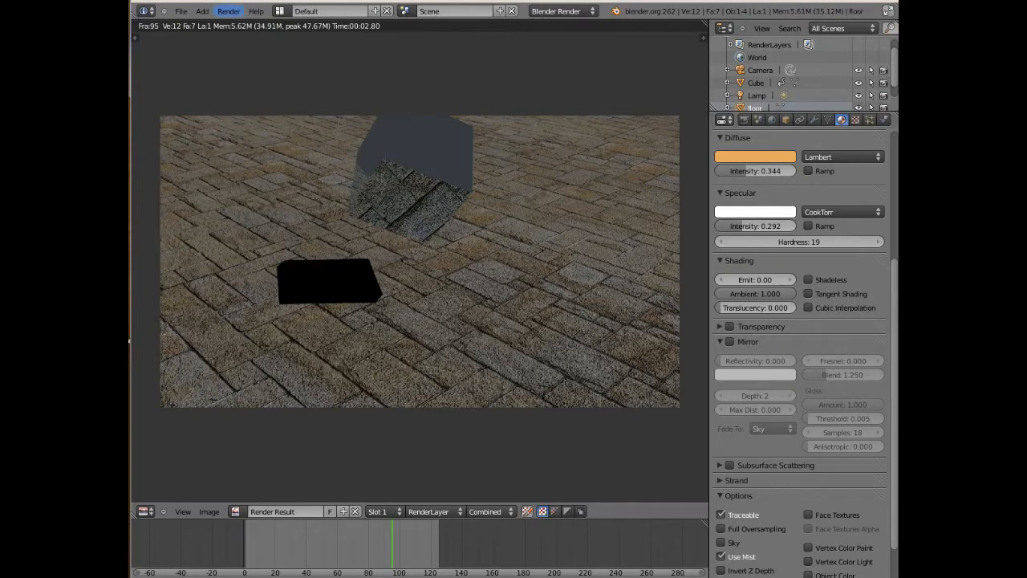
left_click(228, 10)
left_click(245, 34)
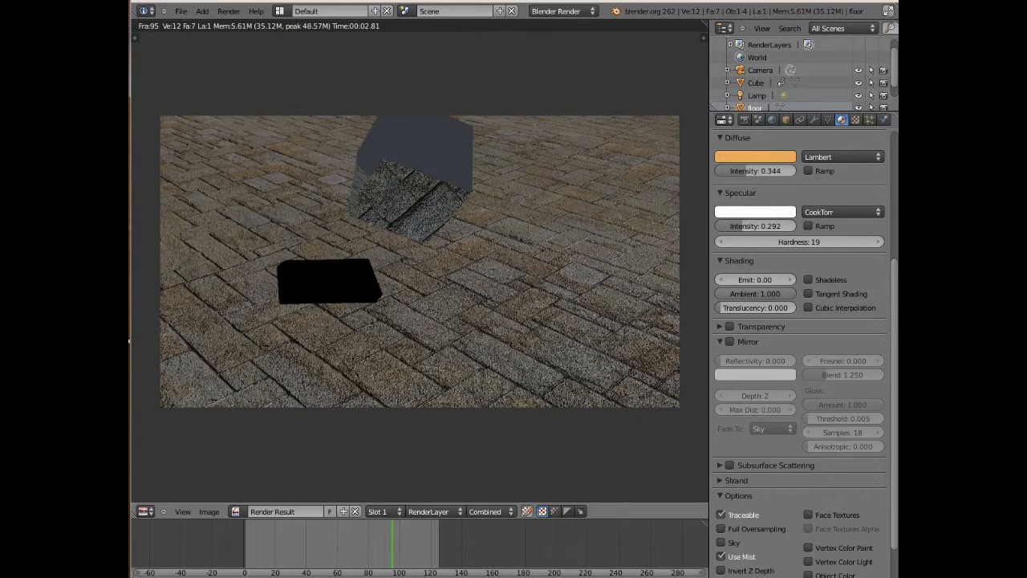
left_click_drag(741, 226, 750, 226)
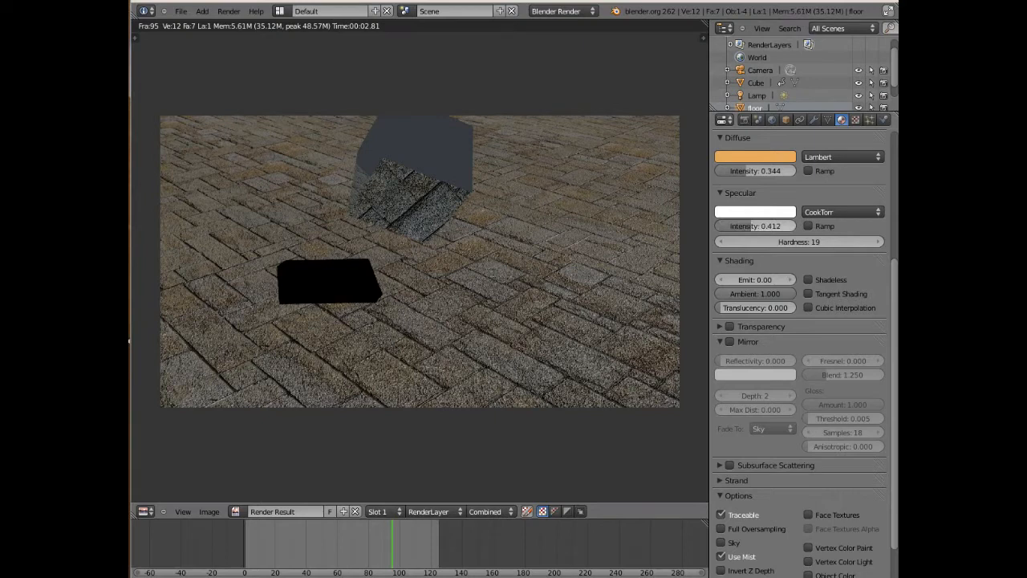
left_click(228, 10)
left_click(245, 24)
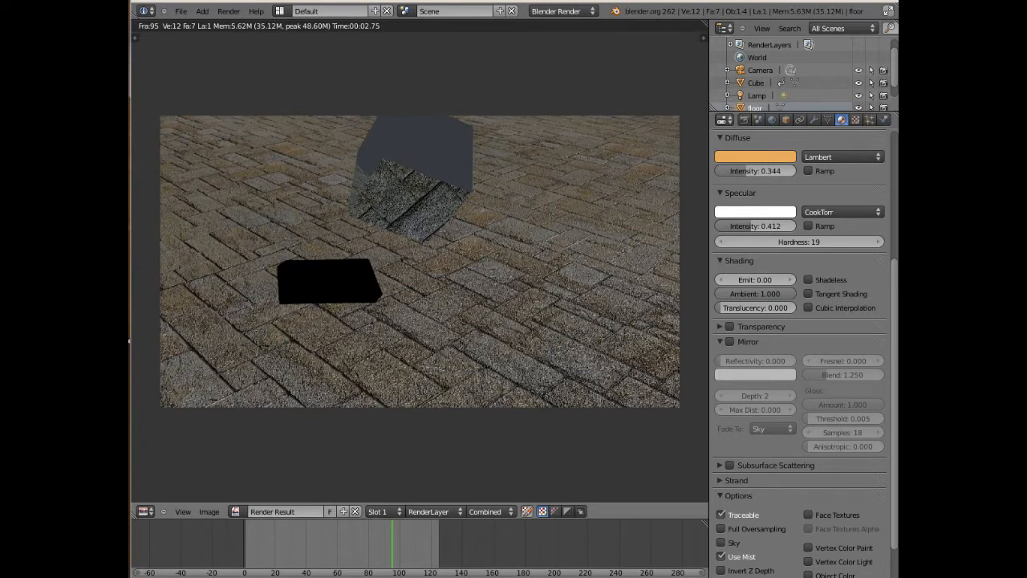
Set the floor material's specular intensity to 0.348 and render the image
left_click_drag(756, 226, 750, 225)
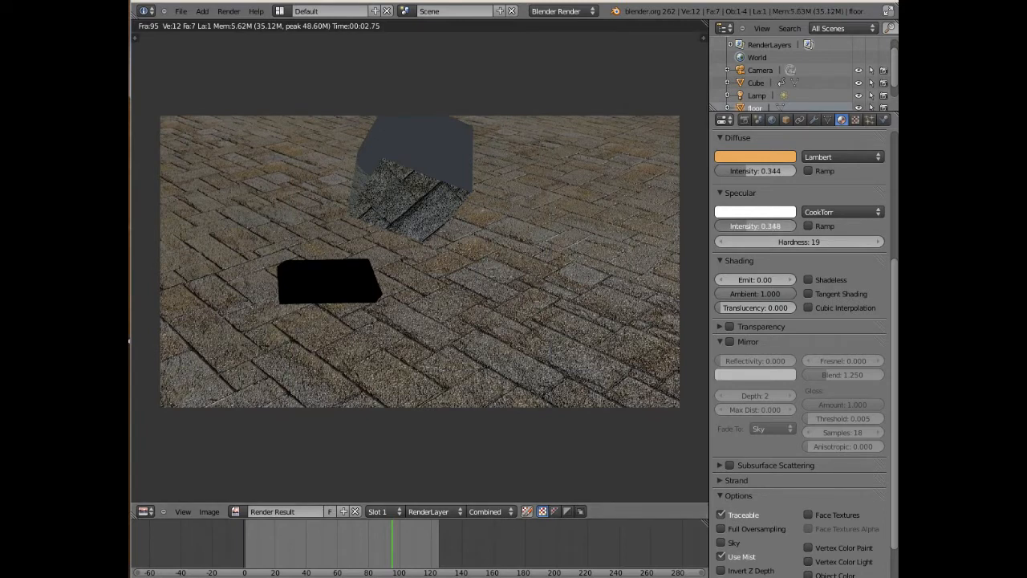
left_click(229, 11)
left_click(245, 24)
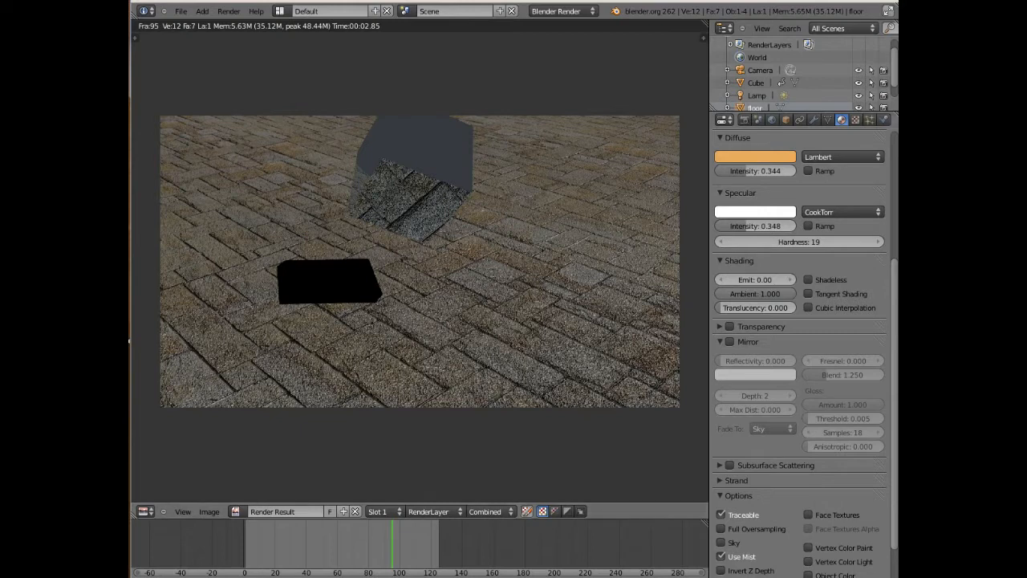
Fine-tune the floor material's specular and diffuse intensities and render the image again
left_click_drag(763, 225, 759, 225)
left_click_drag(760, 171, 764, 171, "ctrl")
left_click(229, 11)
left_click(240, 25)
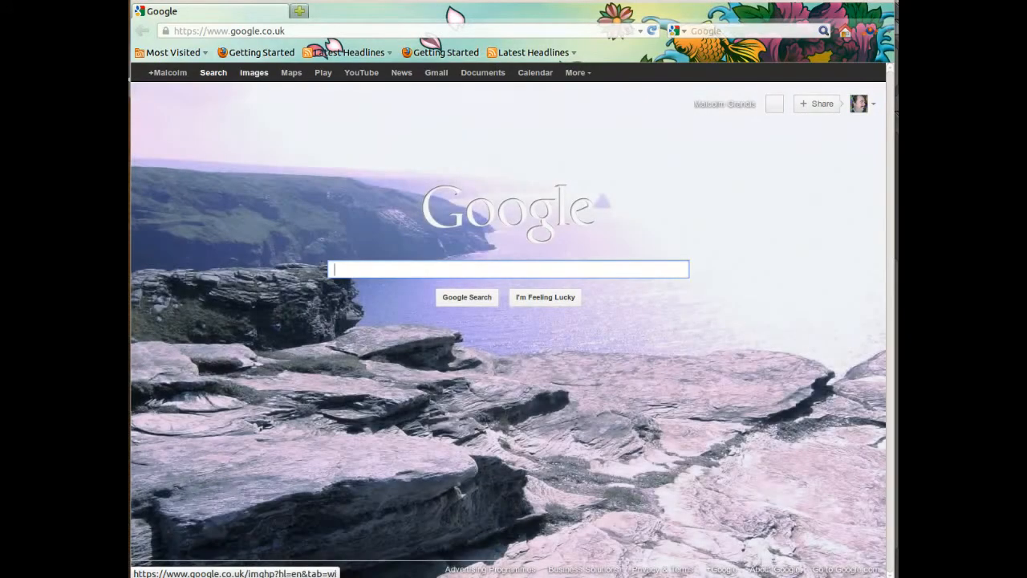
Switch to the web browser and search Google Images for "hdri texture"
left_click(254, 73)
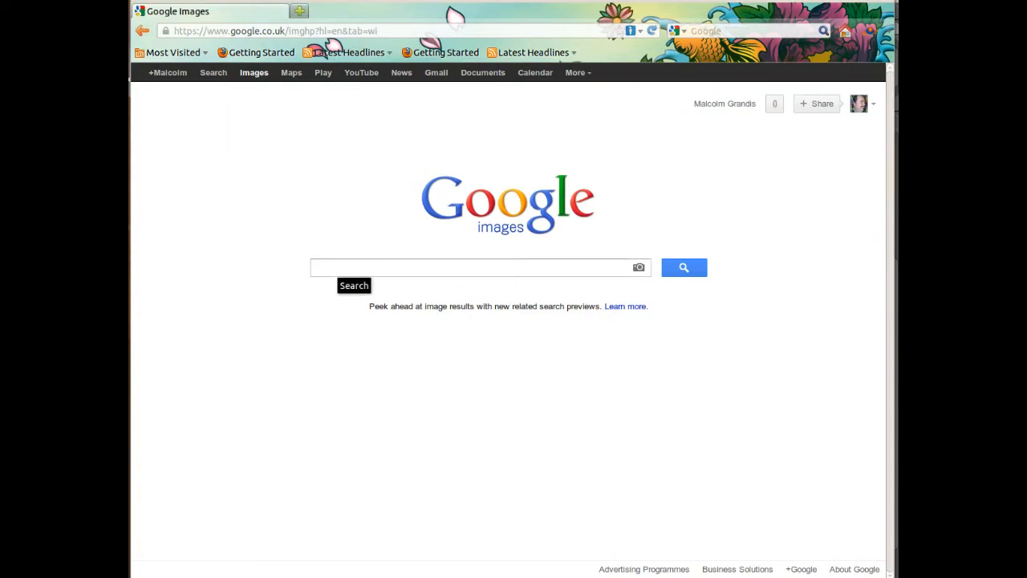
type("hdri texture")
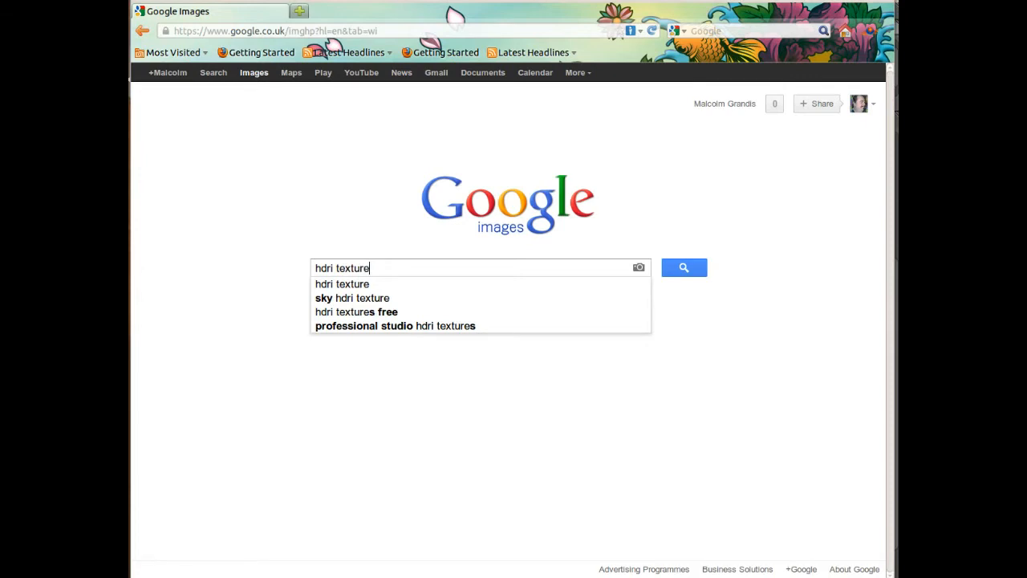
key("Return")
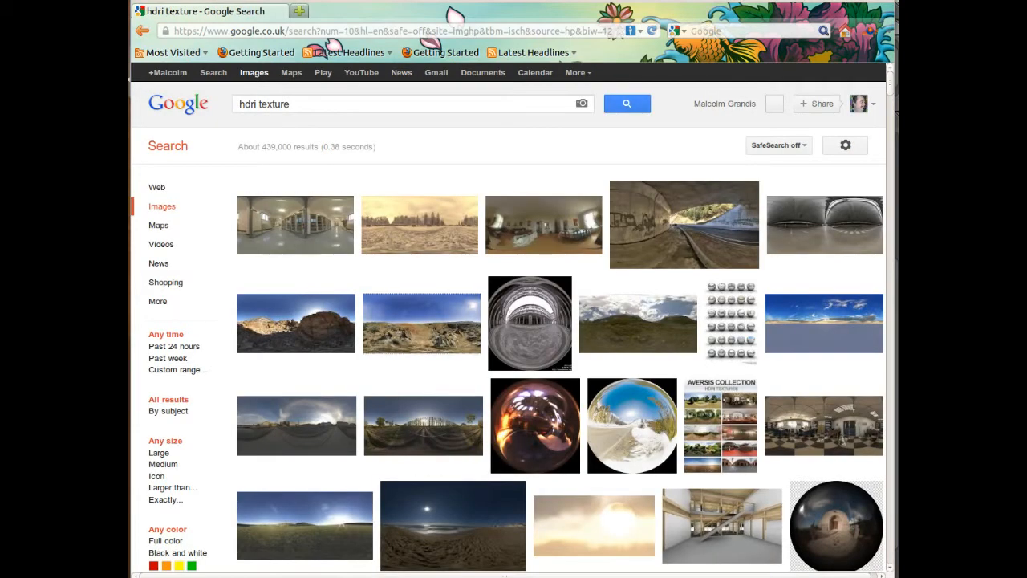
Examine the HDRI image results for panoramas suitable as a sky or surroundings, checking the enlarged previews and their dimensions
left_click(544, 224)
left_click(419, 224)
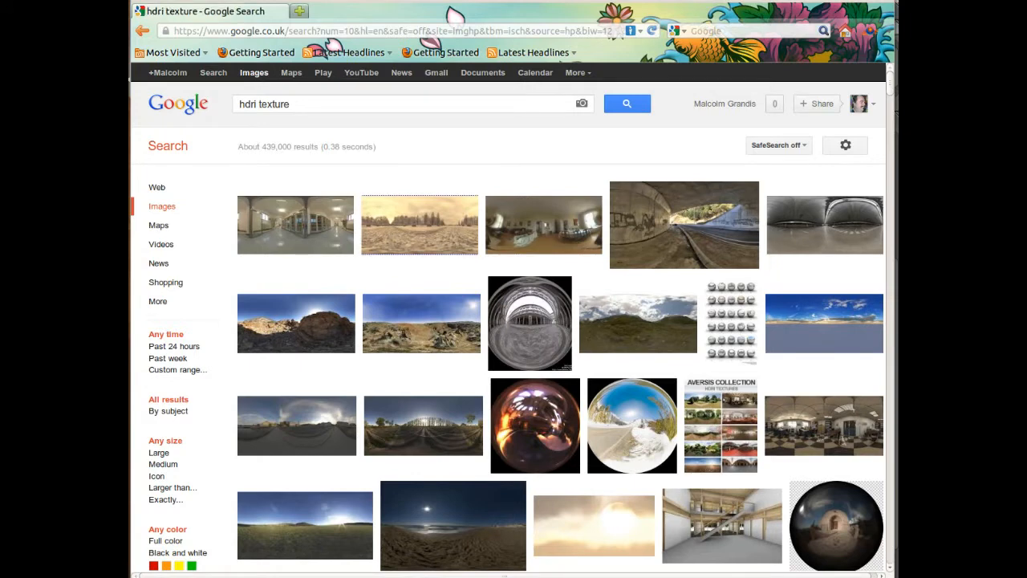
mouse_move(825, 225)
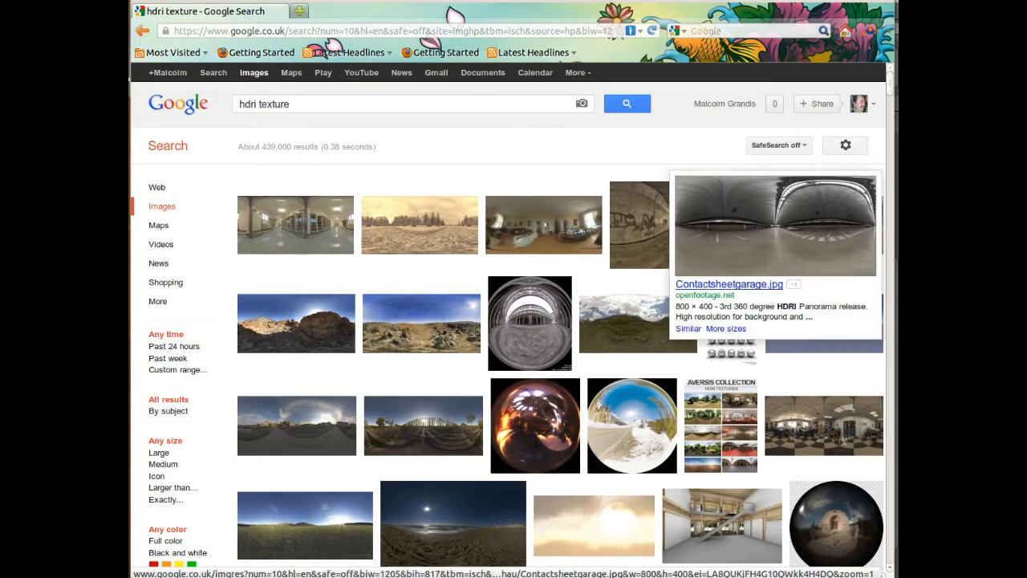
mouse_move(421, 324)
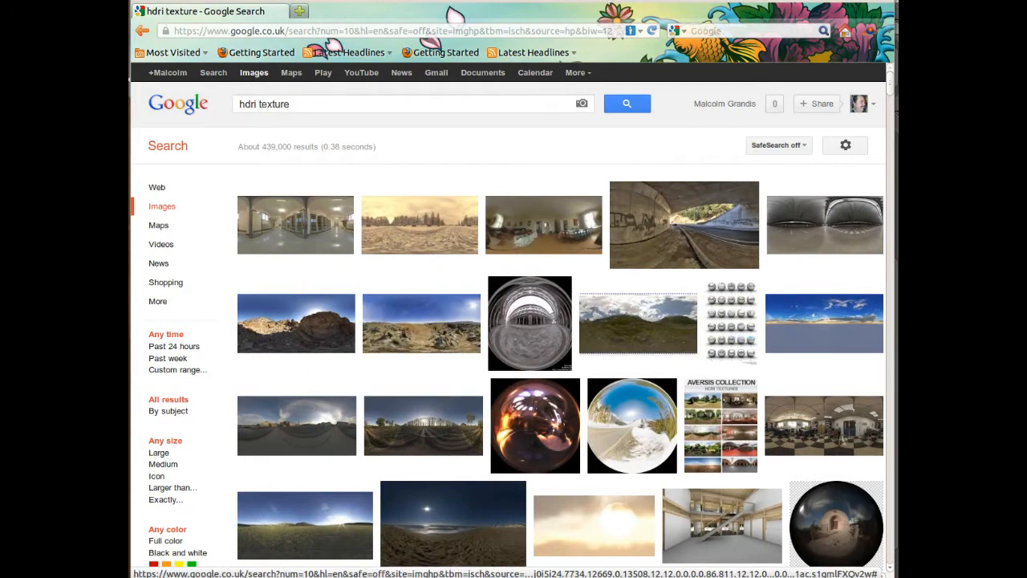
mouse_move(638, 324)
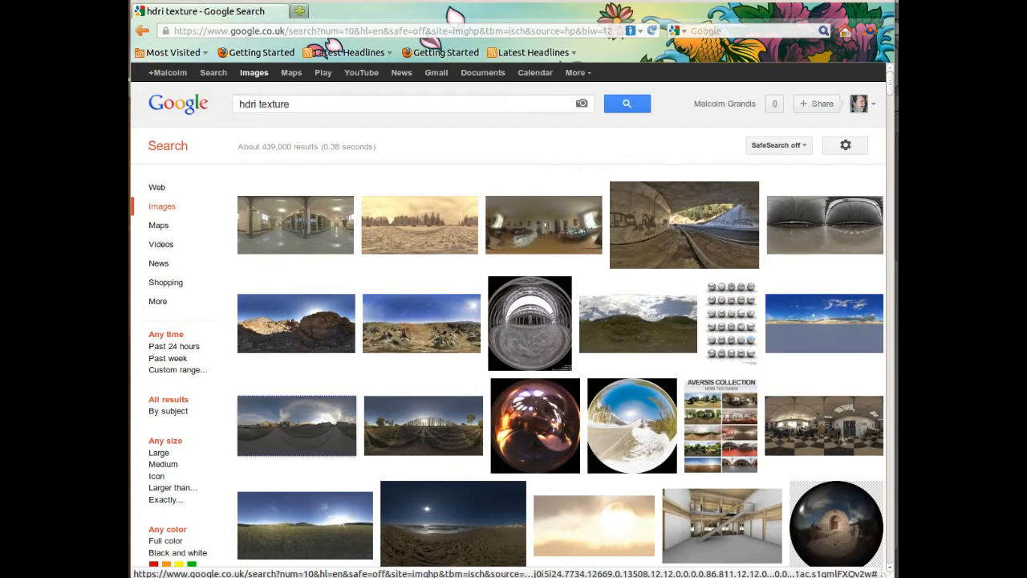
mouse_move(423, 426)
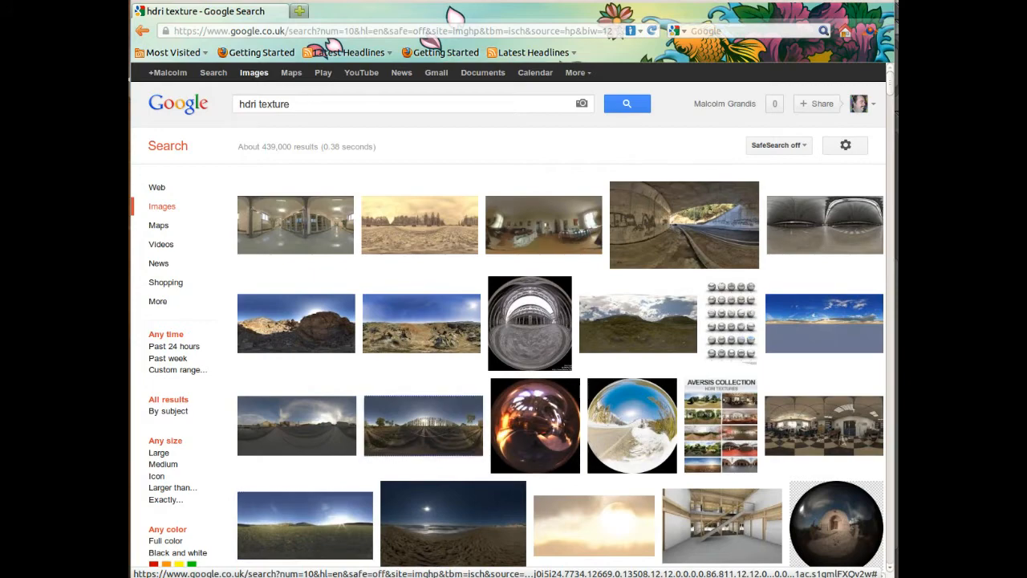
scroll(514, 321, "down", 5)
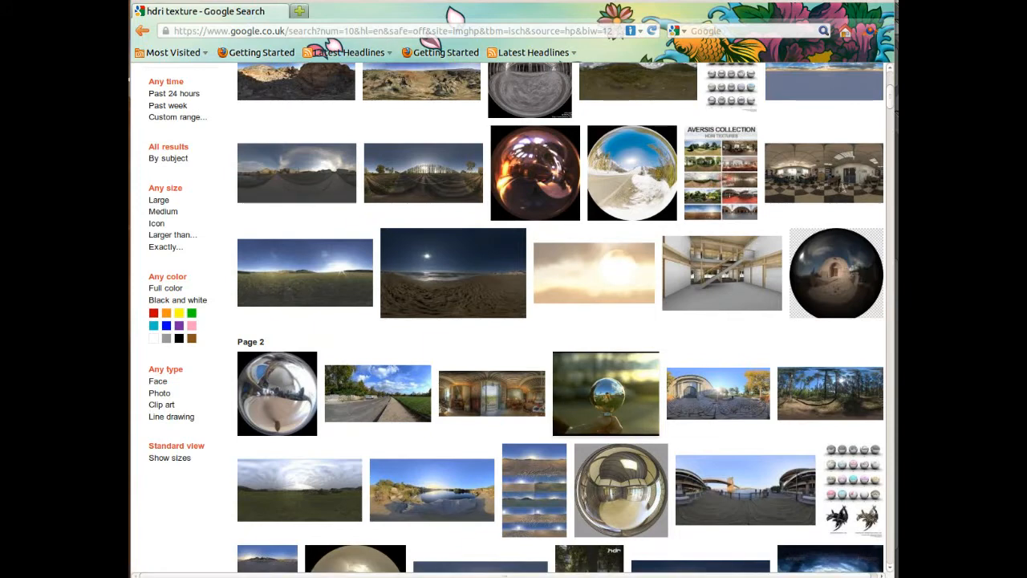
mouse_move(719, 393)
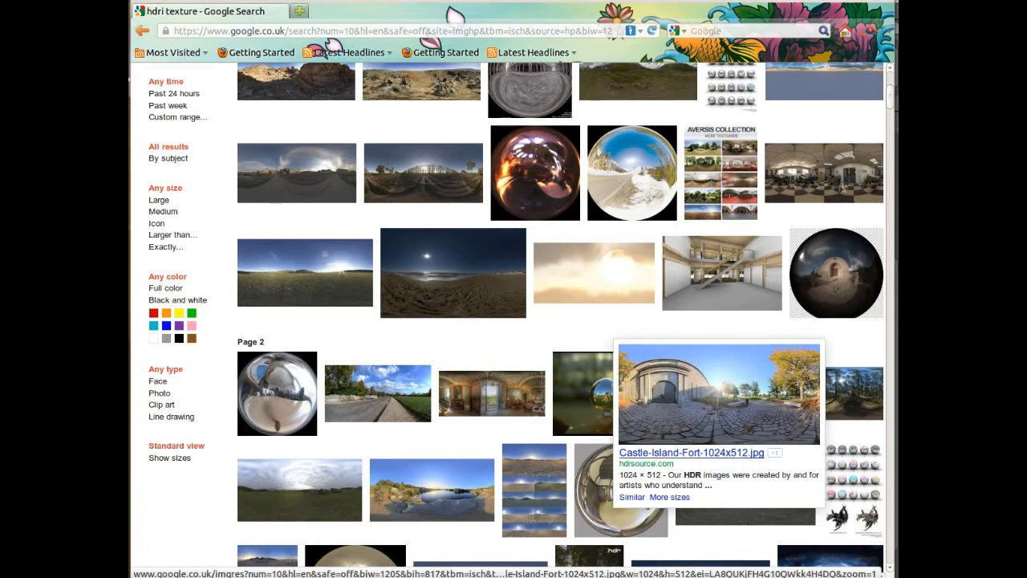
scroll(718, 393, "up", 3)
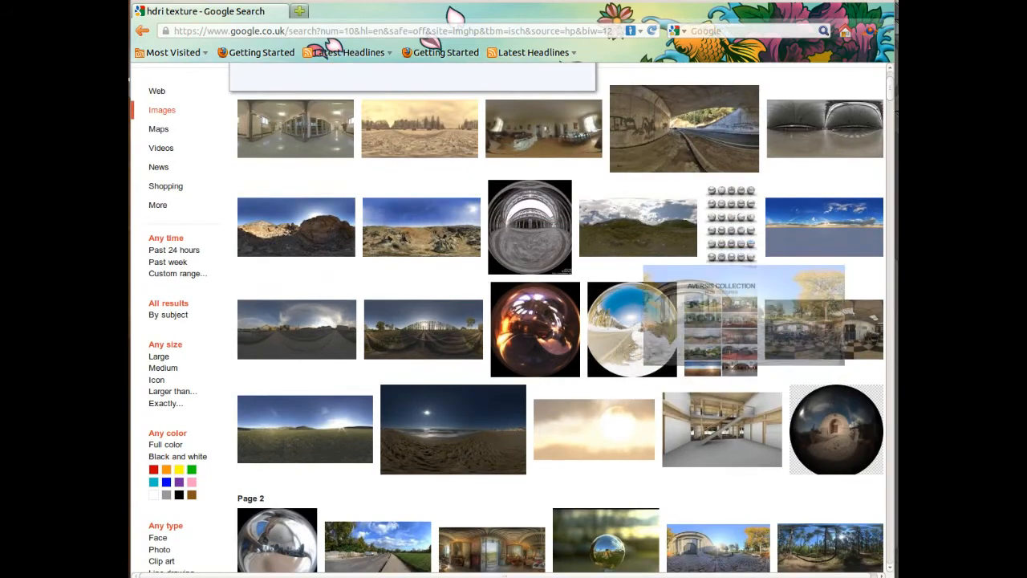
scroll(719, 393, "down", 4)
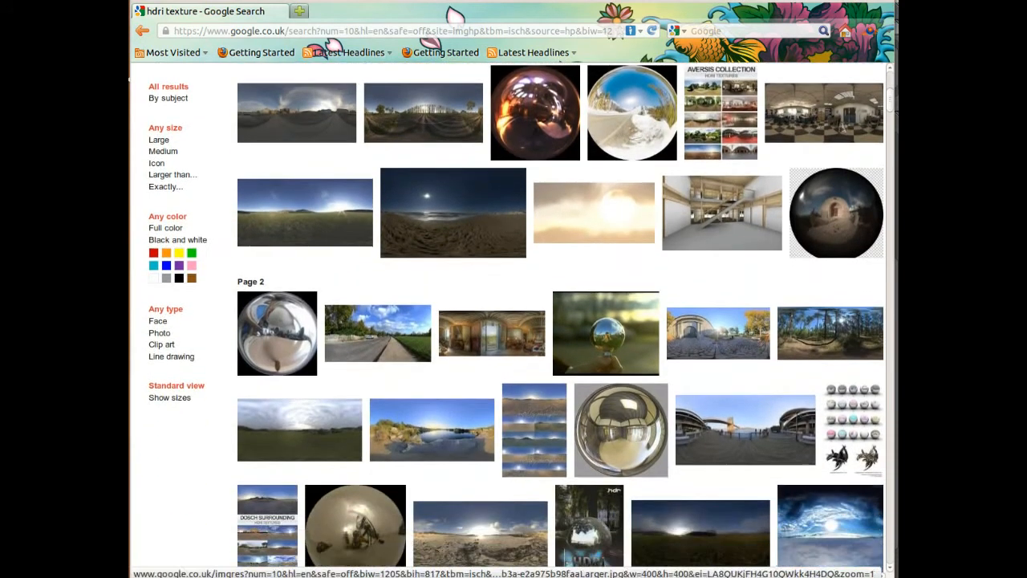
mouse_move(377, 333)
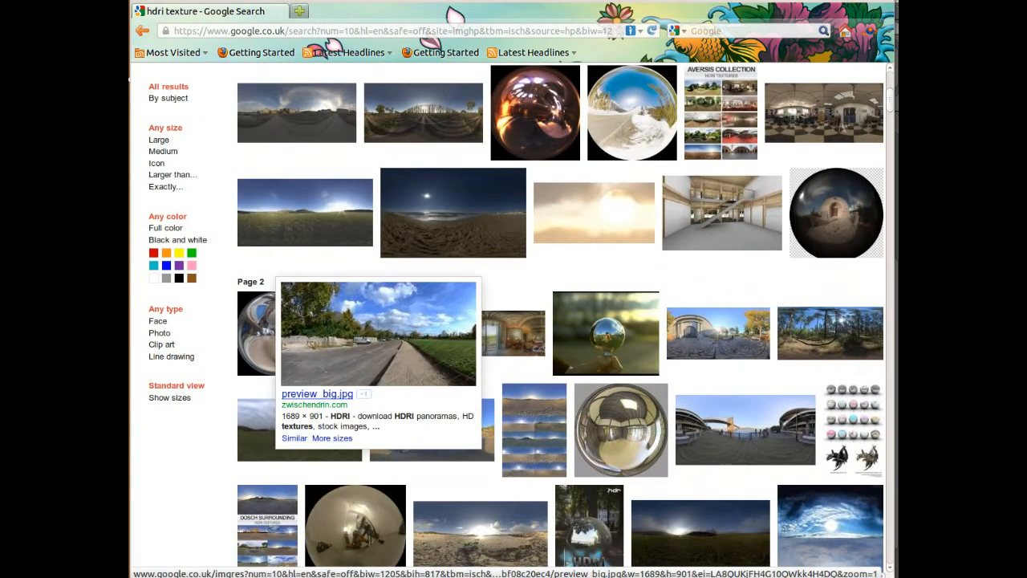
Restrict the image results to large sizes and look through them for a suitable HDRI panorama
left_click(159, 140)
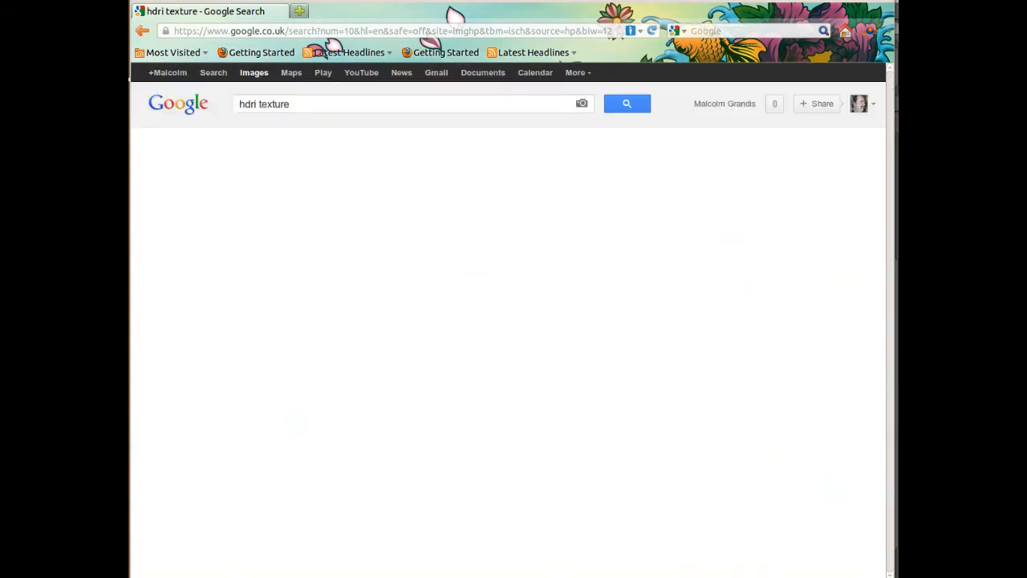
scroll(508, 321, "down", 3)
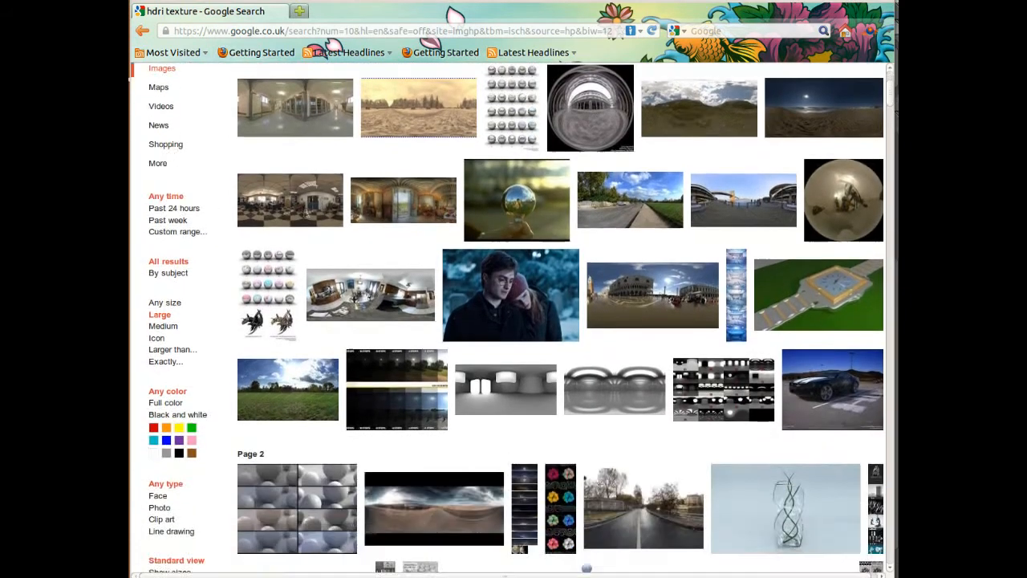
scroll(508, 321, "down", 6)
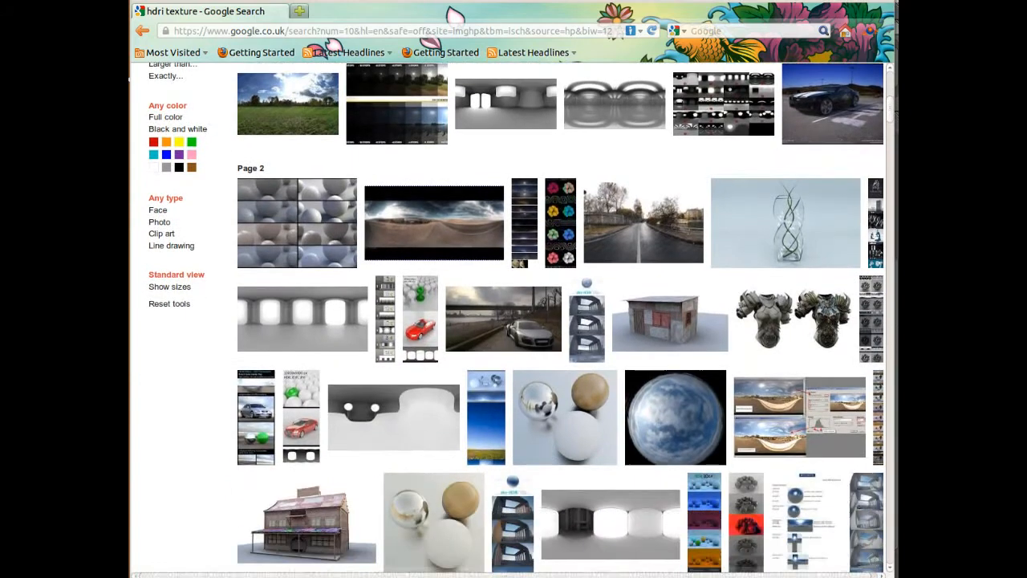
scroll(508, 321, "down", 3)
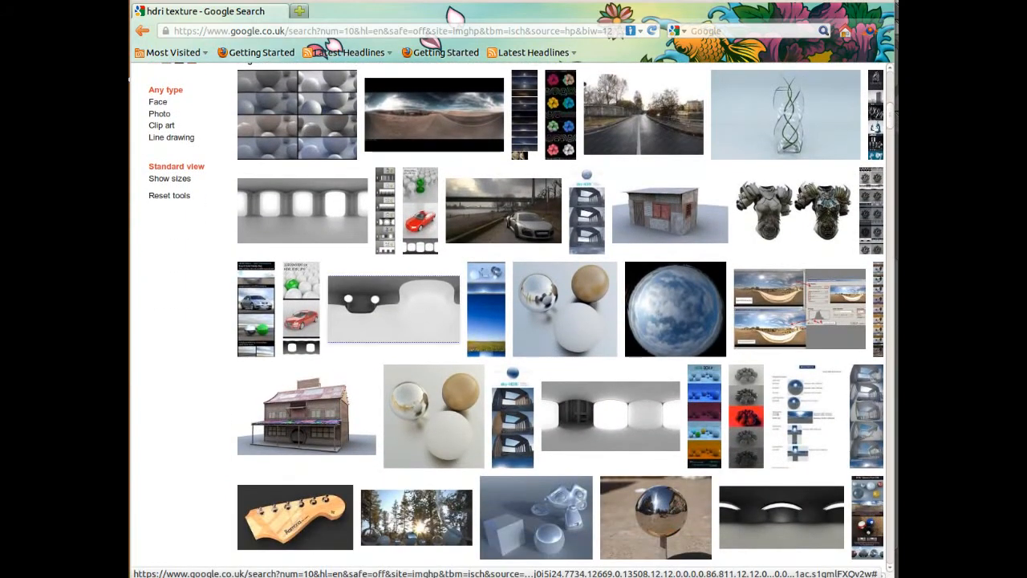
scroll(508, 321, "down", 3)
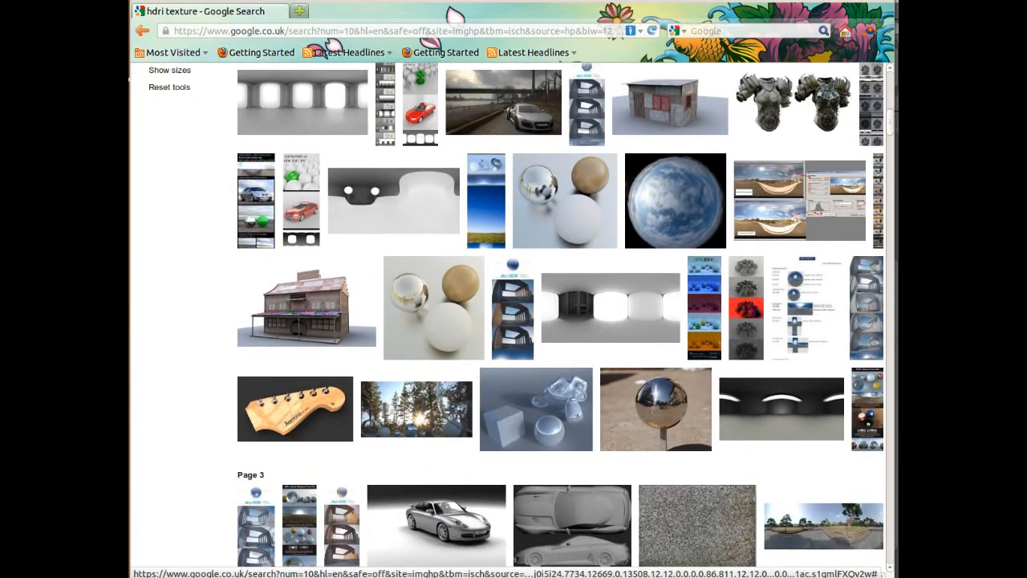
scroll(508, 321, "down", 2)
scroll(508, 321, "up", 15)
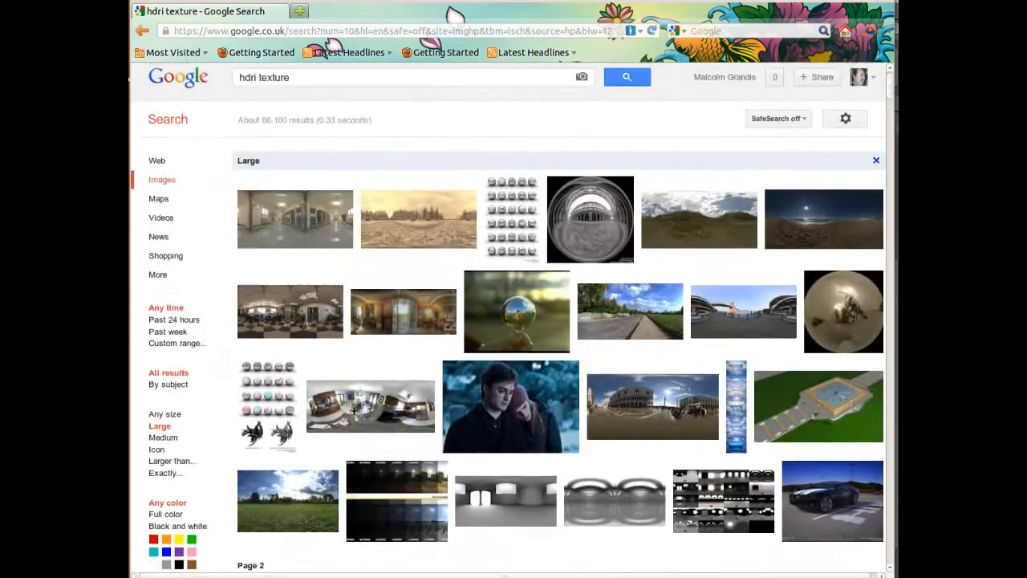
scroll(508, 321, "up", 1)
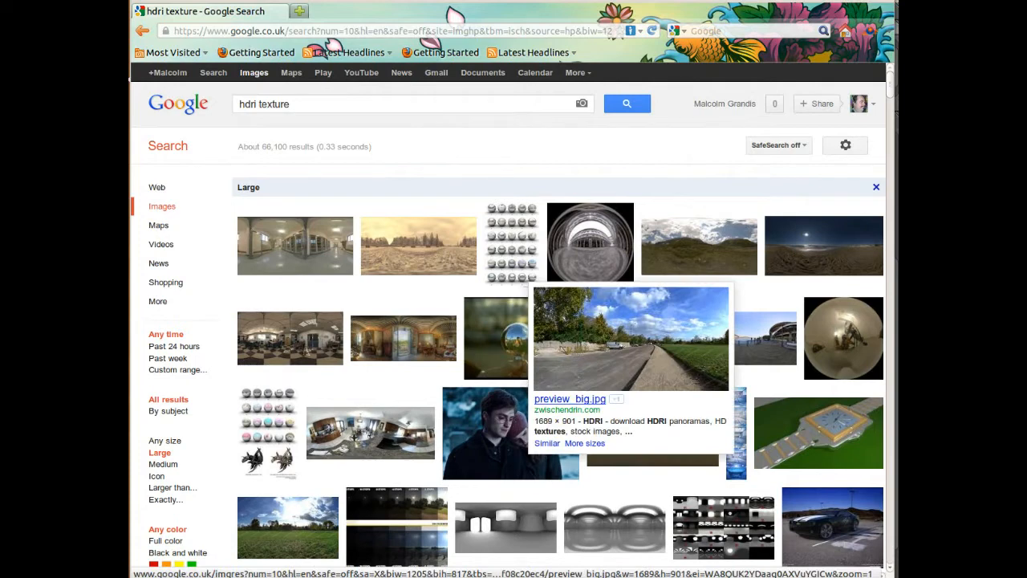
View the road-and-meadow panorama preview_big.jpg from zwischendrin.com and return to the large image results
left_click(630, 338)
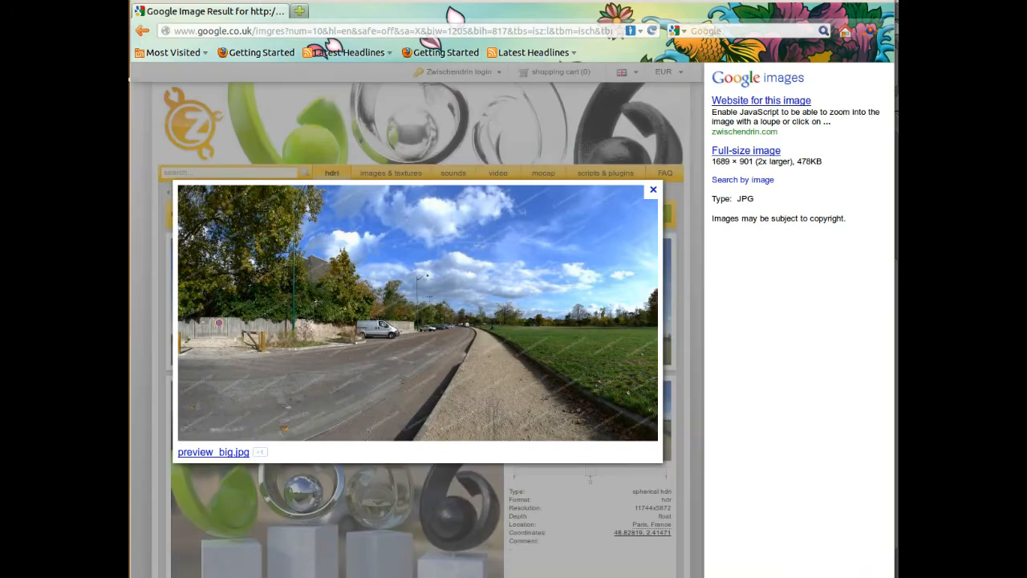
left_click(142, 30)
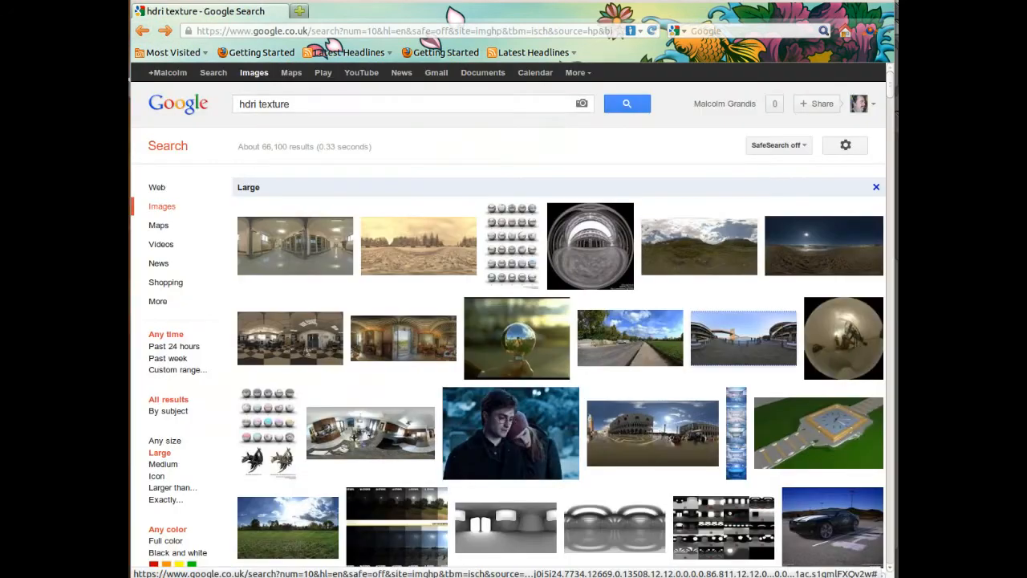
mouse_move(743, 338)
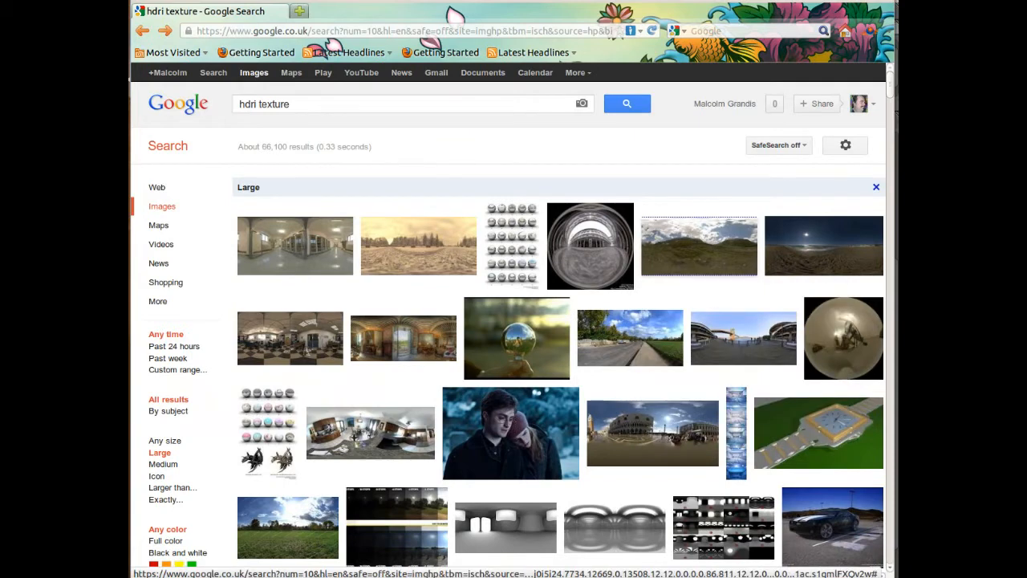
Save the mountain panorama ContactSheet_Stallersattel.jpg from openfootage.net into the 3d folder, then close the download list and return to Blender
mouse_move(700, 245)
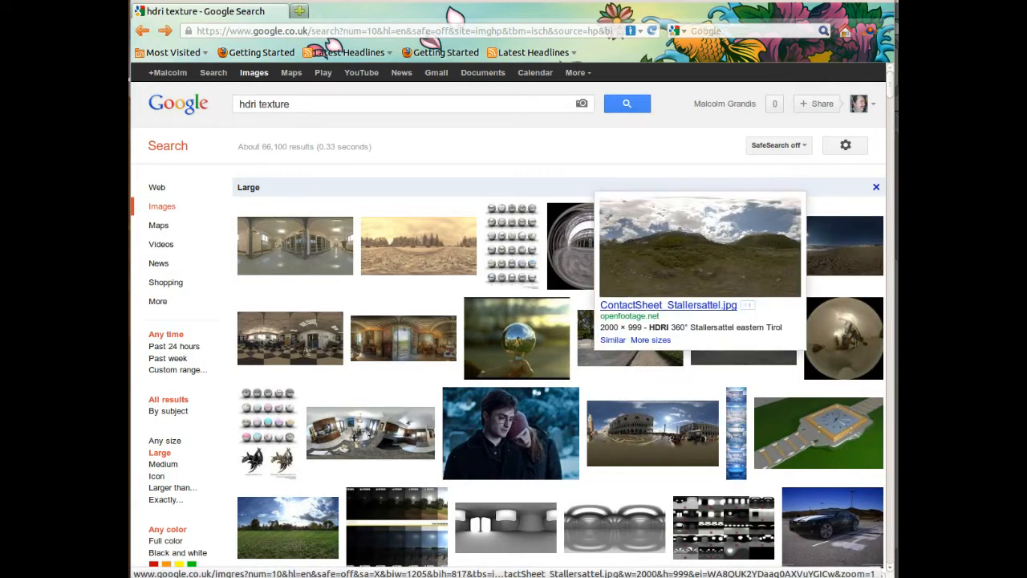
left_click(699, 245)
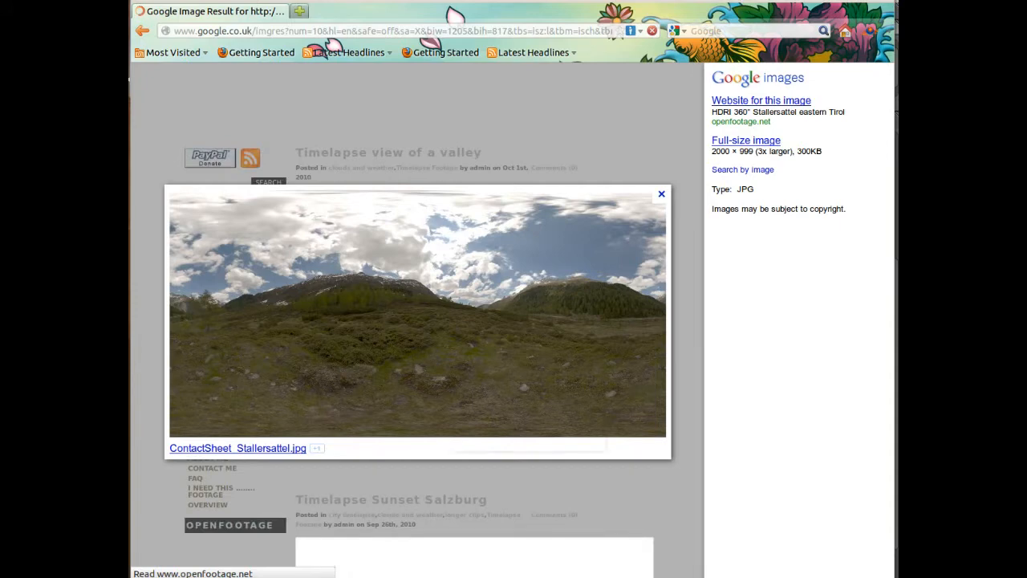
right_click(450, 320)
left_click(501, 379)
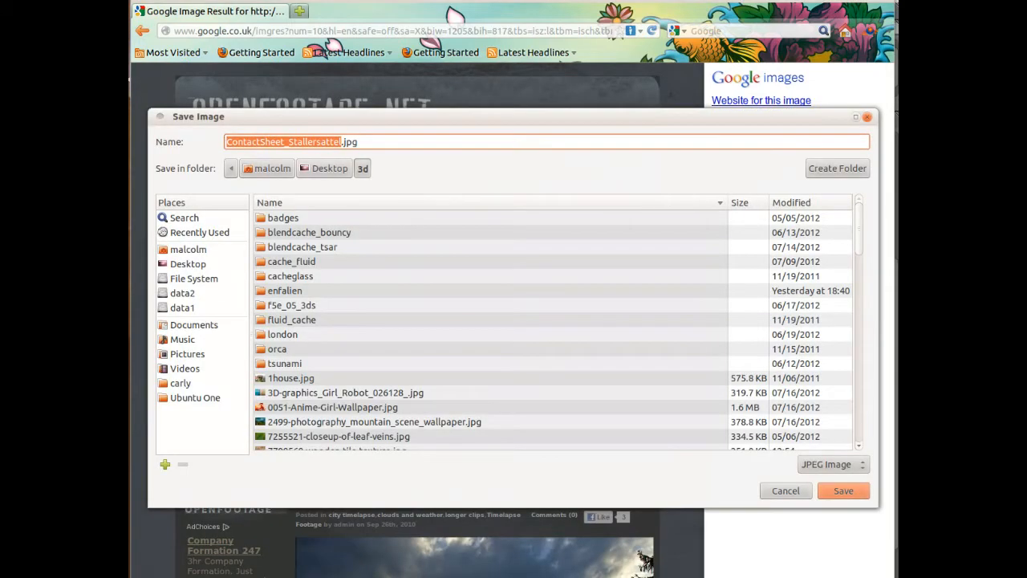
left_click(843, 490)
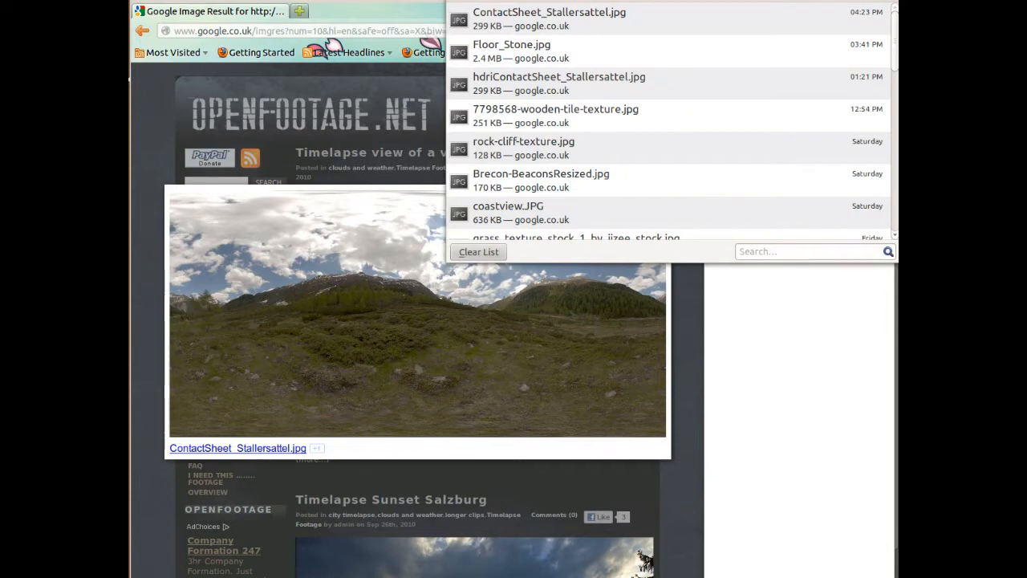
key("ctrl+w")
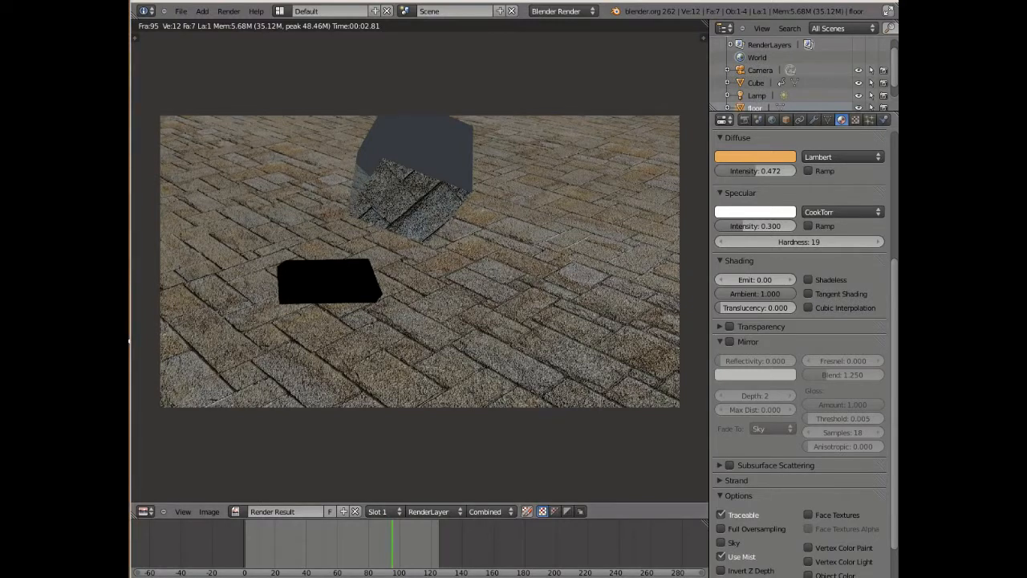
Add a new Image or Movie texture to the world and load ContactSheet_Stallersattel.jpg from the 3d folder into it
left_click(772, 119)
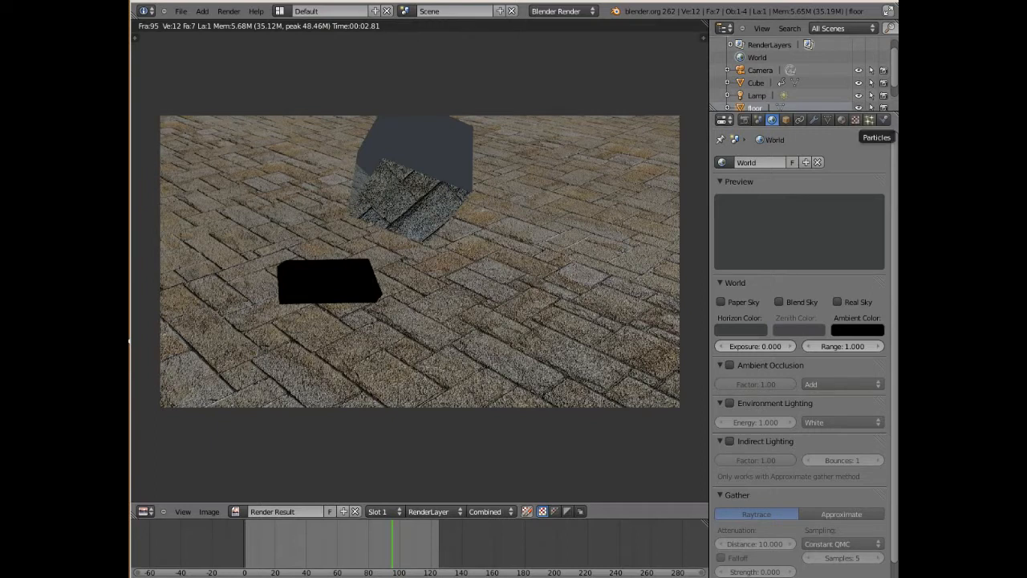
left_click(855, 120)
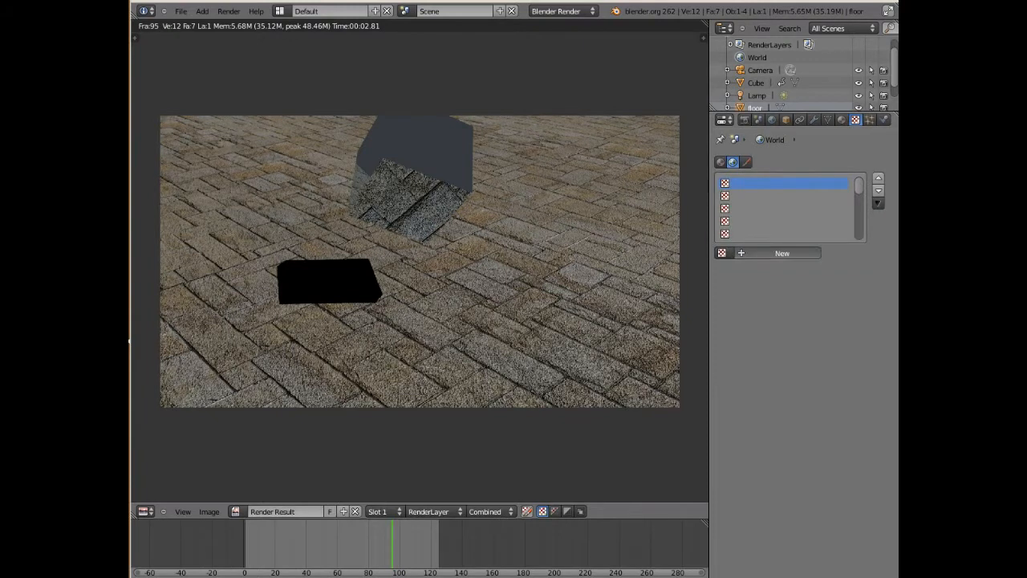
left_click(783, 253)
left_click(819, 269)
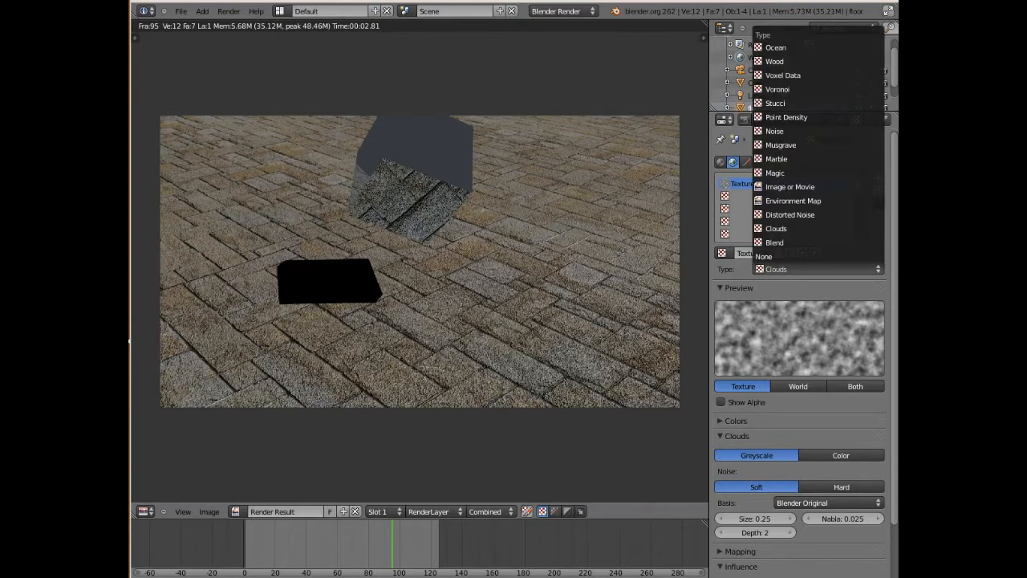
left_click(790, 186)
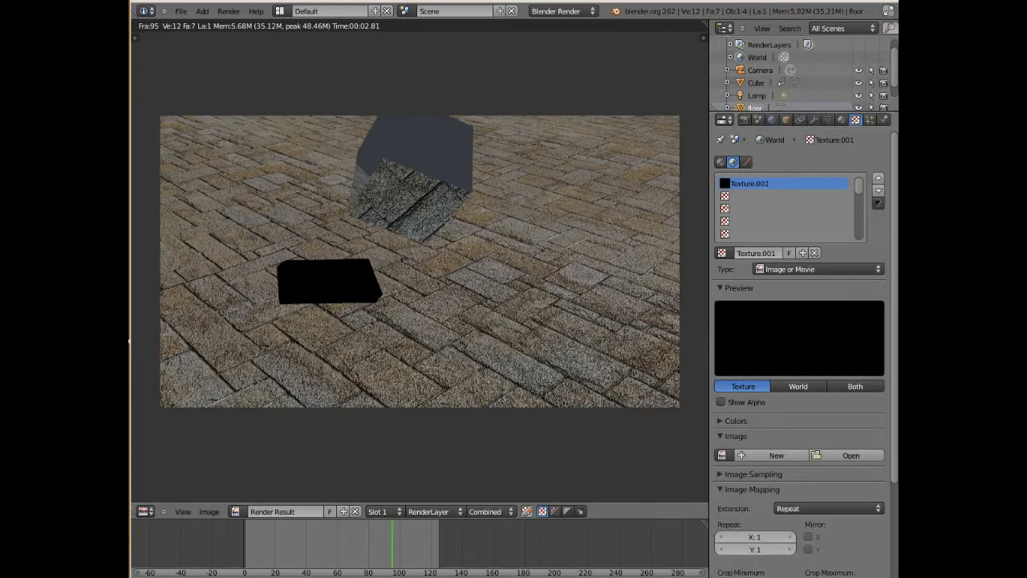
left_click(851, 455)
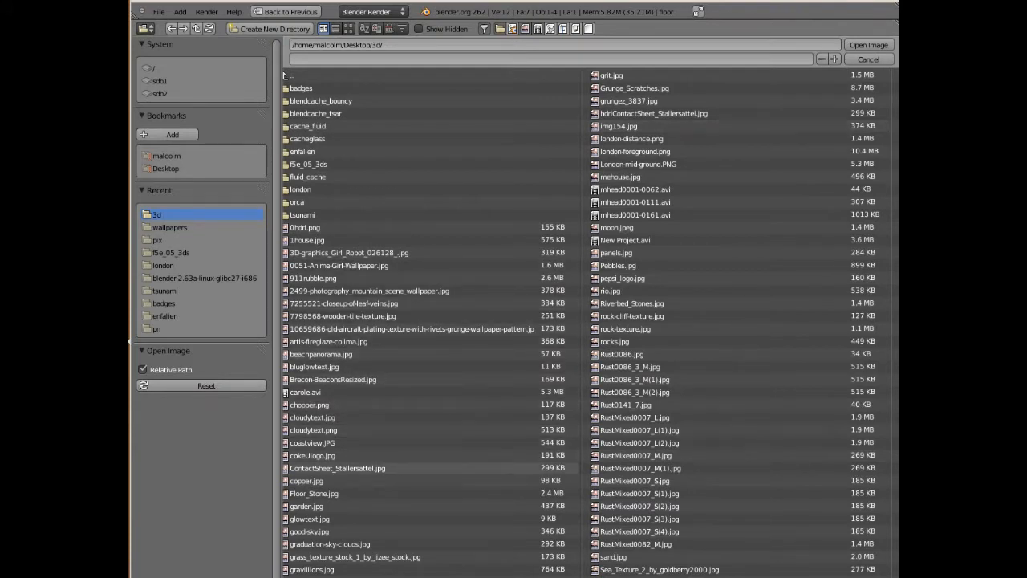
double_click(338, 468)
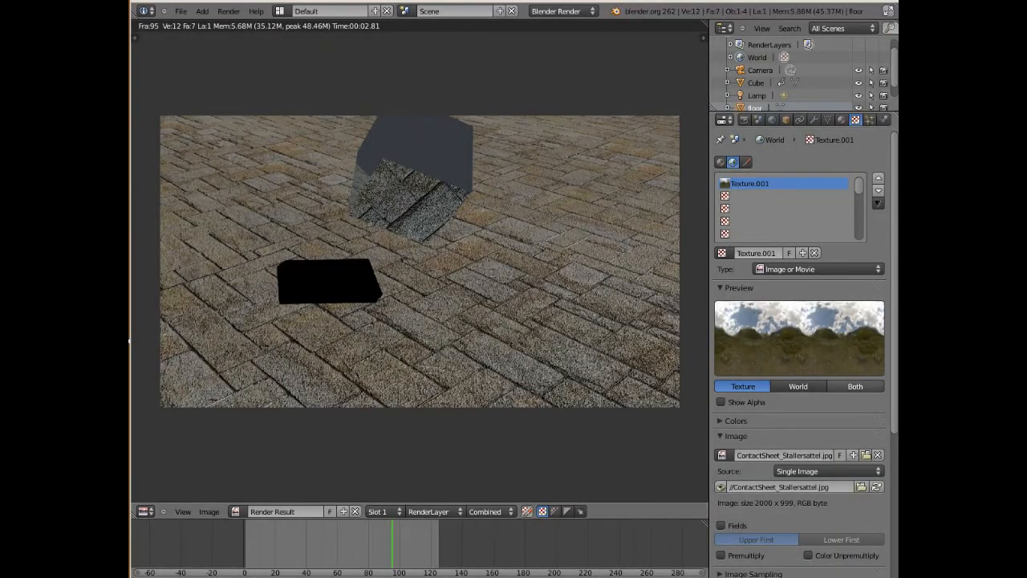
Preview both the texture and the world, and enable the world texture's Zenith Up and Zenith Down influences
left_click(855, 386)
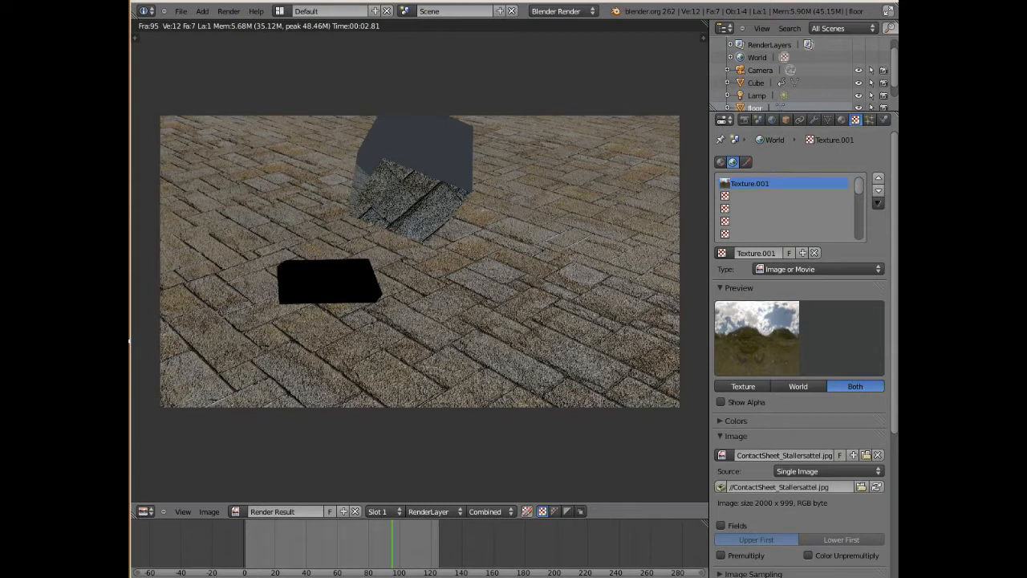
scroll(801, 353, "down", 8)
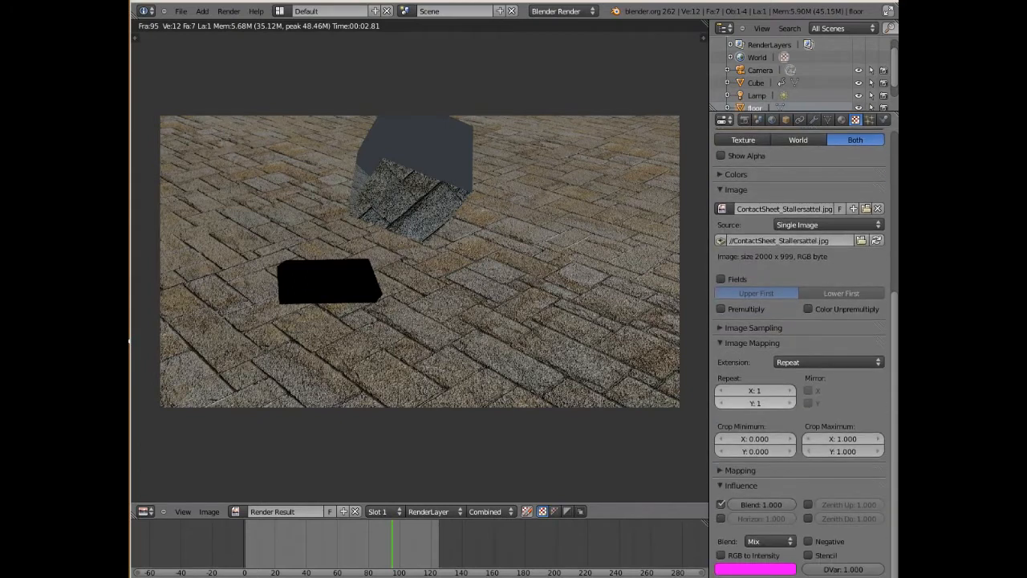
left_click(808, 504)
left_click(808, 518)
scroll(843, 445, "up", 8)
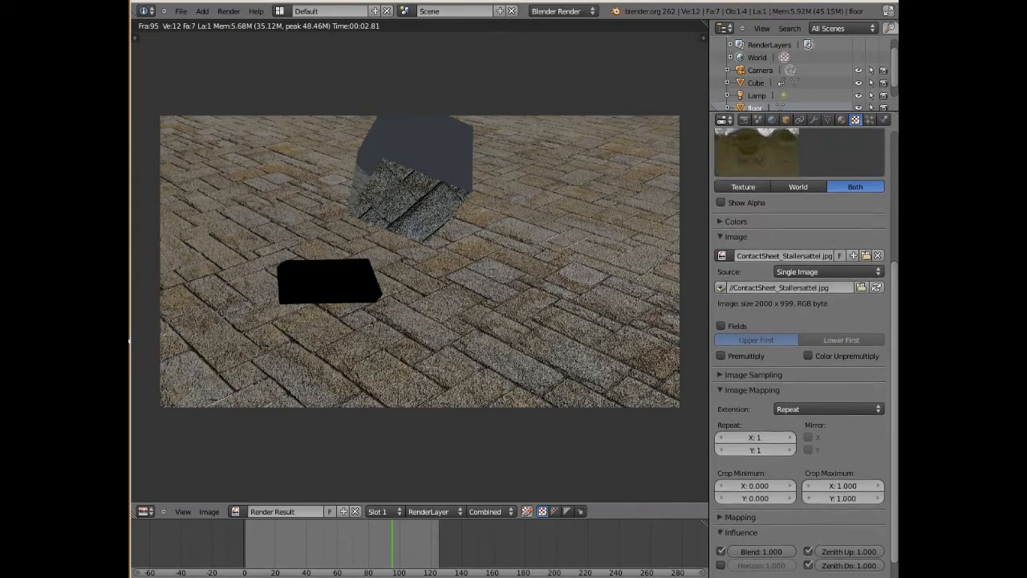
scroll(801, 345, "down", 8)
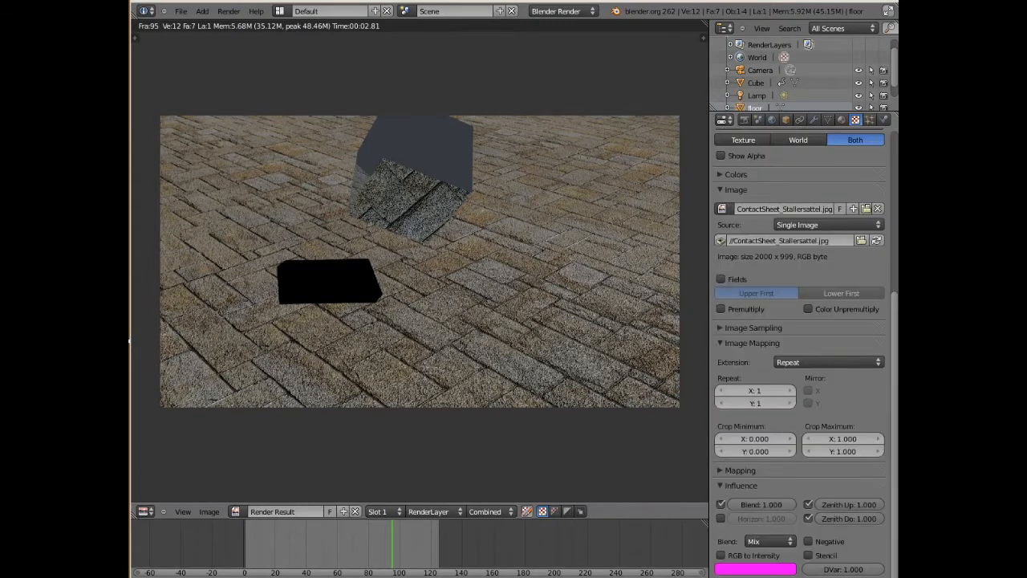
Lower the world texture's Blend influence to 0.200, disable it and enable the Horizon influence instead
left_click_drag(761, 504, 730, 504)
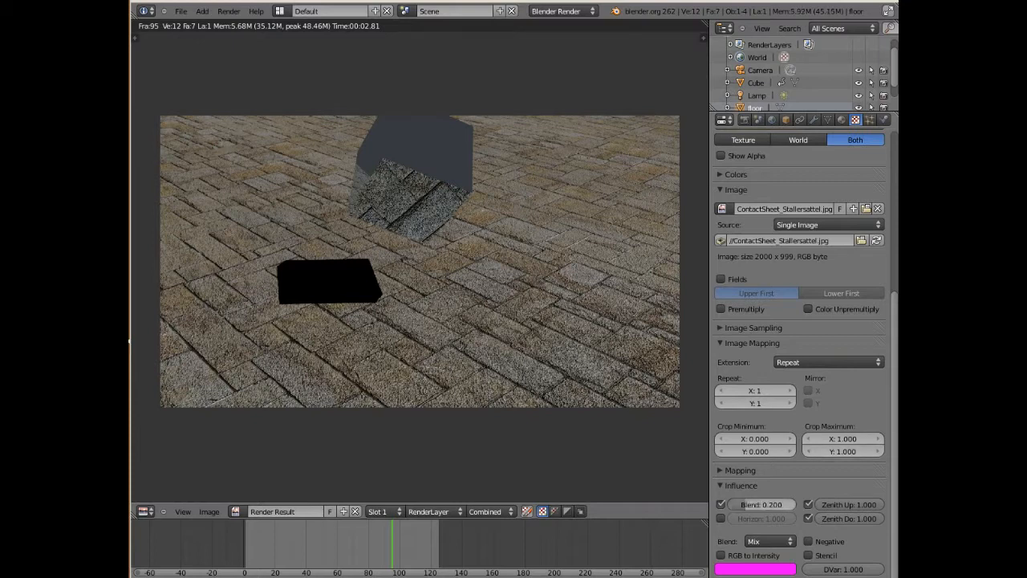
left_click(721, 504)
scroll(800, 345, "up", 1)
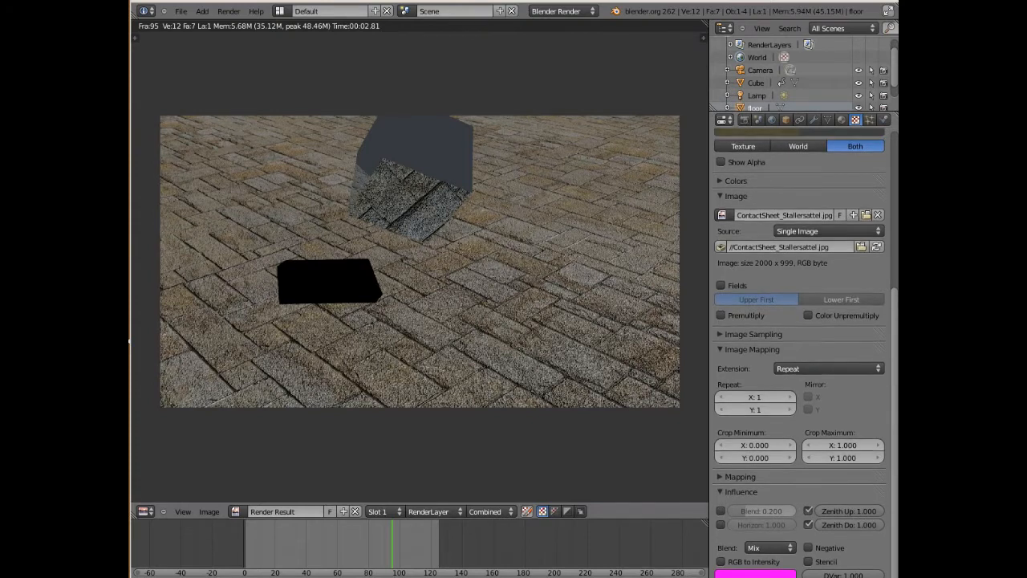
scroll(800, 345, "up", 1)
scroll(801, 345, "up", 5)
scroll(800, 345, "down", 6)
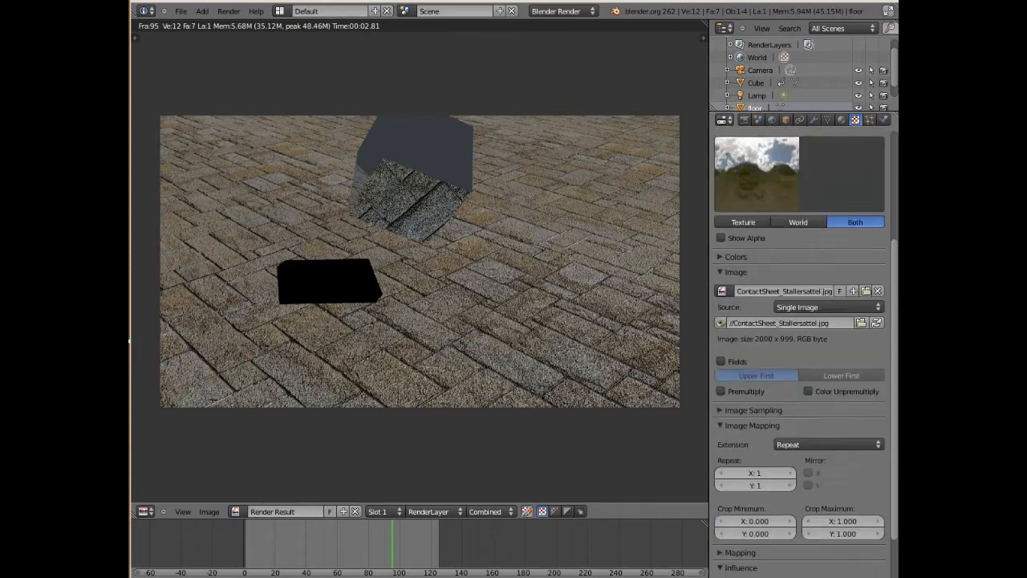
left_click(720, 518)
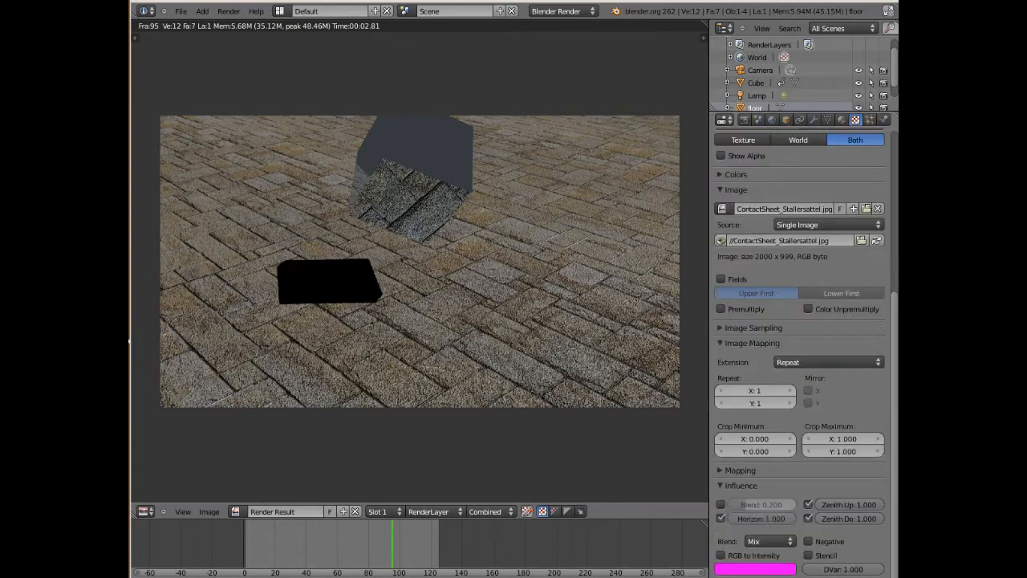
scroll(800, 346, "up", 8)
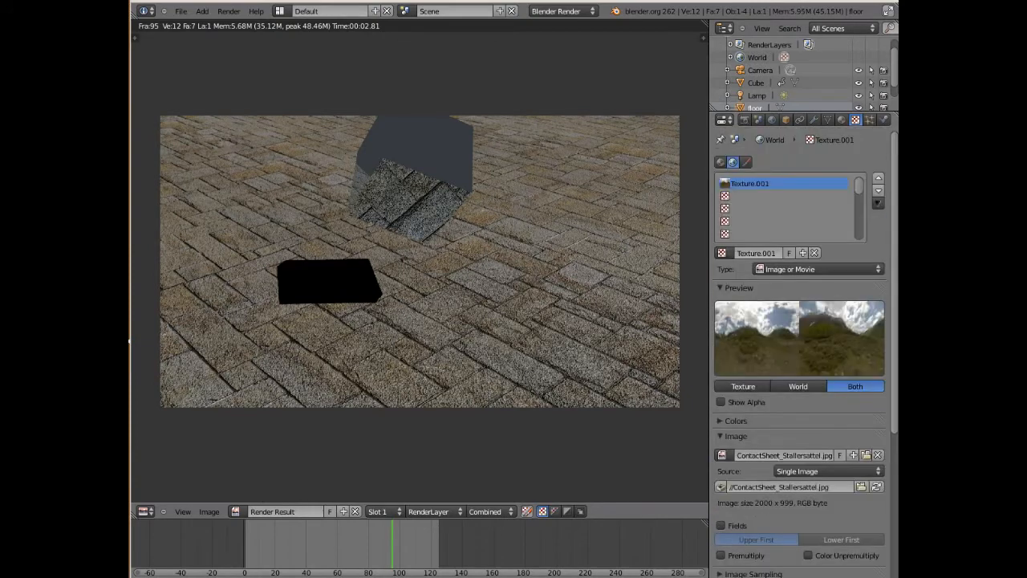
Disable the world texture's Zenith Down influence and check the effect in the combined preview
scroll(801, 346, "down", 5)
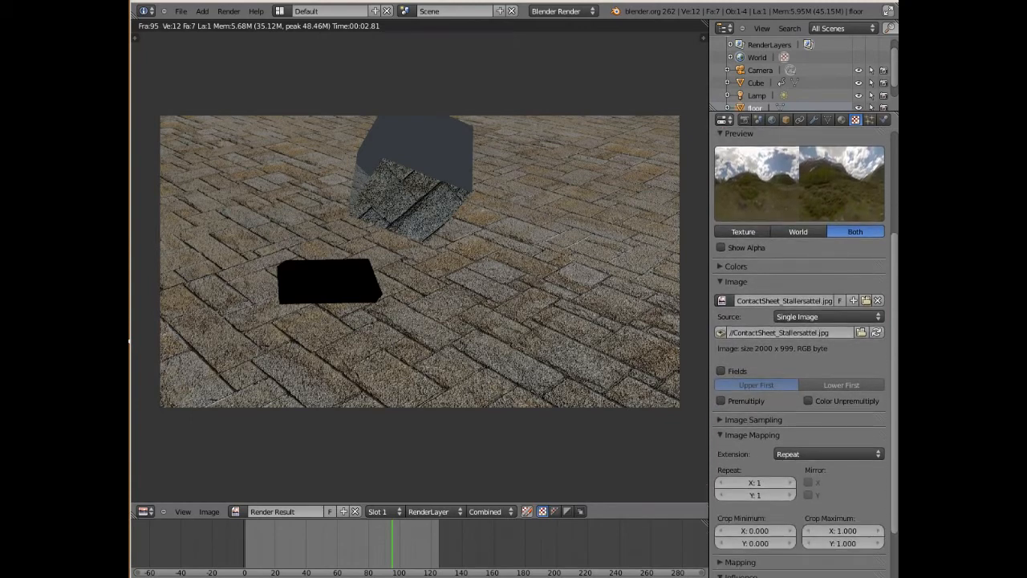
scroll(800, 345, "up", 5)
scroll(800, 346, "down", 8)
left_click(808, 519)
scroll(800, 345, "up", 8)
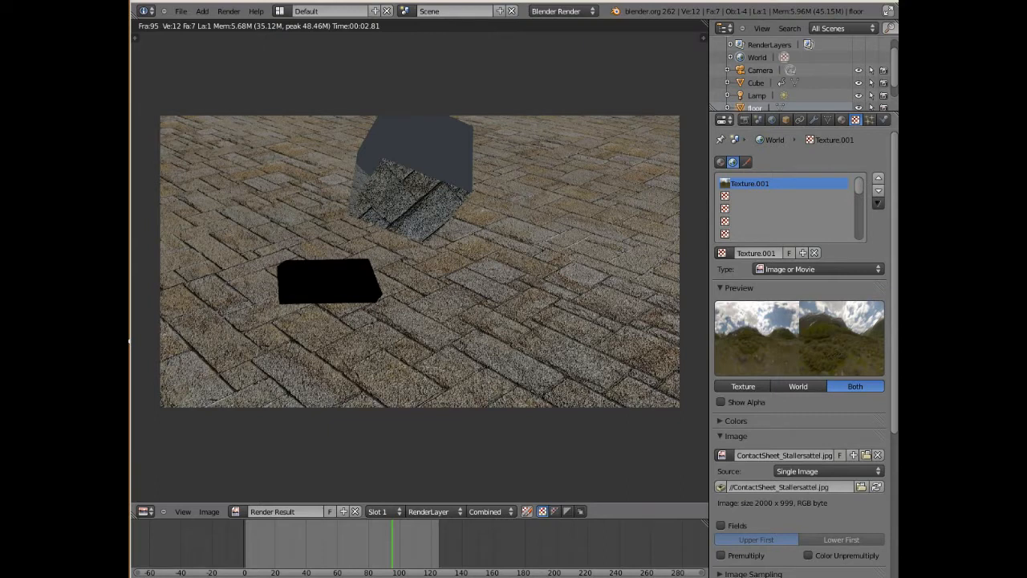
scroll(801, 345, "down", 8)
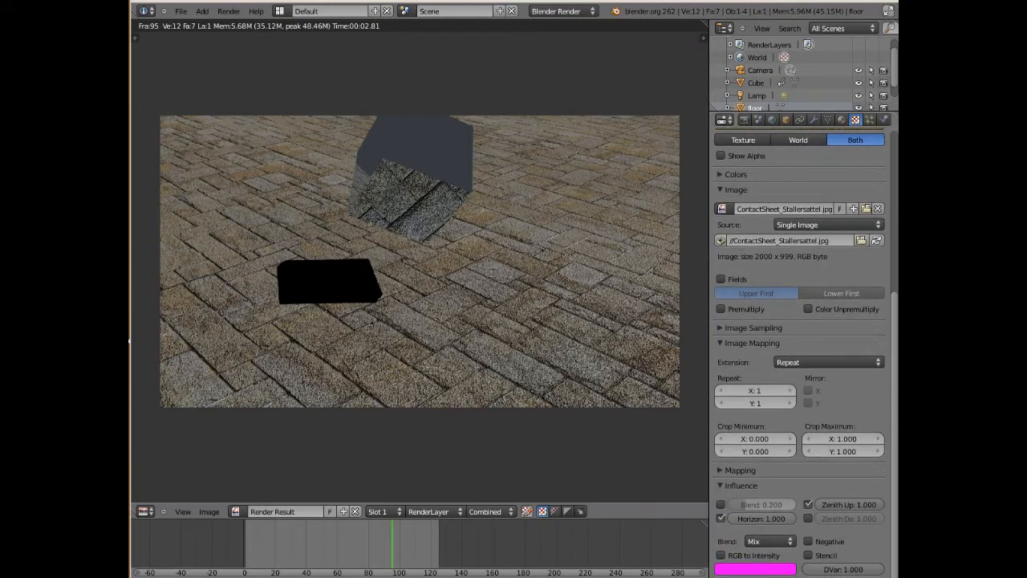
scroll(801, 345, "up", 7)
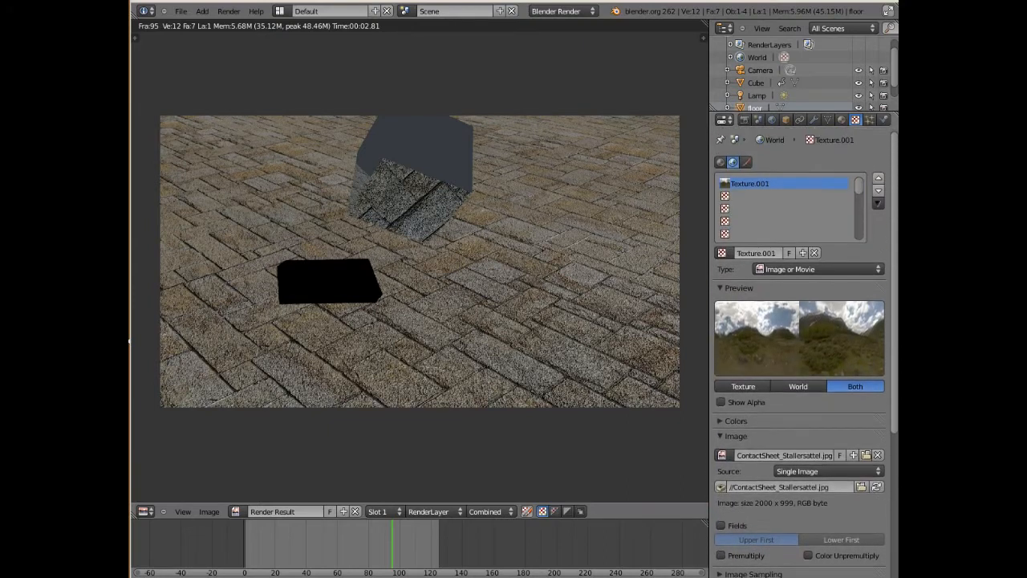
scroll(800, 345, "down", 7)
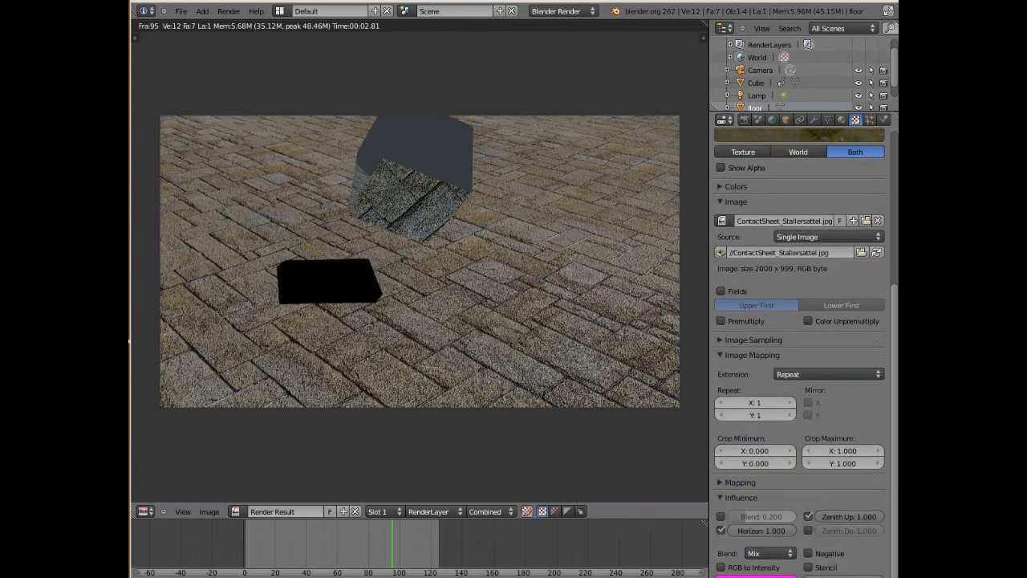
Render the current frame to see the world panorama reflected in the cube
scroll(800, 345, "up", 8)
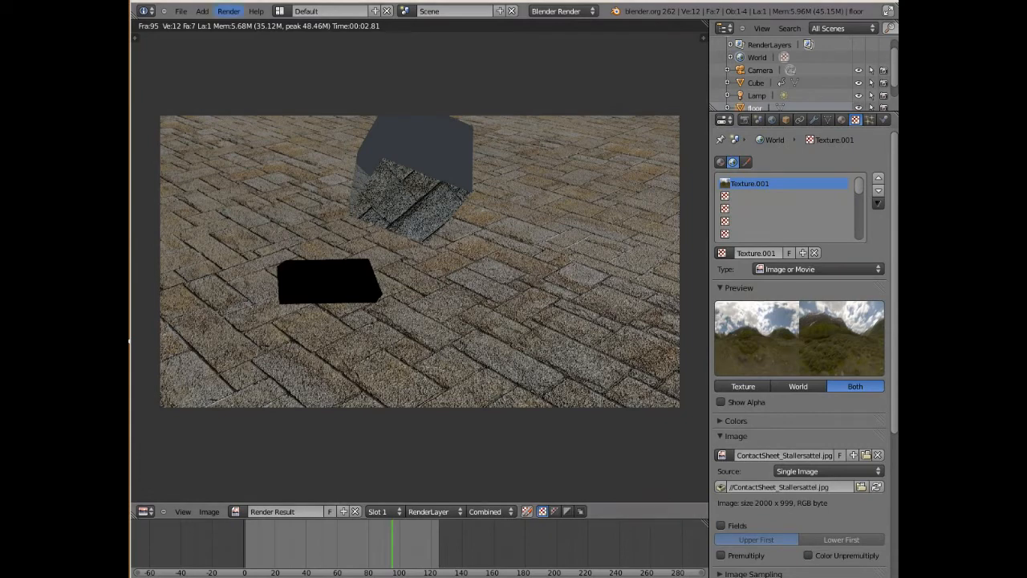
left_click(229, 11)
left_click(247, 24)
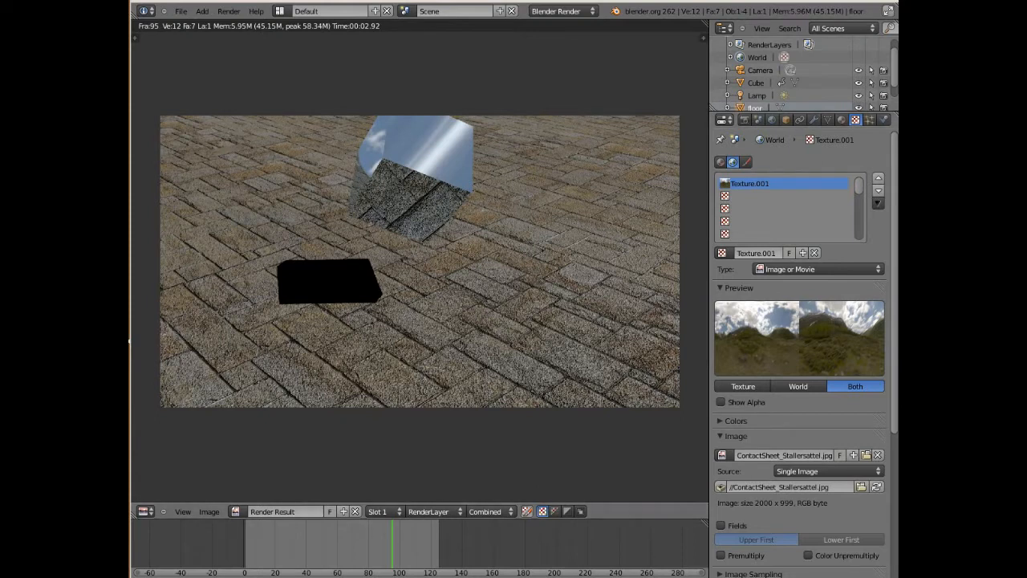
Set the world image's repeat to 2 in X and 1 in Y, with mirroring enabled in X
scroll(803, 353, "down", 5)
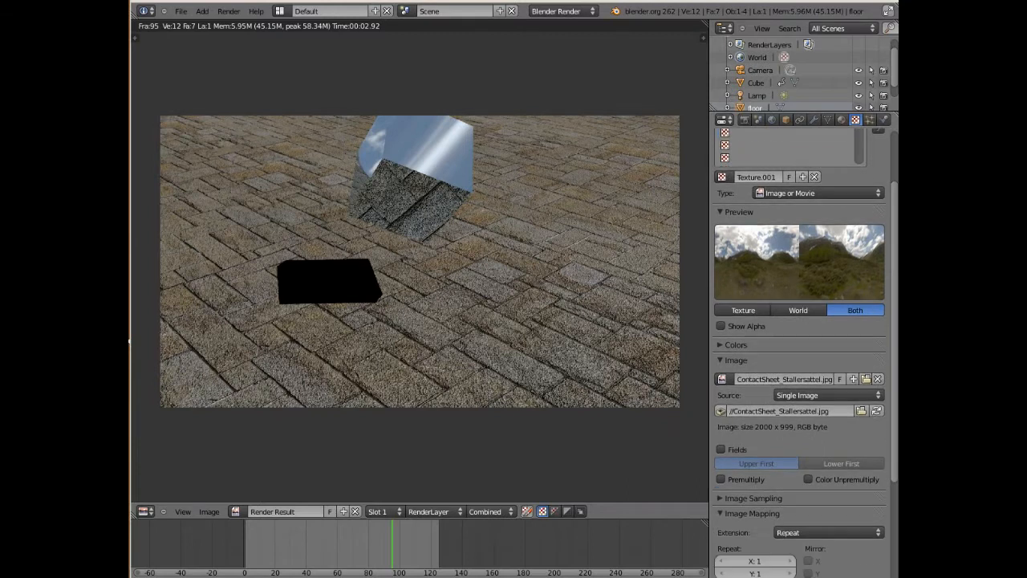
scroll(803, 354, "down", 1)
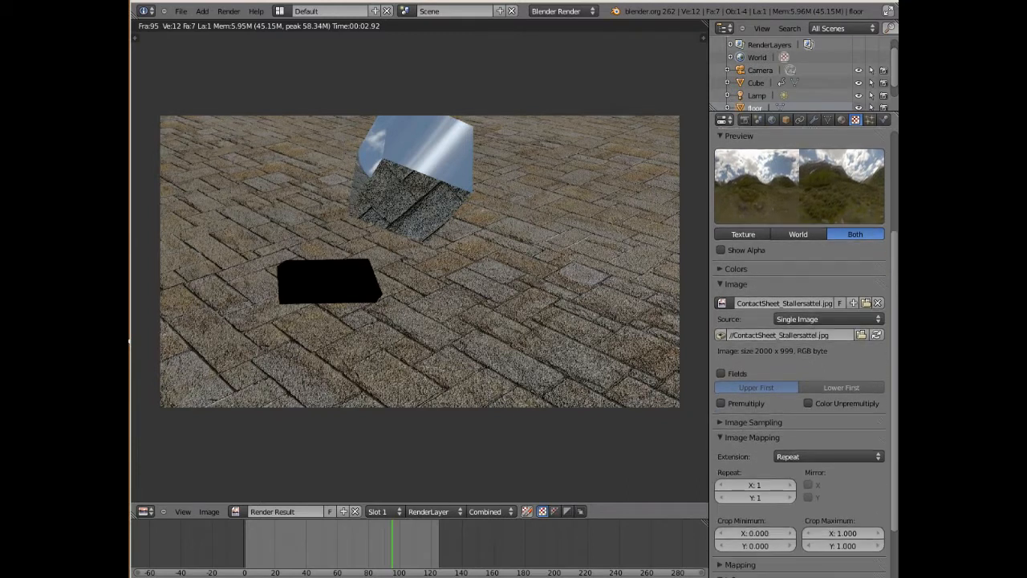
left_click(753, 422)
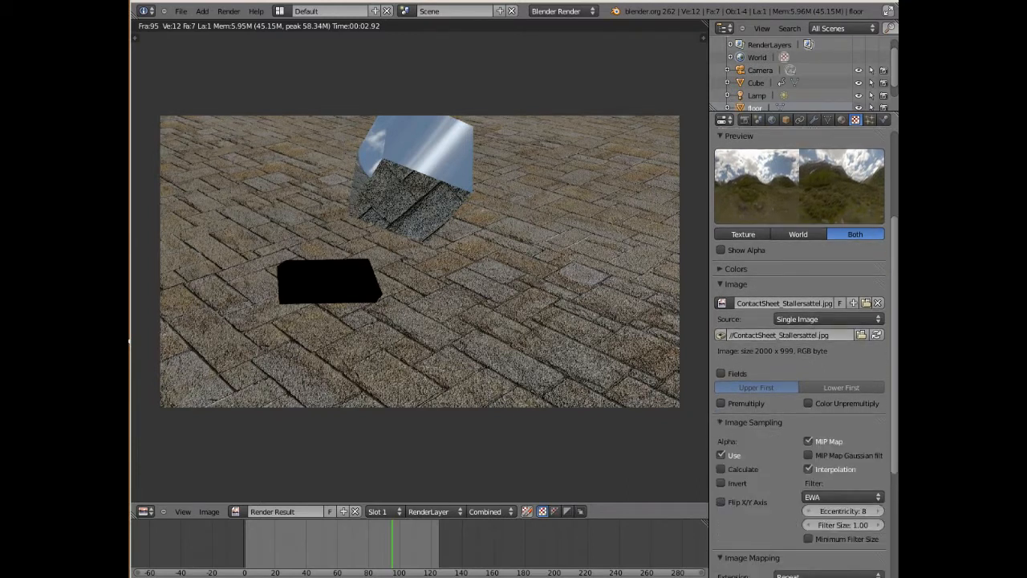
left_click(753, 423)
scroll(803, 353, "down", 4)
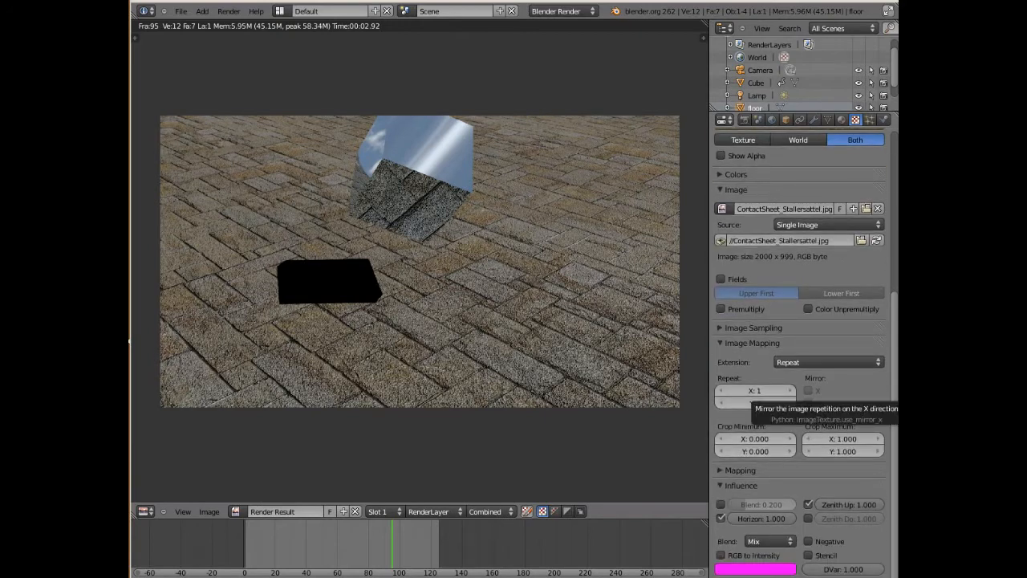
left_click(808, 390)
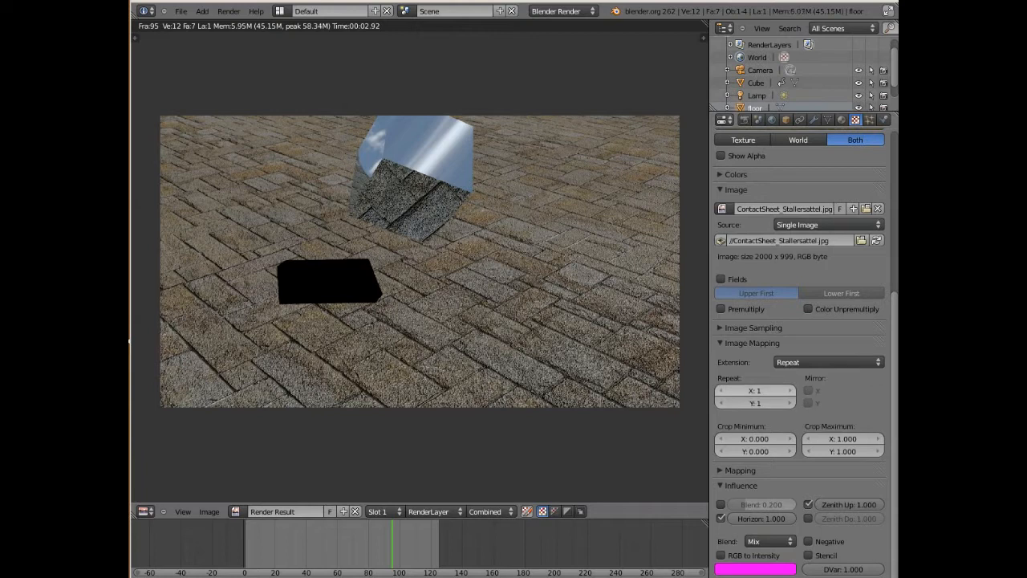
left_click(790, 390)
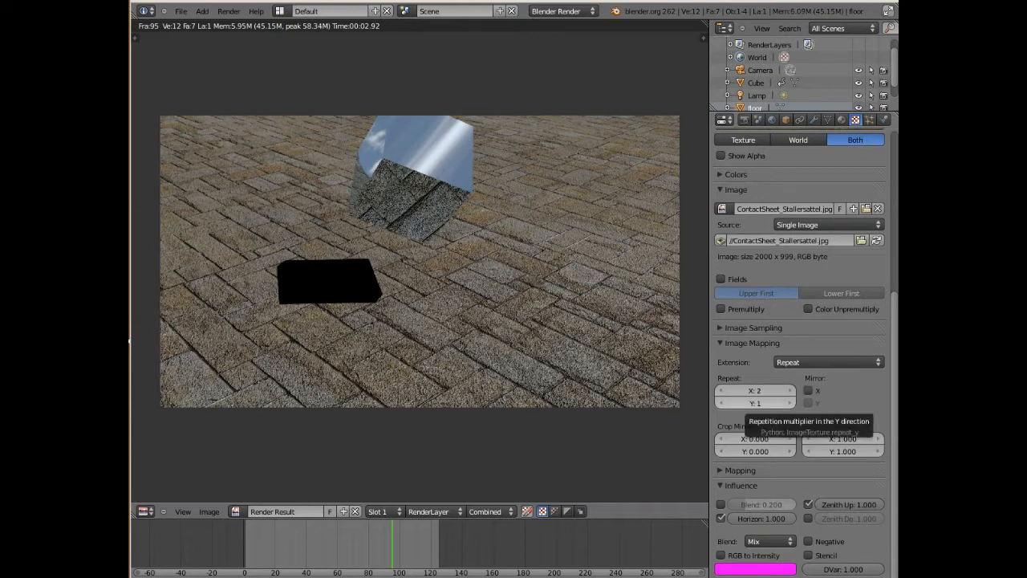
left_click(790, 403)
left_click(809, 390)
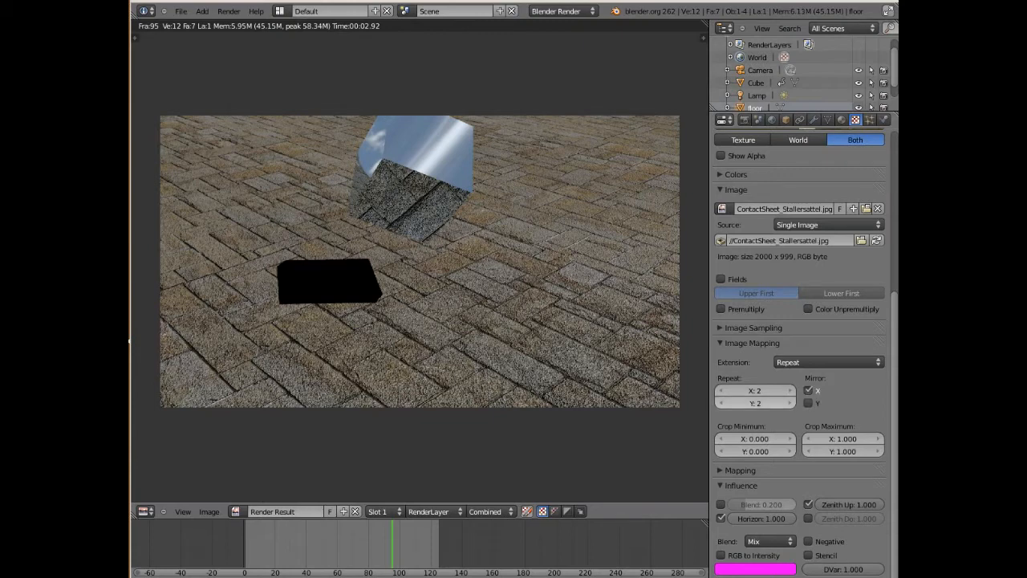
left_click(721, 403)
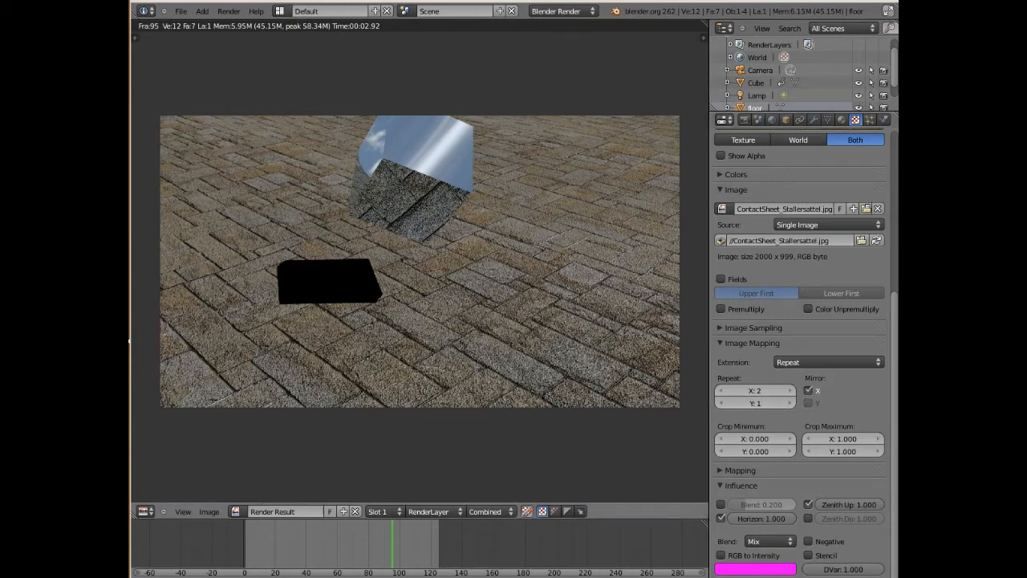
Render the current frame to check the cube's reflection with the repeated, mirrored panorama
scroll(419, 260, "up", 1)
left_click(229, 11)
left_click(245, 23)
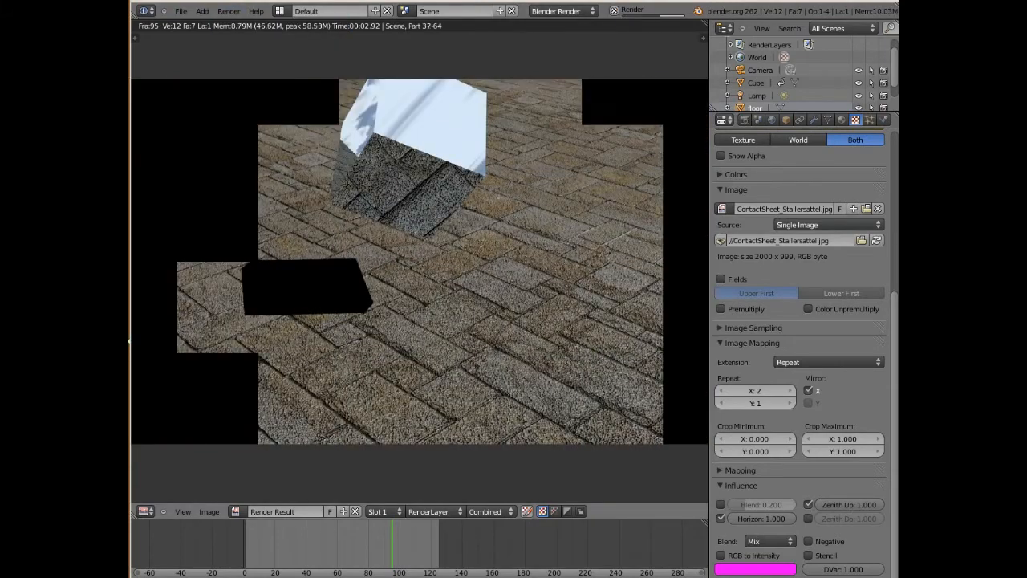
scroll(420, 261, "up", 2)
scroll(419, 261, "down", 3)
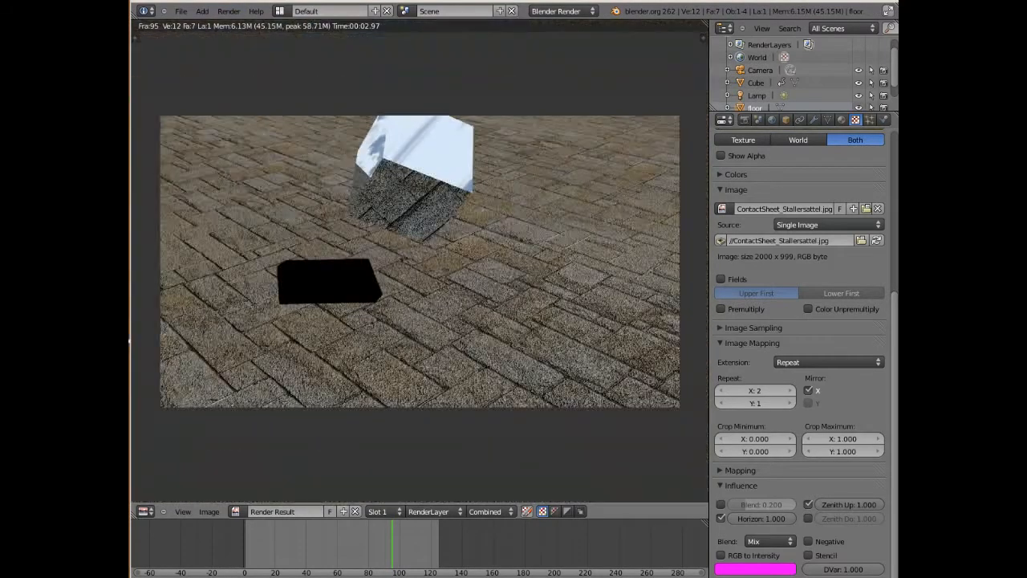
scroll(420, 261, "down", 1)
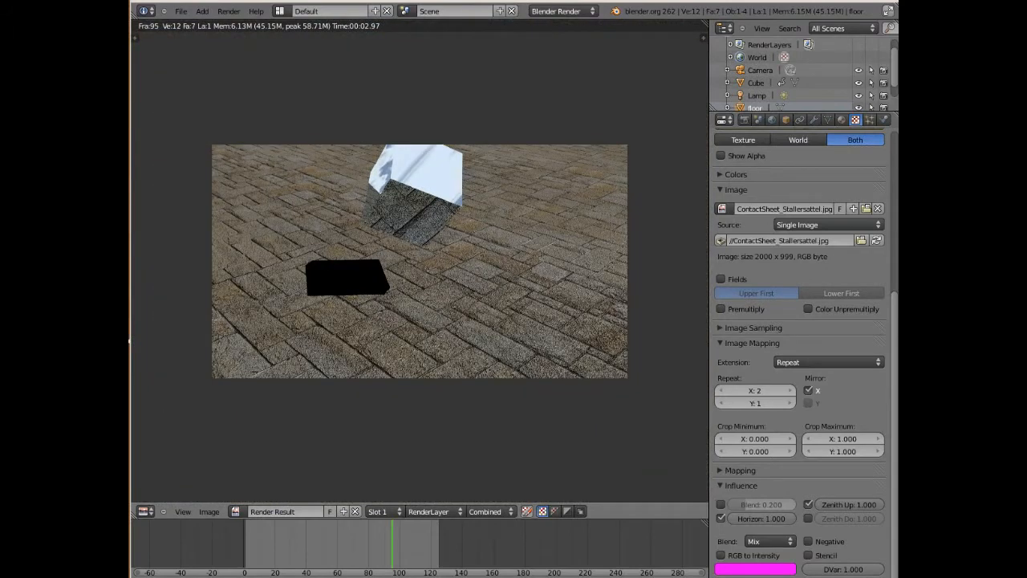
scroll(420, 261, "up", 1)
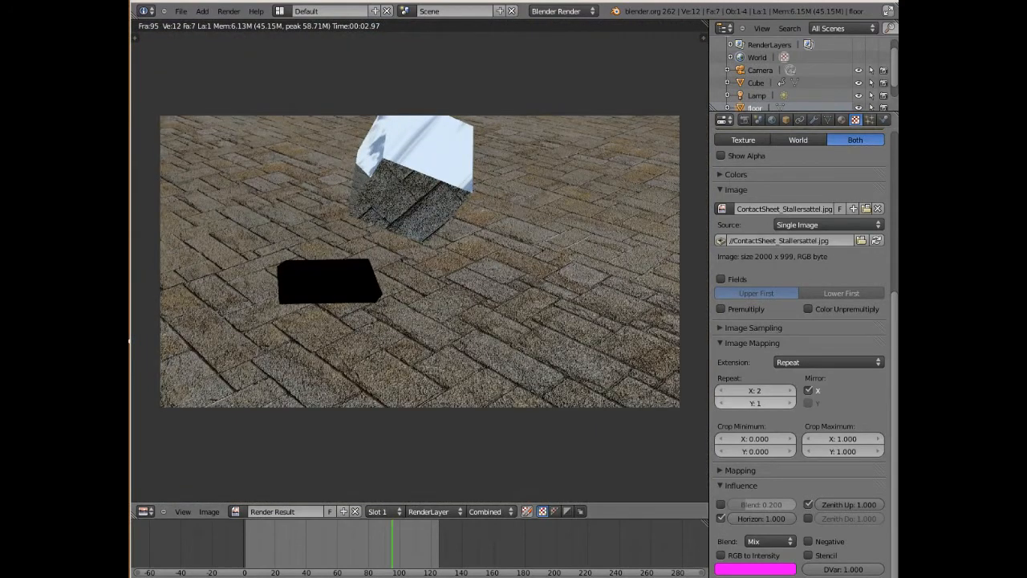
Set the world image's X repeat to 1 with X mirroring off, and expand the texture's Mapping settings
left_click(808, 390)
left_click(722, 391)
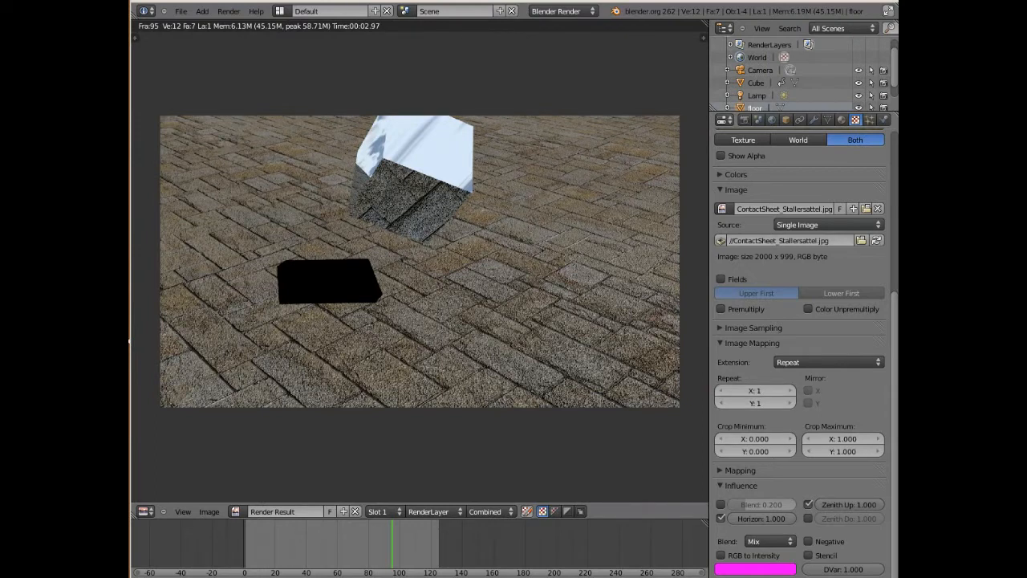
key("a")
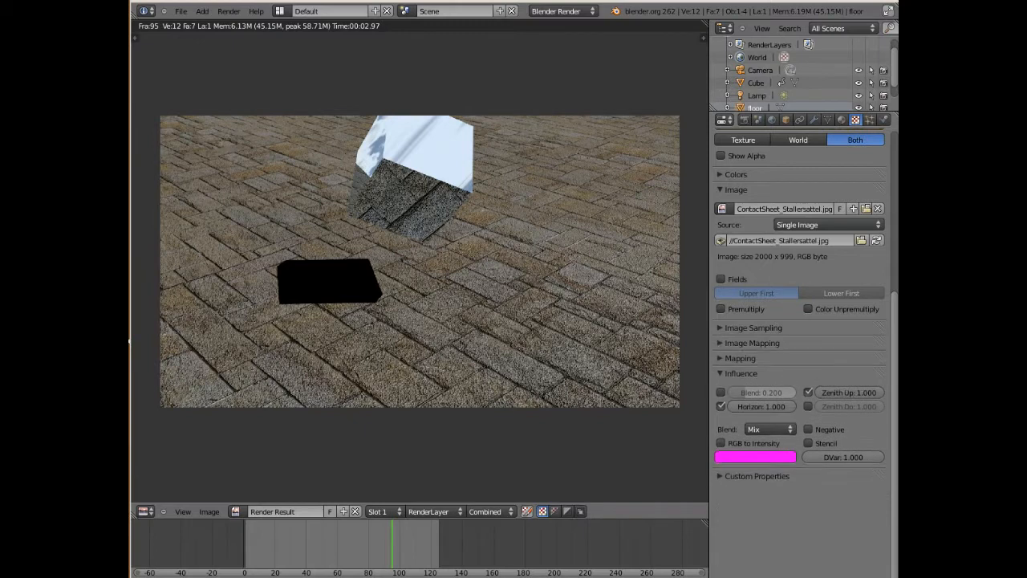
key("a")
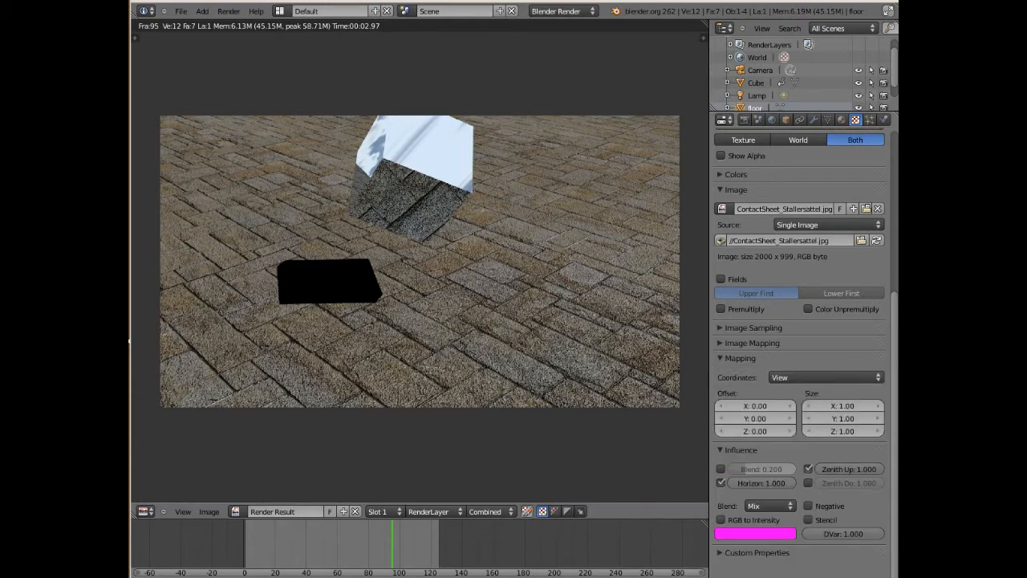
Set the world texture's mapping coordinates to Sphere and render the current frame
left_click(827, 378)
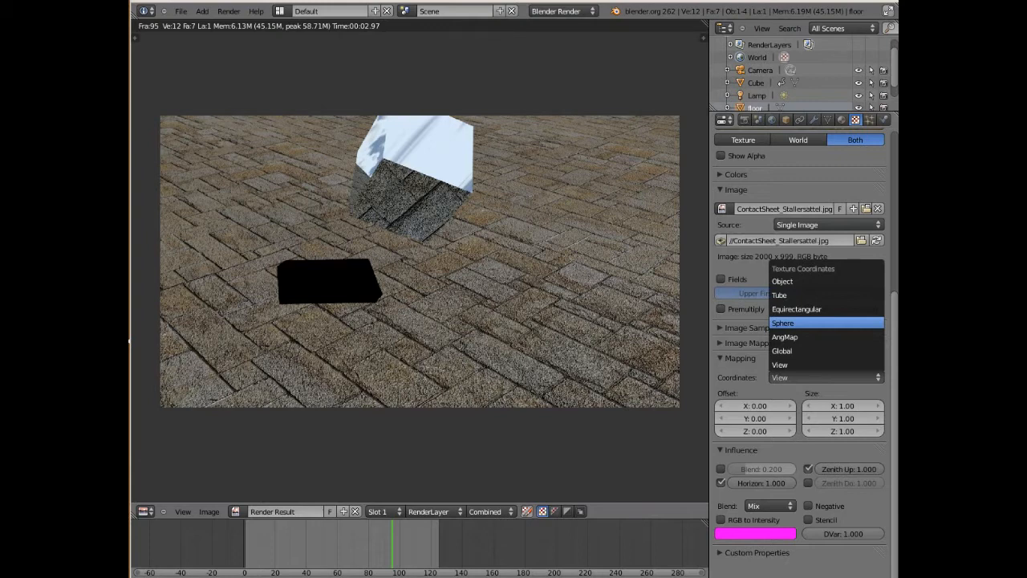
left_click(826, 323)
left_click(228, 11)
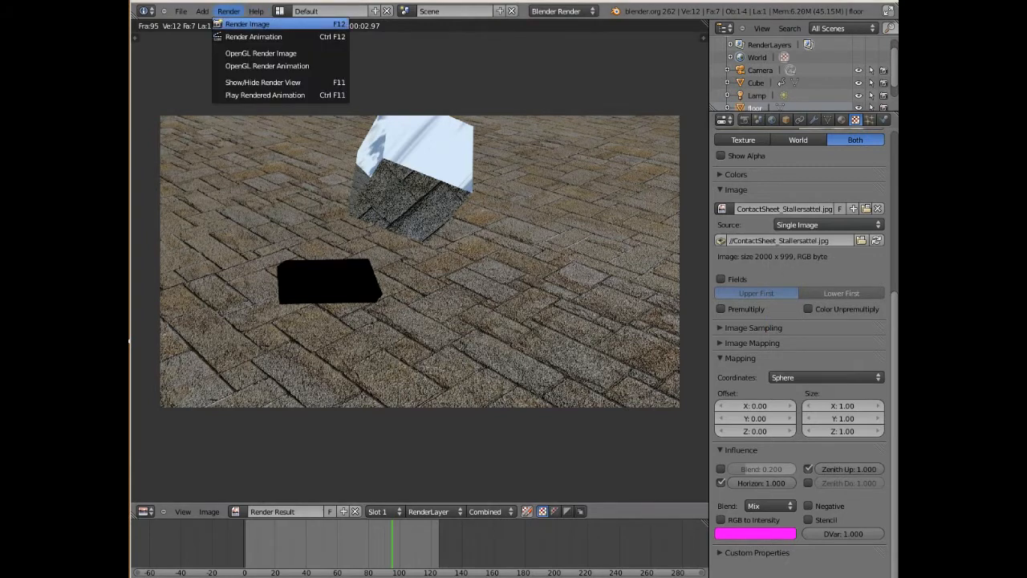
left_click(247, 24)
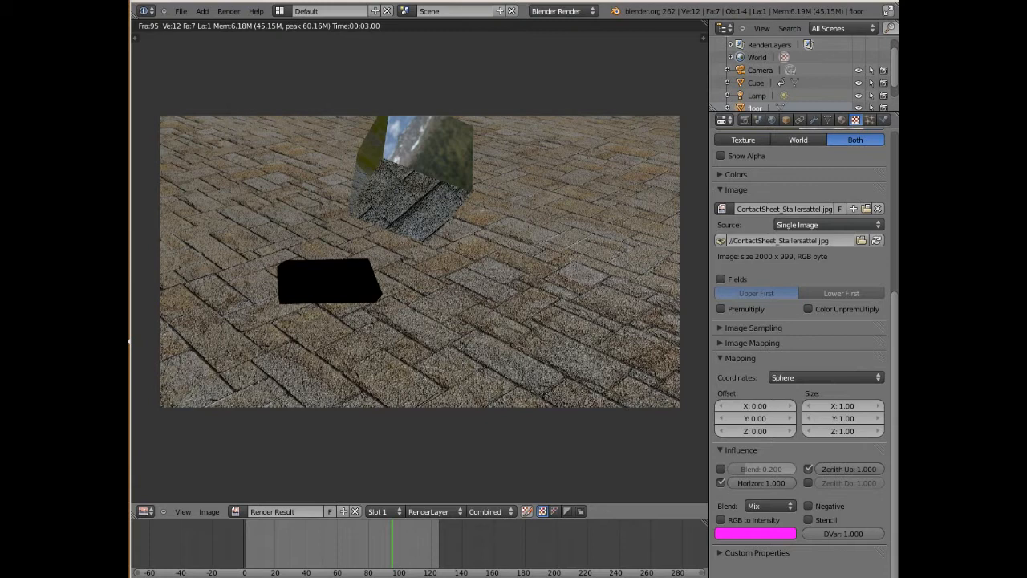
Set the world texture's mapping coordinates to Tube and render the current frame
left_click(827, 378)
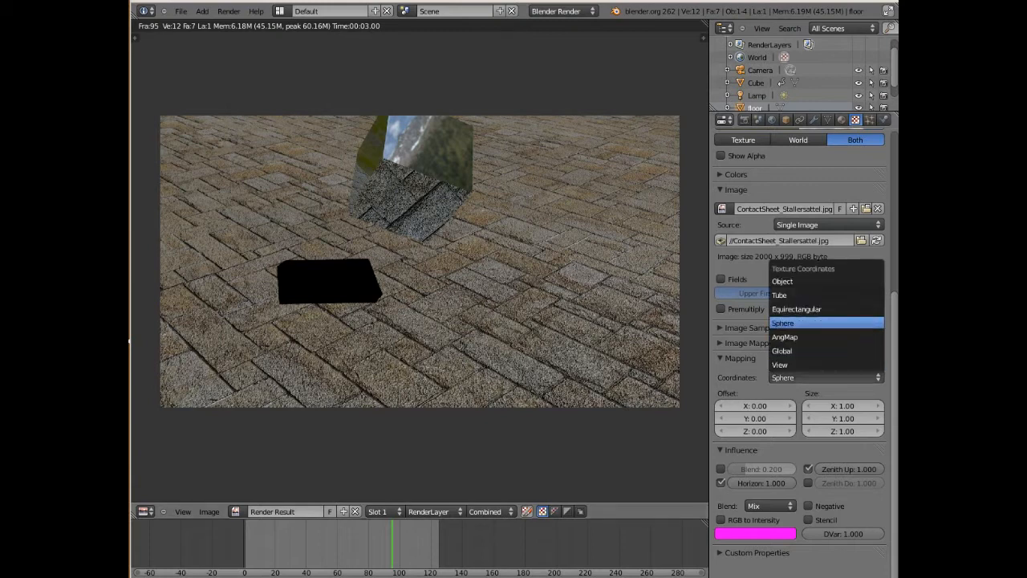
left_click(786, 295)
left_click(228, 11)
left_click(241, 23)
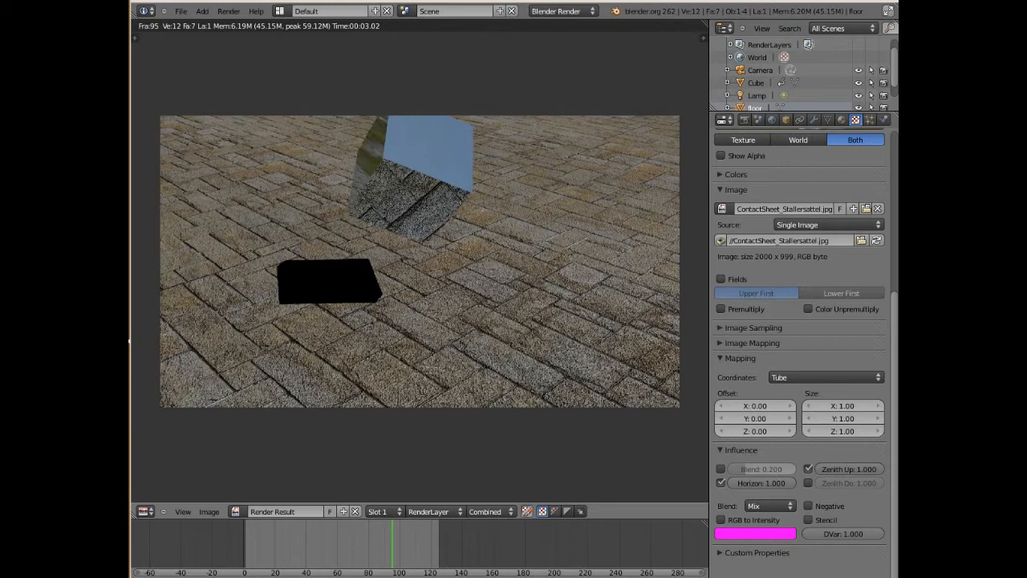
Return from the render result to the 3D view and play the animation from near its start
left_click(293, 545)
left_click(251, 544)
left_click(228, 11)
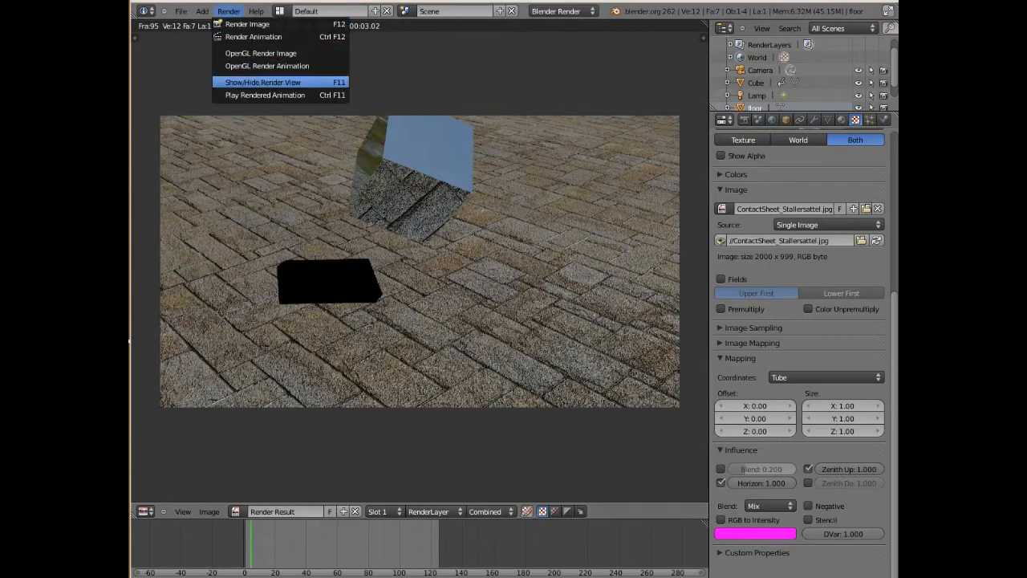
left_click(262, 82)
key("alt+a")
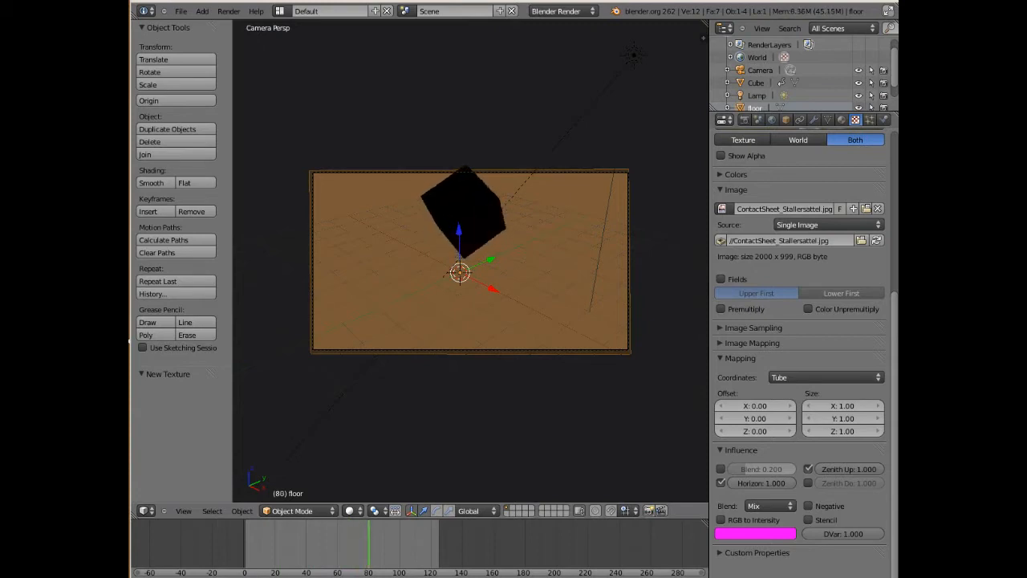
Step the animation back frame by frame to frame 69
key("Left")
key("Left")
key("Left")
key("Left")
key("Left")
key("Left")
key("Left")
key("Left")
key("Left")
key("Left")
key("Left")
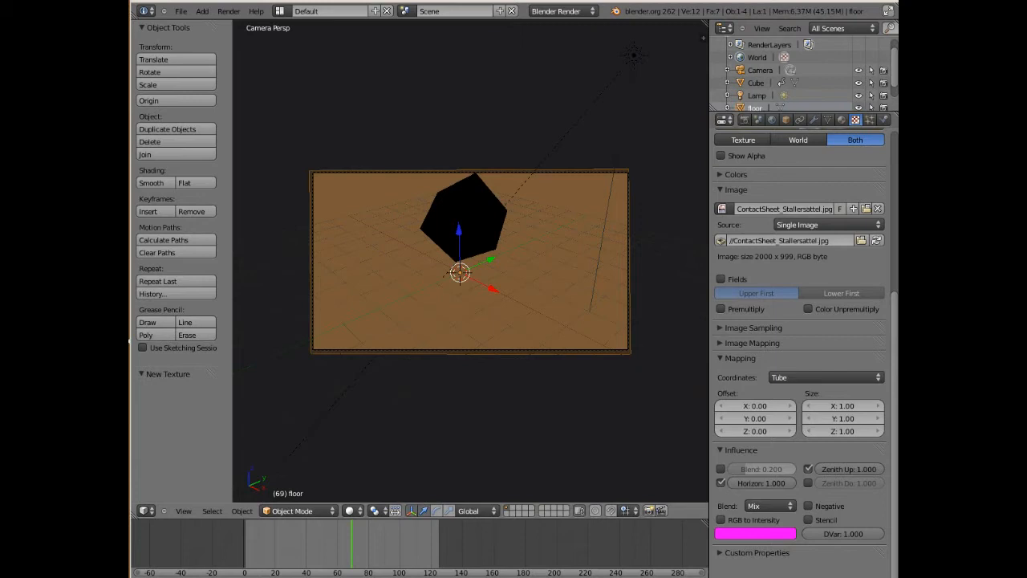
Select the cube and open its modifier settings
right_click(465, 219)
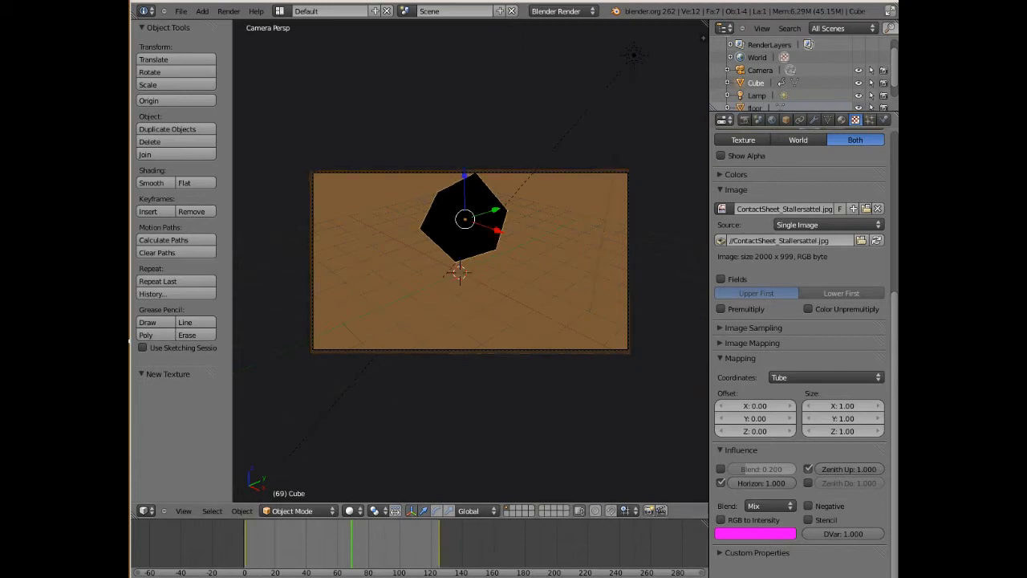
left_click(814, 120)
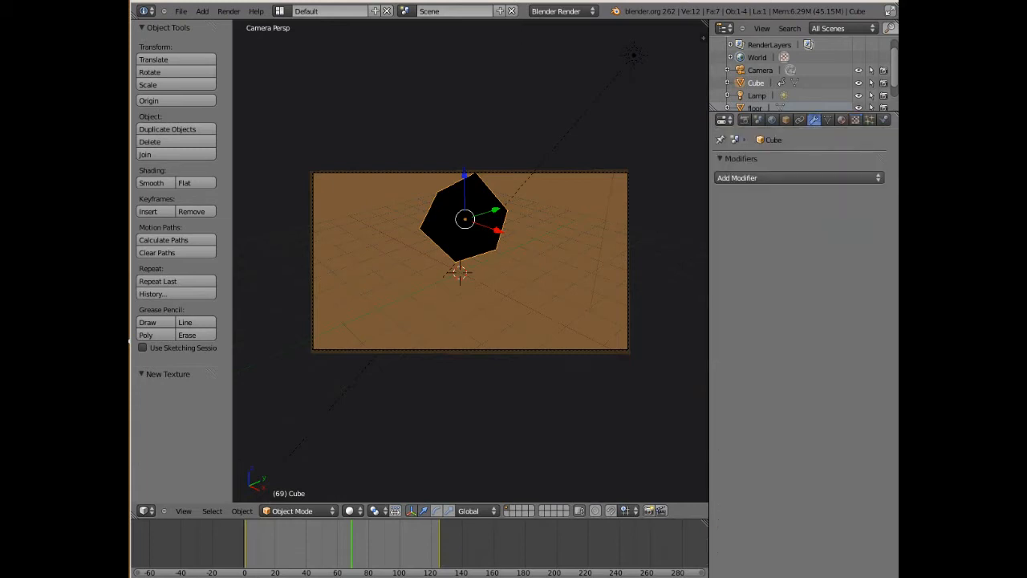
left_click(798, 177)
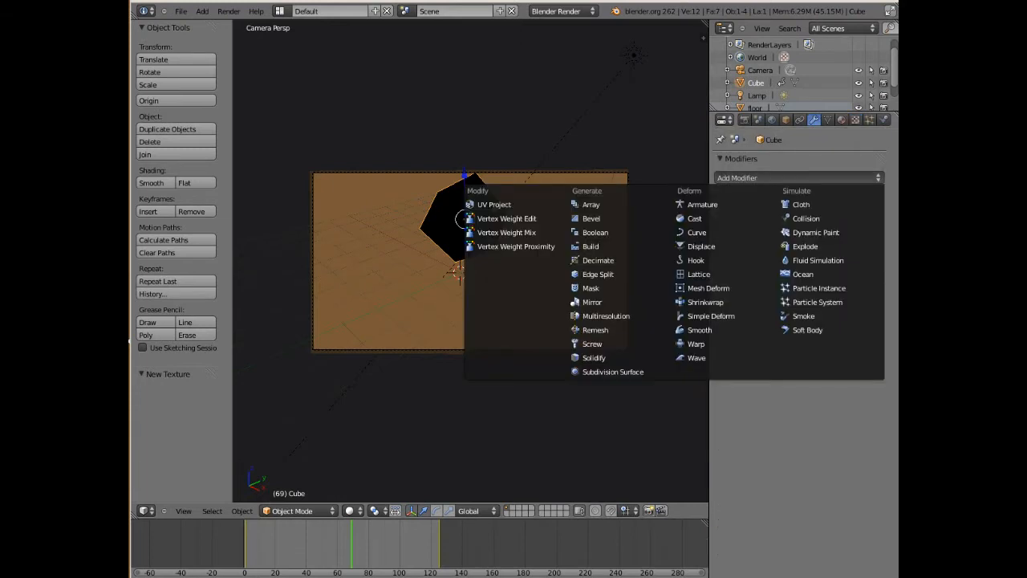
key("a")
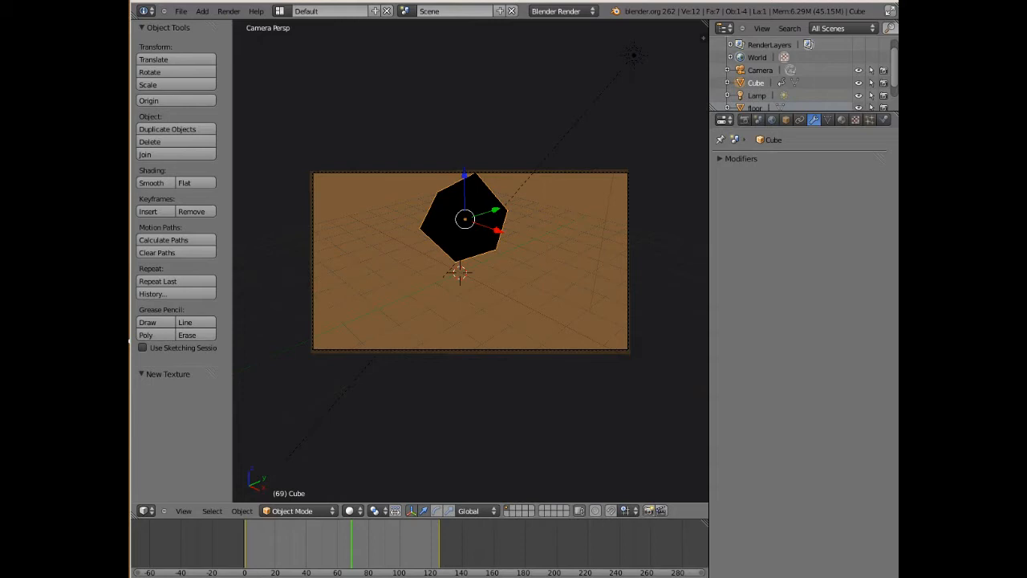
Subdivide the cube's whole mesh three times in Edit Mode, with one cut each, and return to Object Mode
left_click(296, 510)
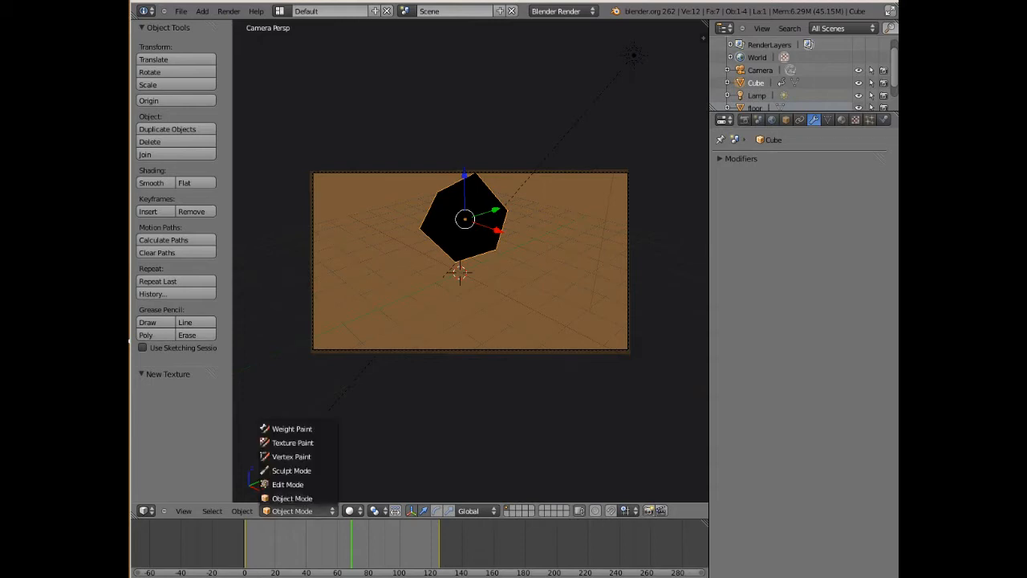
left_click(293, 484)
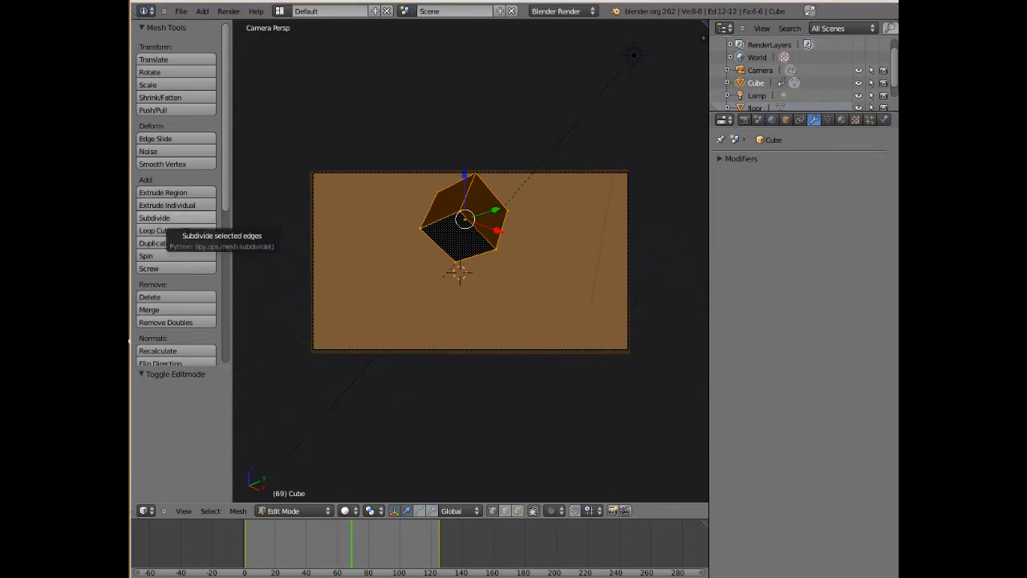
left_click(173, 217)
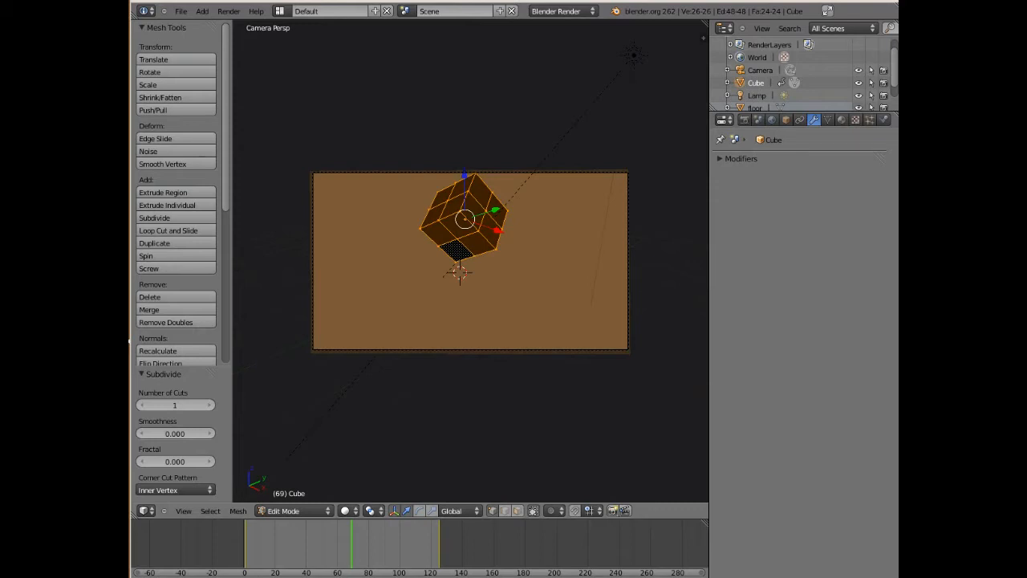
left_click(155, 217)
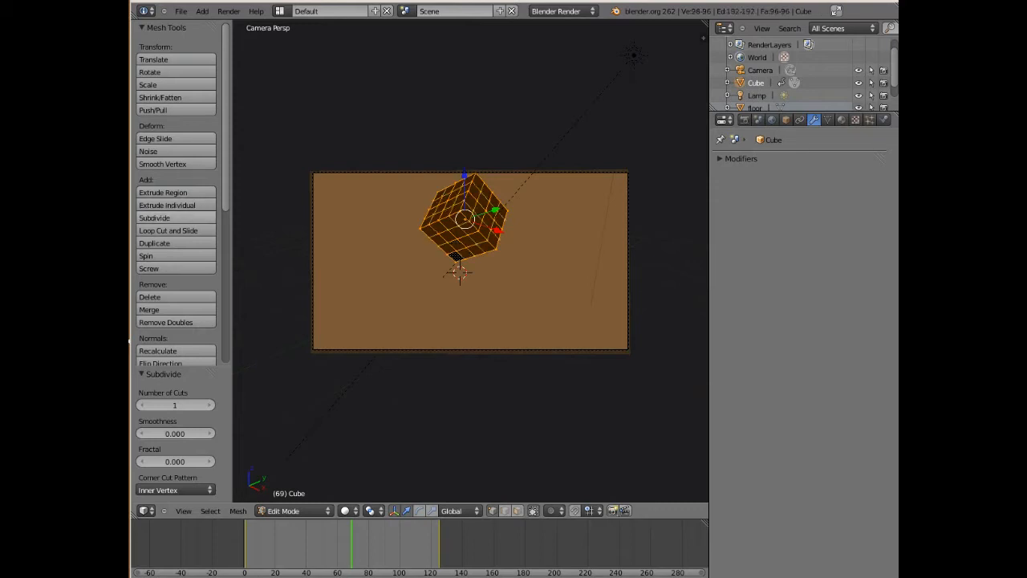
left_click(154, 217)
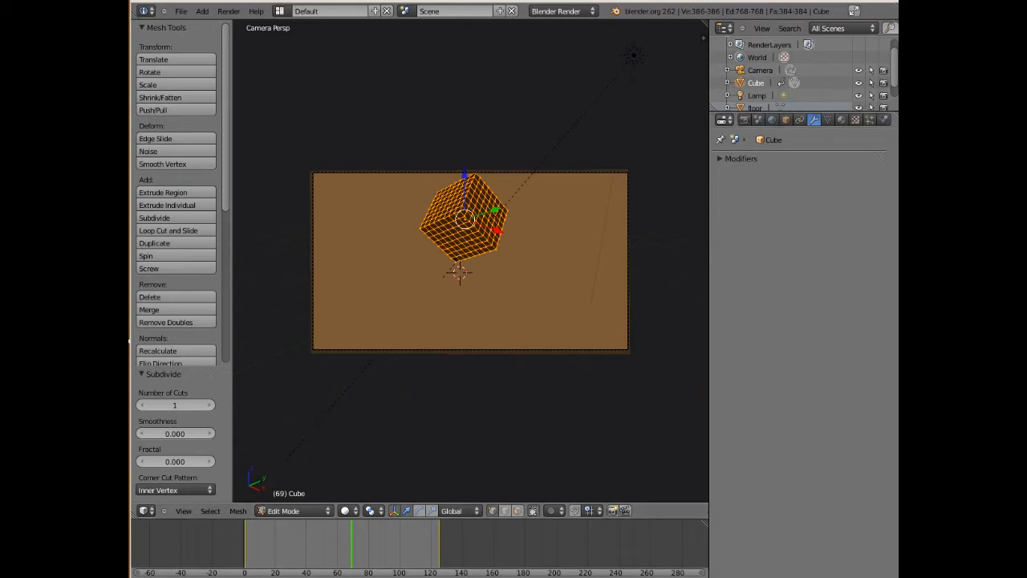
left_click(293, 511)
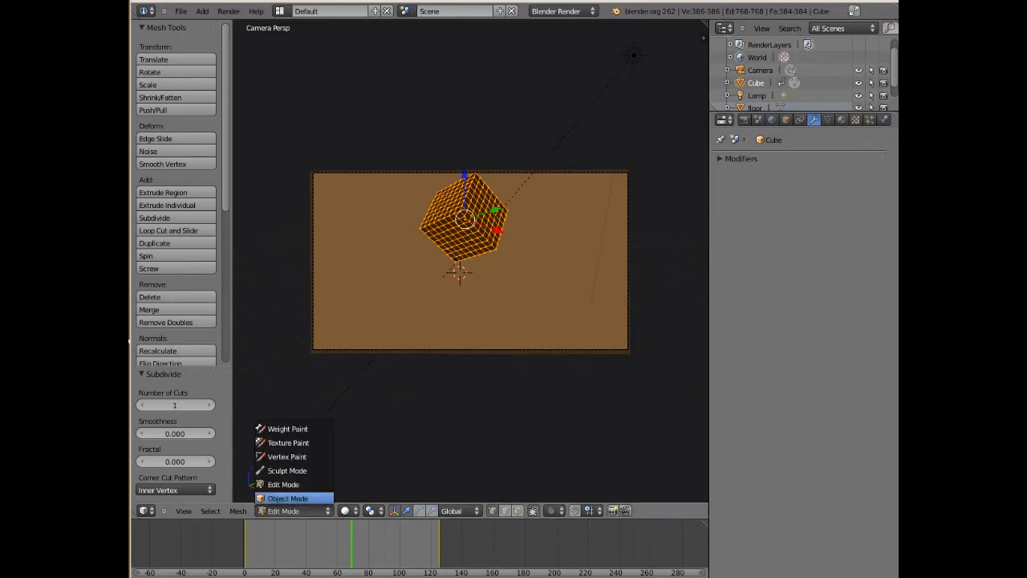
left_click(289, 498)
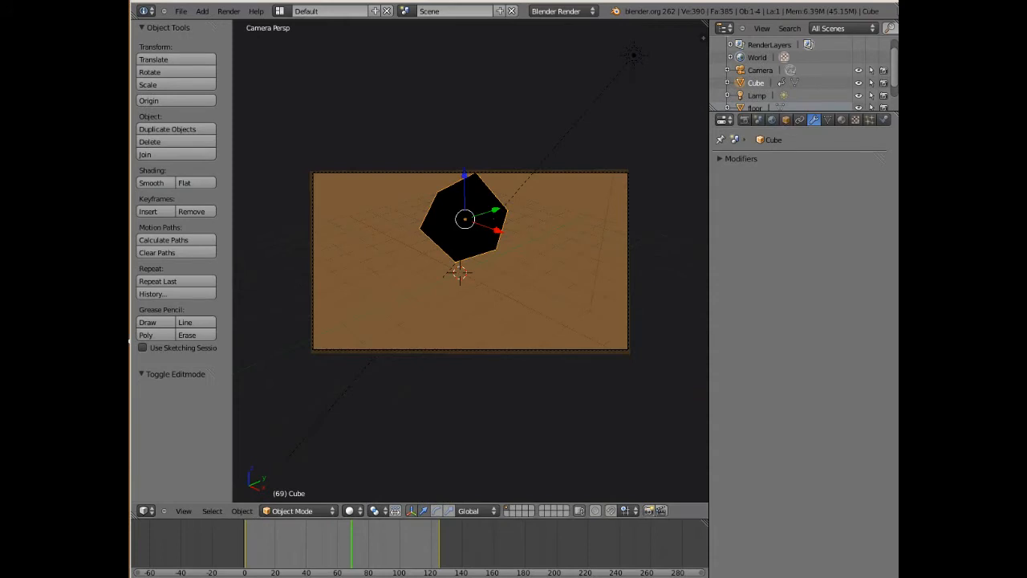
Add a Solidify modifier with a thickness of 0.12 to the cube and apply it
left_click(741, 158)
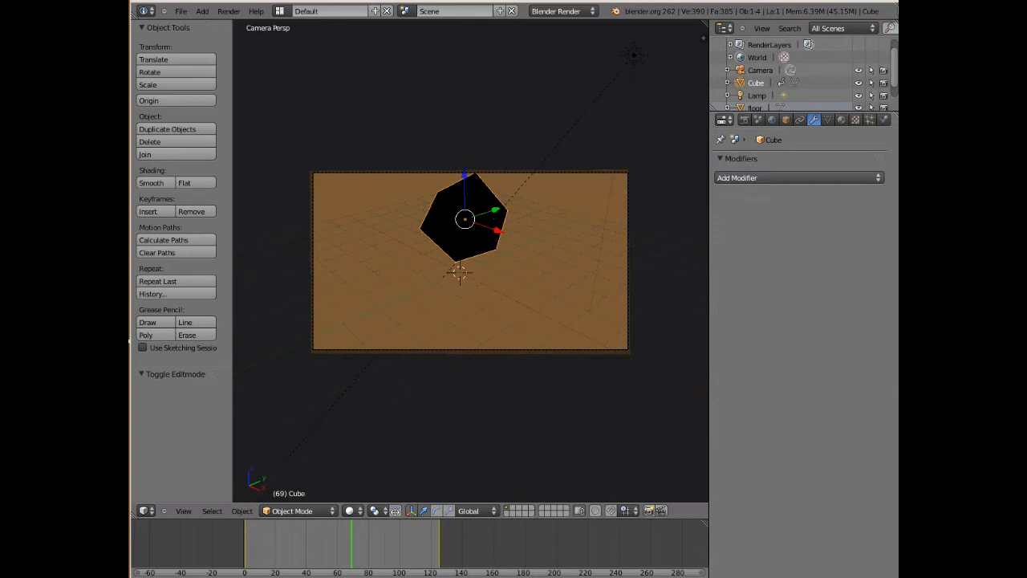
left_click(798, 178)
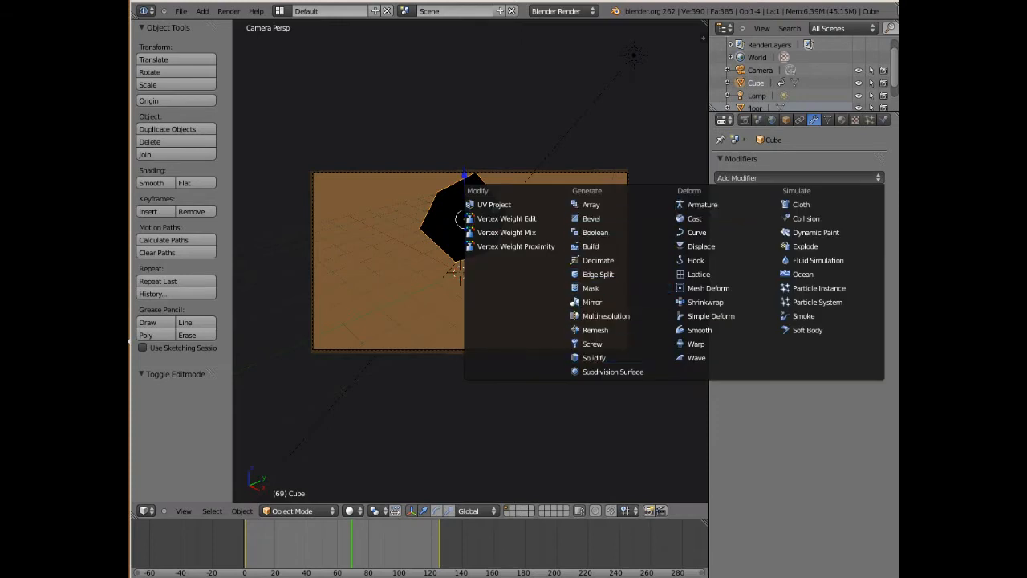
left_click(598, 357)
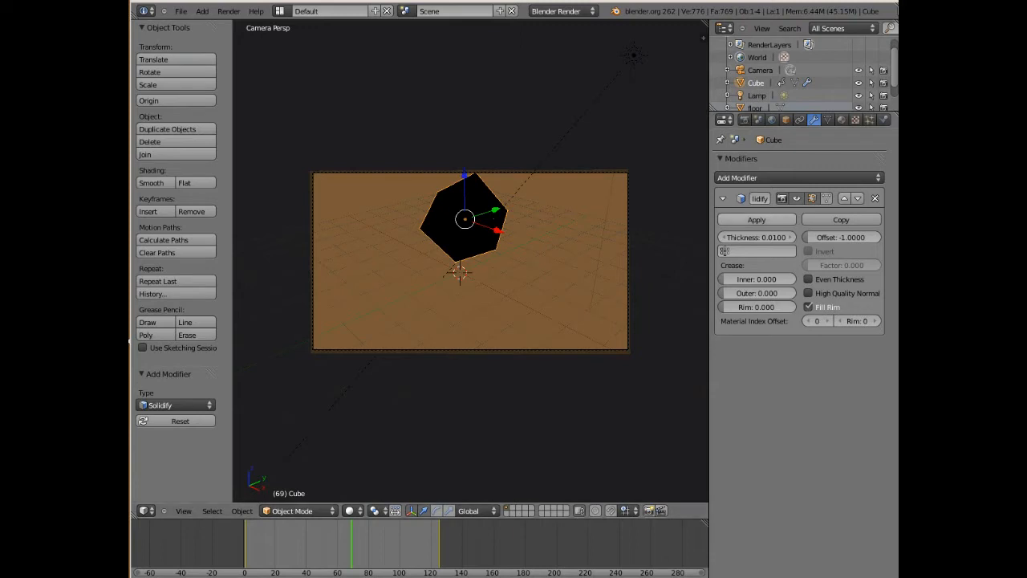
left_click(757, 237)
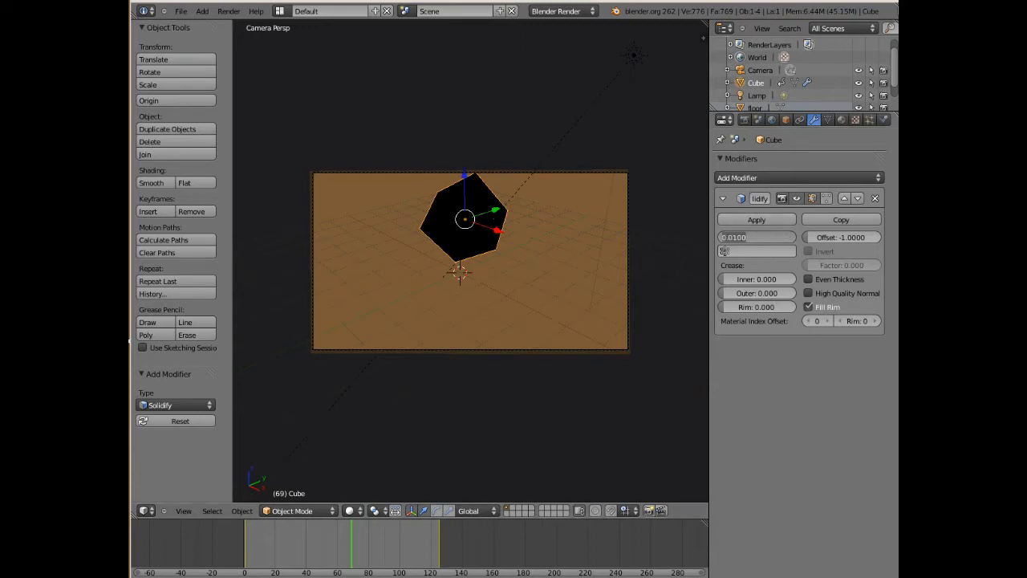
key("BackSpace")
type(".12")
key("Return")
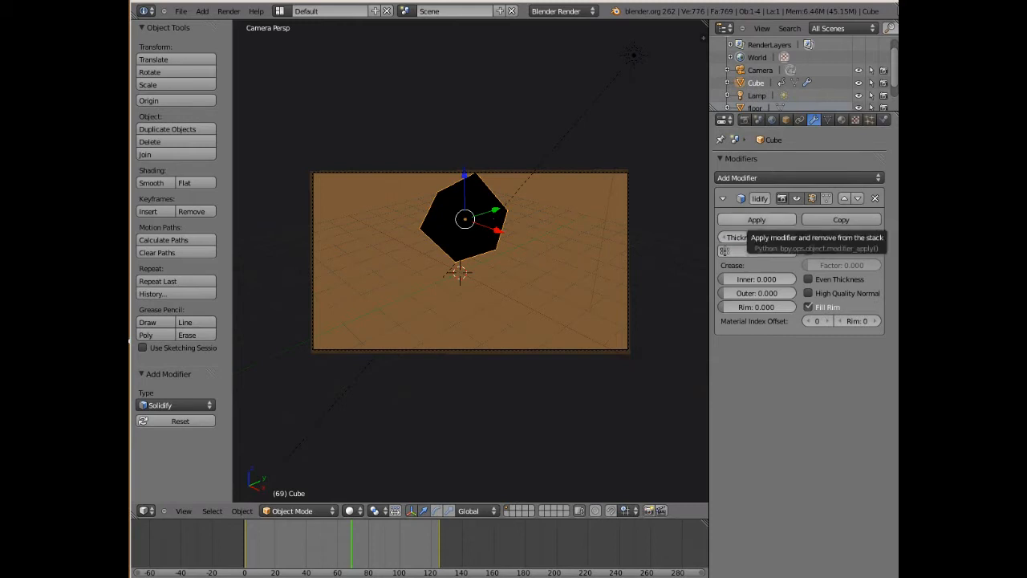
left_click(757, 219)
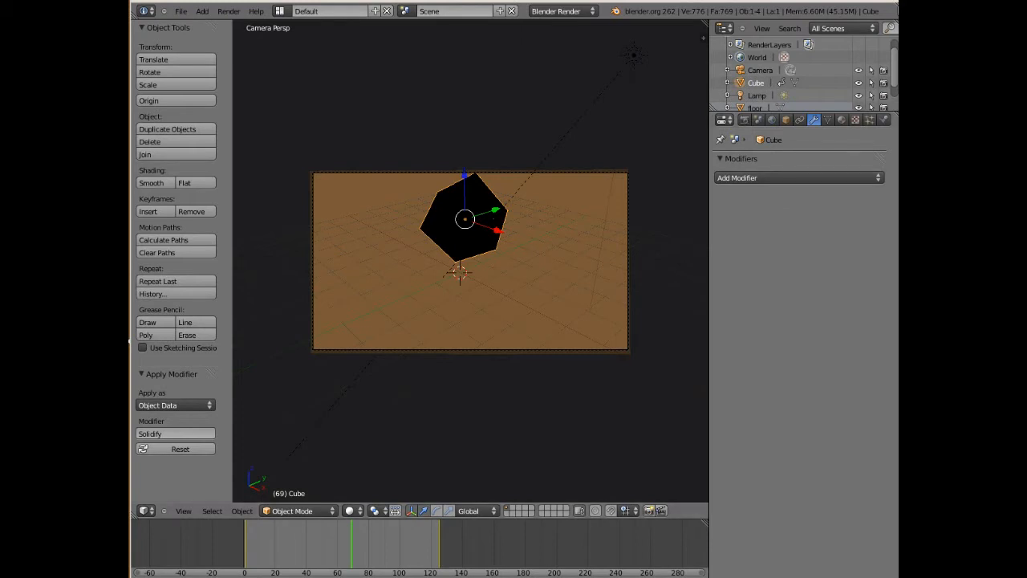
left_click(799, 177)
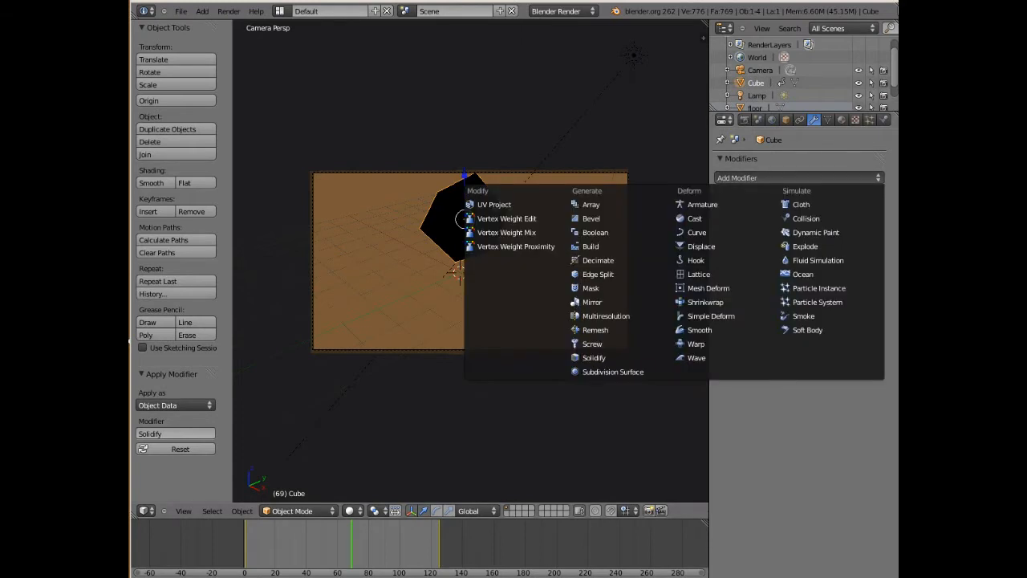
key("Escape")
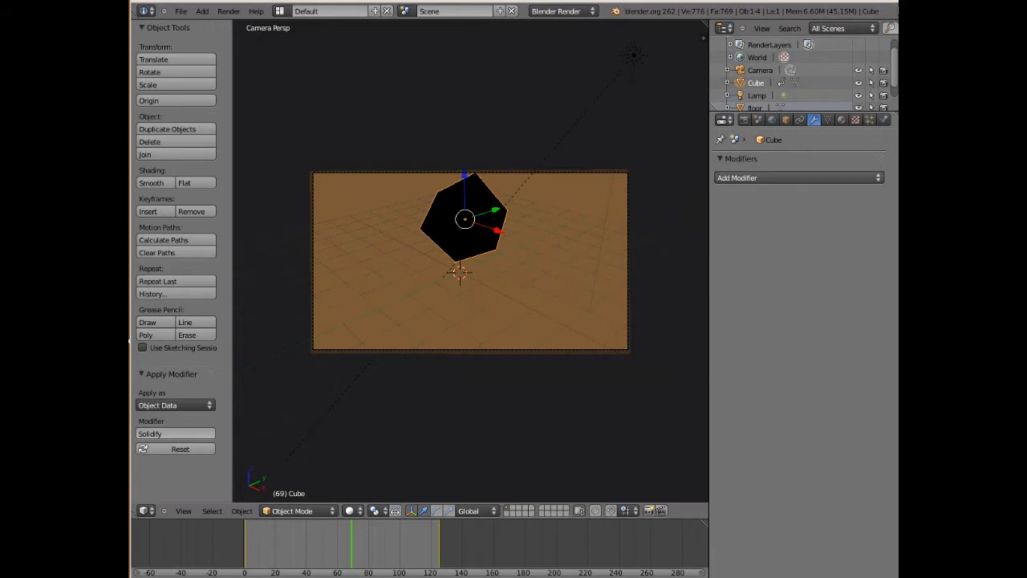
left_click(799, 178)
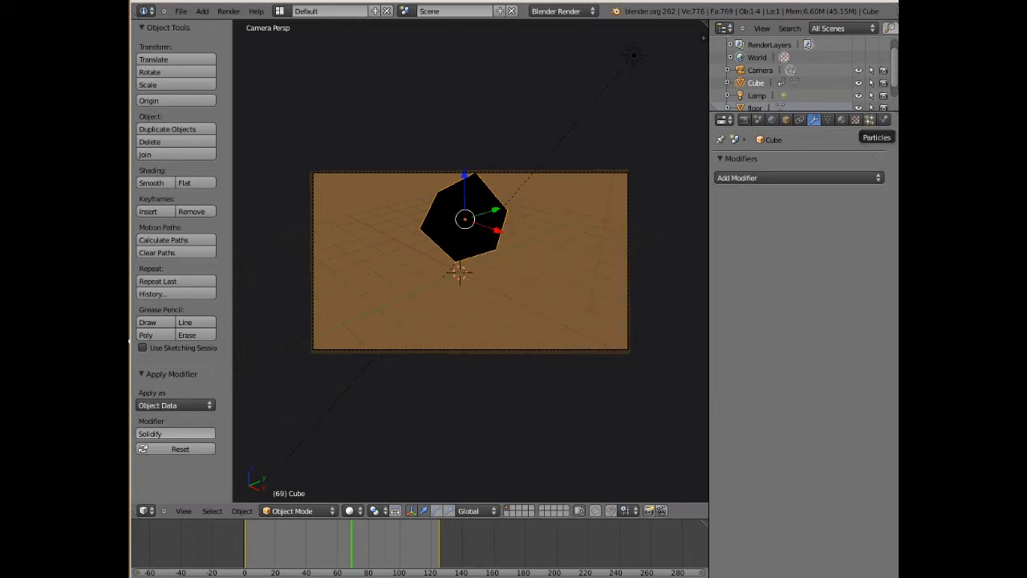
Add a particle system to the cube and set its number of particles to 55
left_click(870, 119)
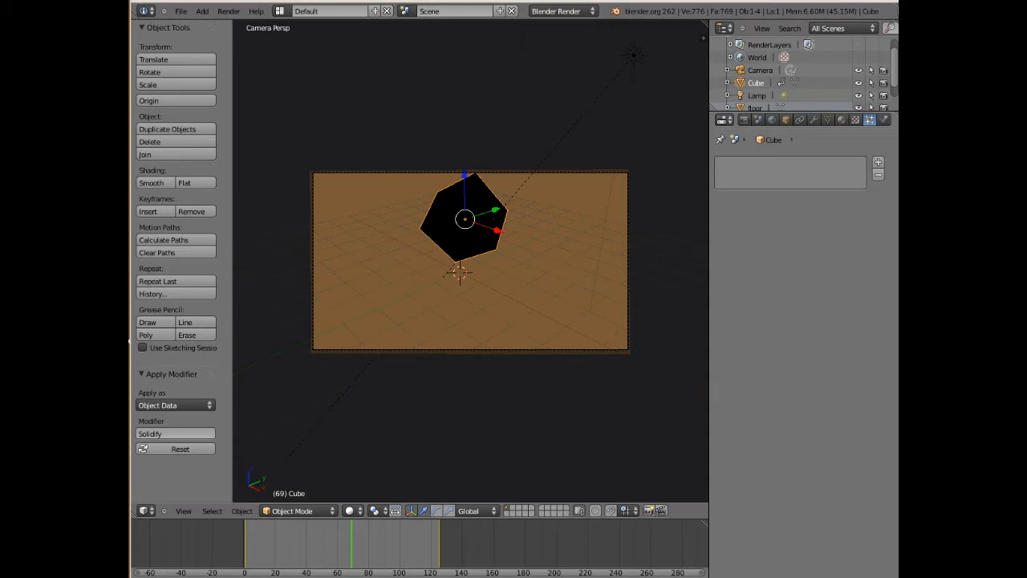
left_click(878, 162)
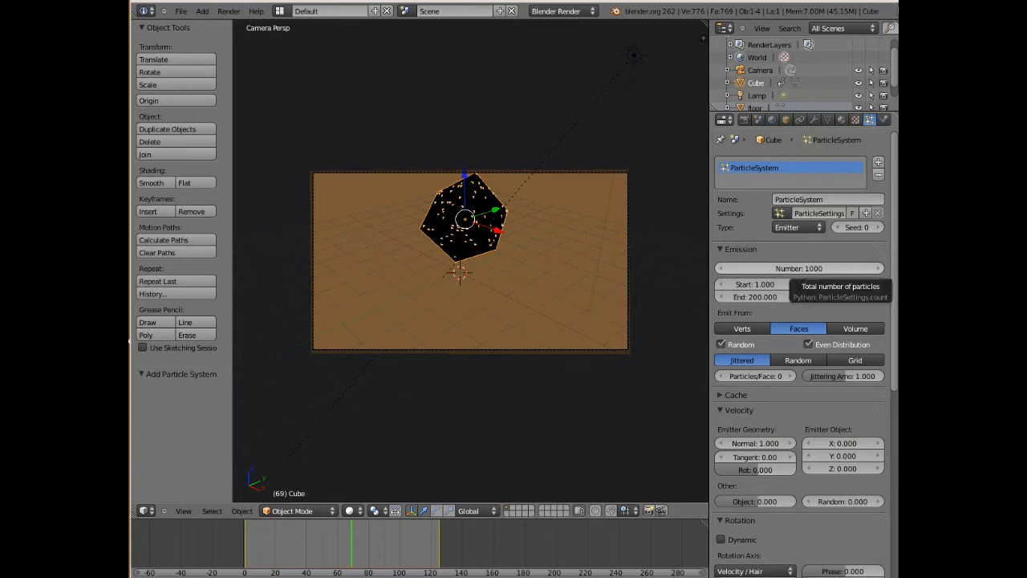
left_click_drag(799, 268, 794, 268)
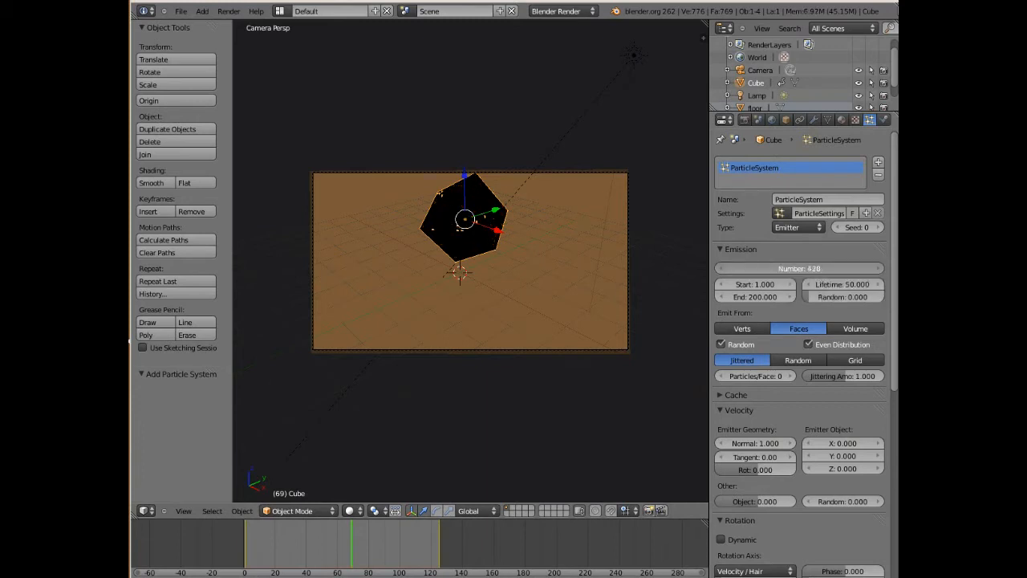
left_click_drag(794, 268, 784, 268)
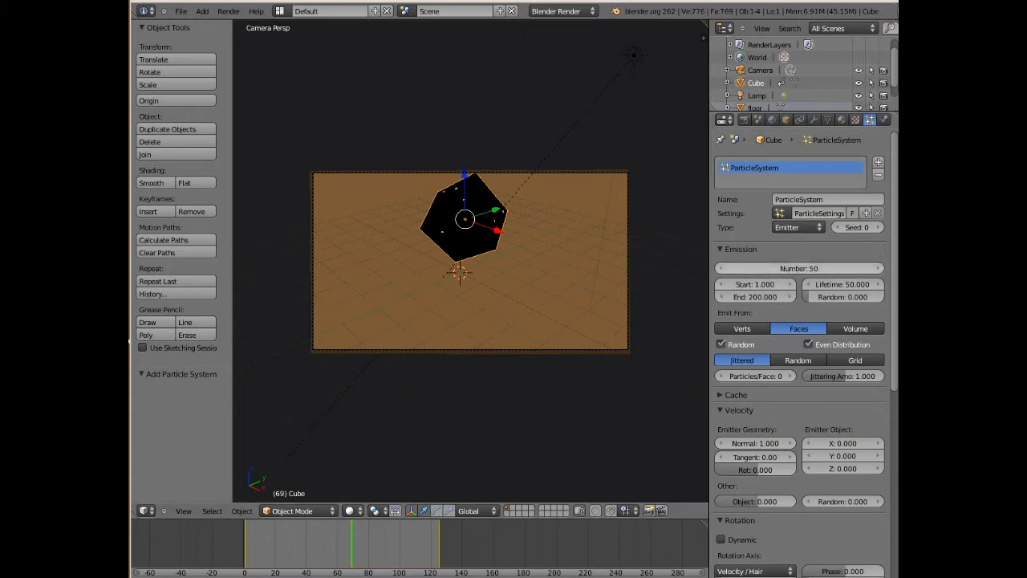
left_click_drag(784, 268, 787, 268)
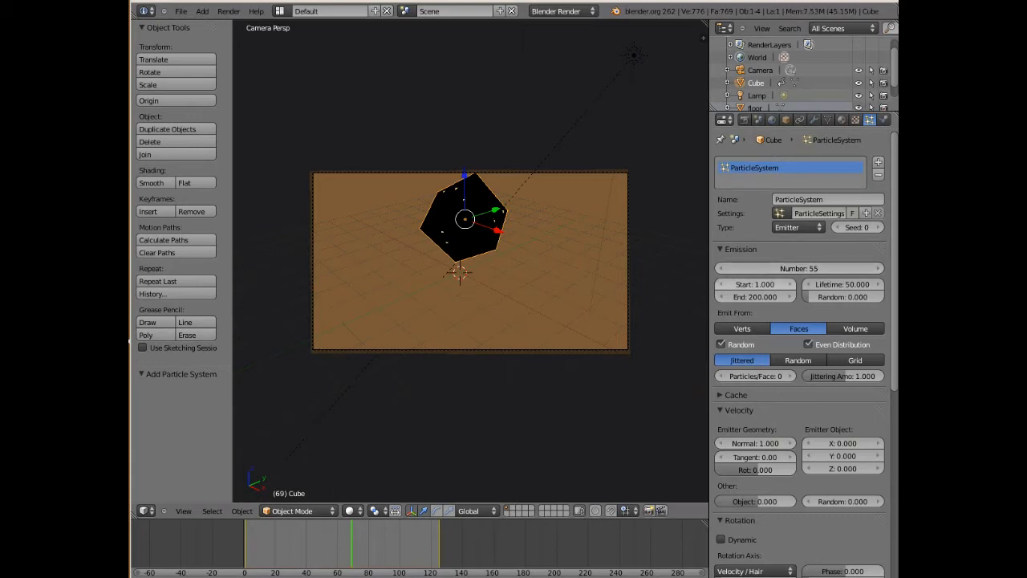
Set the particle emission to start at frame 70 and end at frame 72
left_click(756, 284)
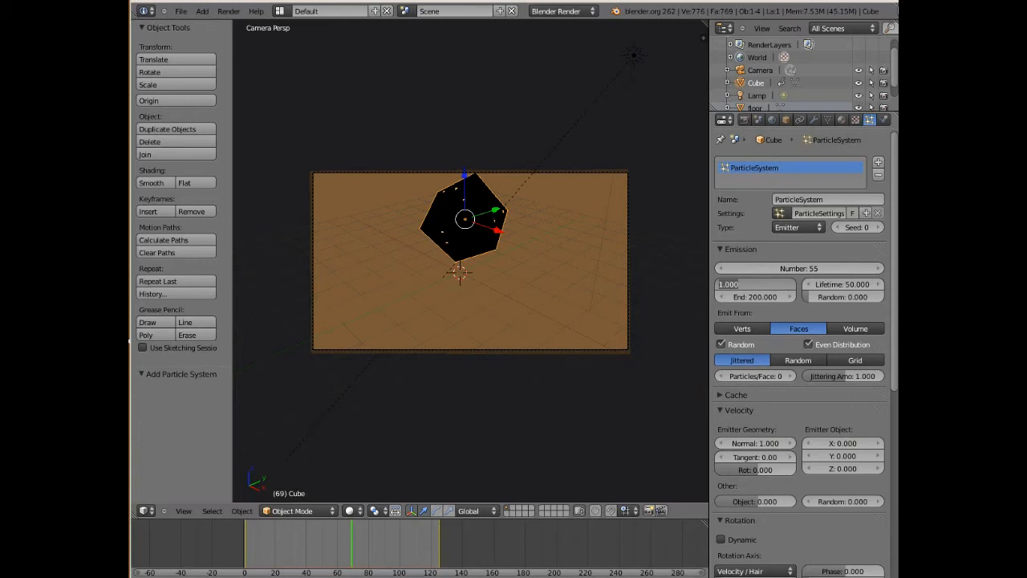
type("70")
key("Return")
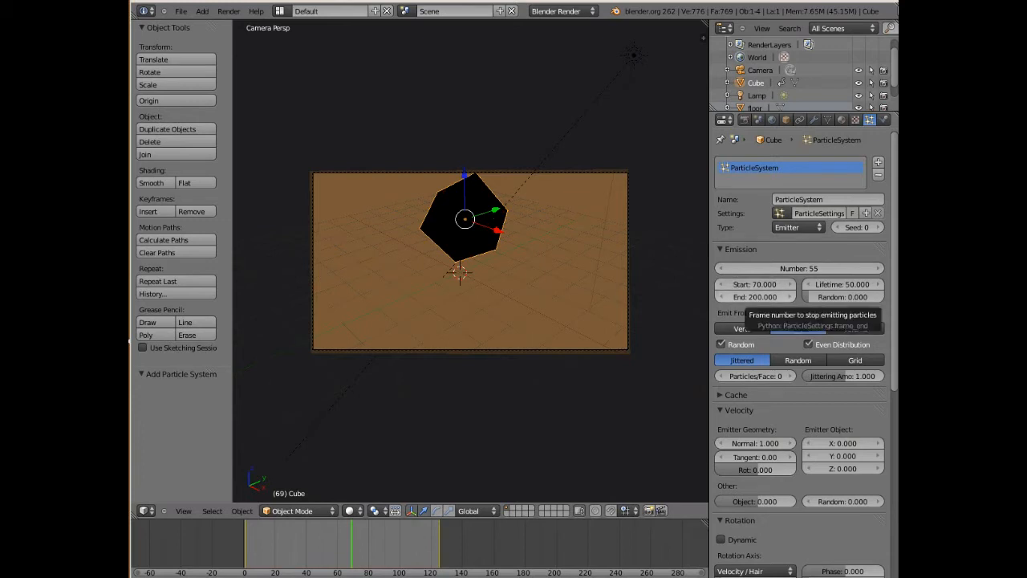
left_click(755, 297)
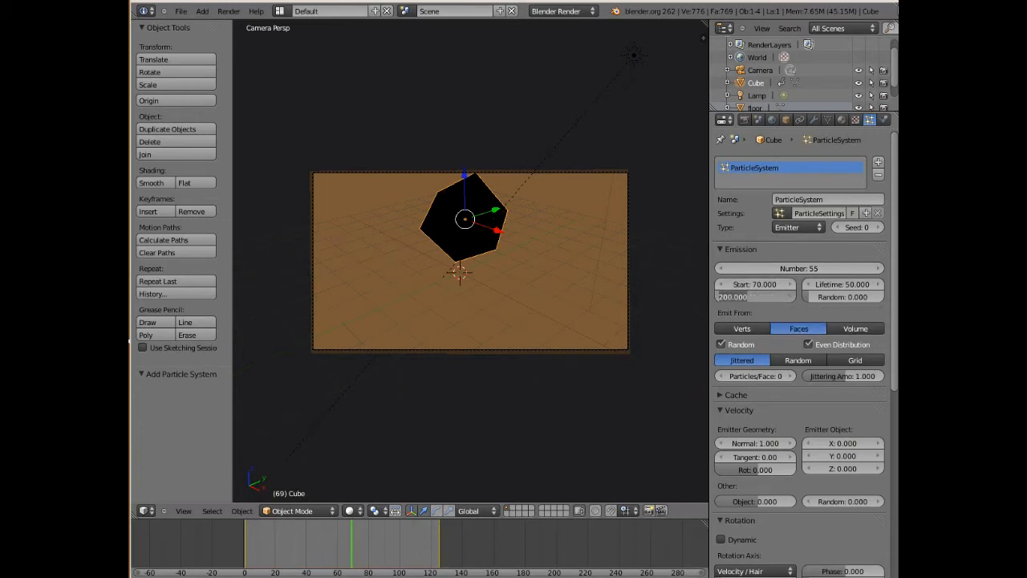
type("72")
key("Return")
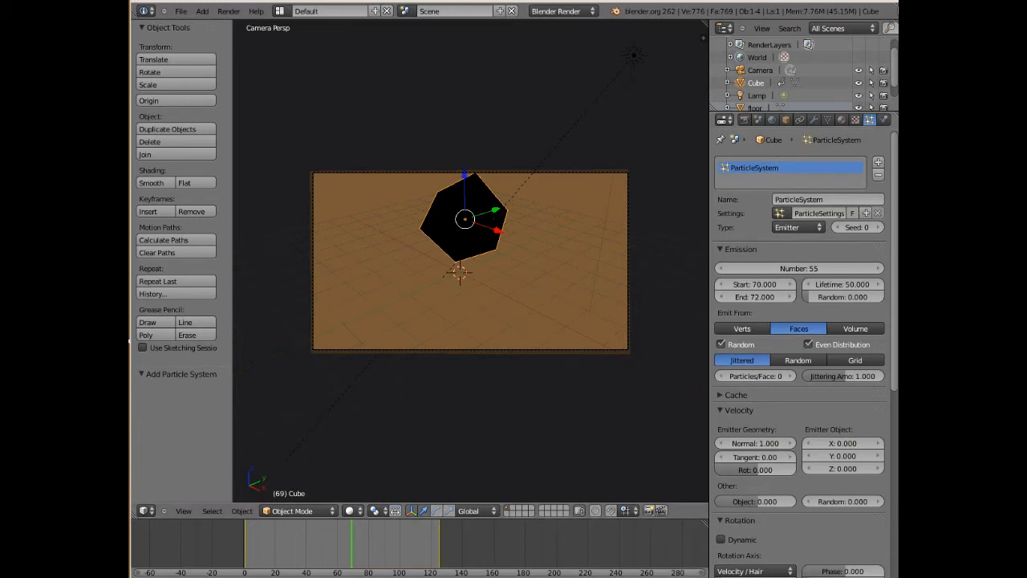
Raise the particle lifetime to about 739 and the normal emission velocity to about 4.32
left_click_drag(835, 284, 871, 284)
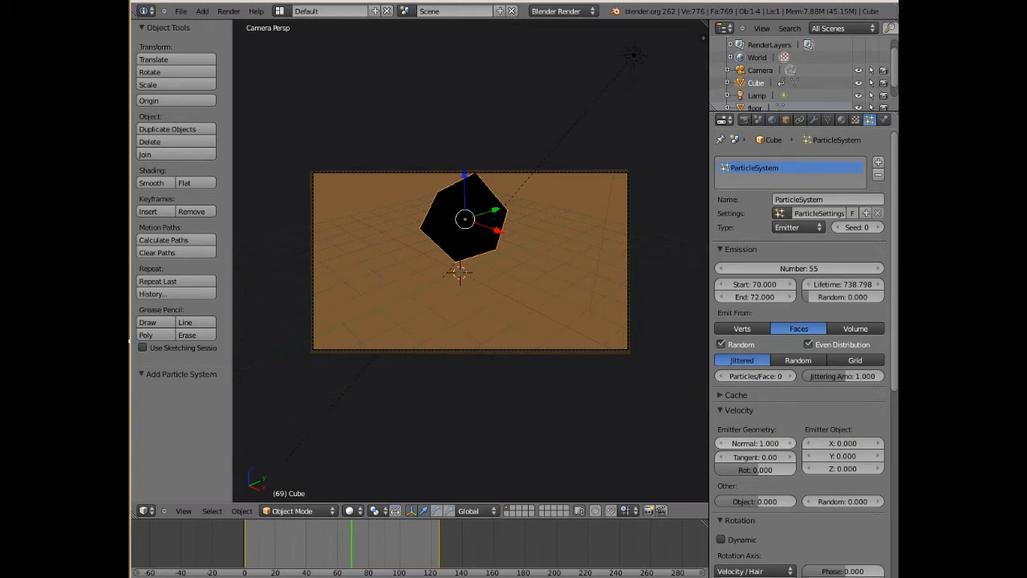
mouse_move(754, 443)
left_mouse_down()
mouse_move(783, 443)
mouse_move(764, 443)
left_mouse_up()
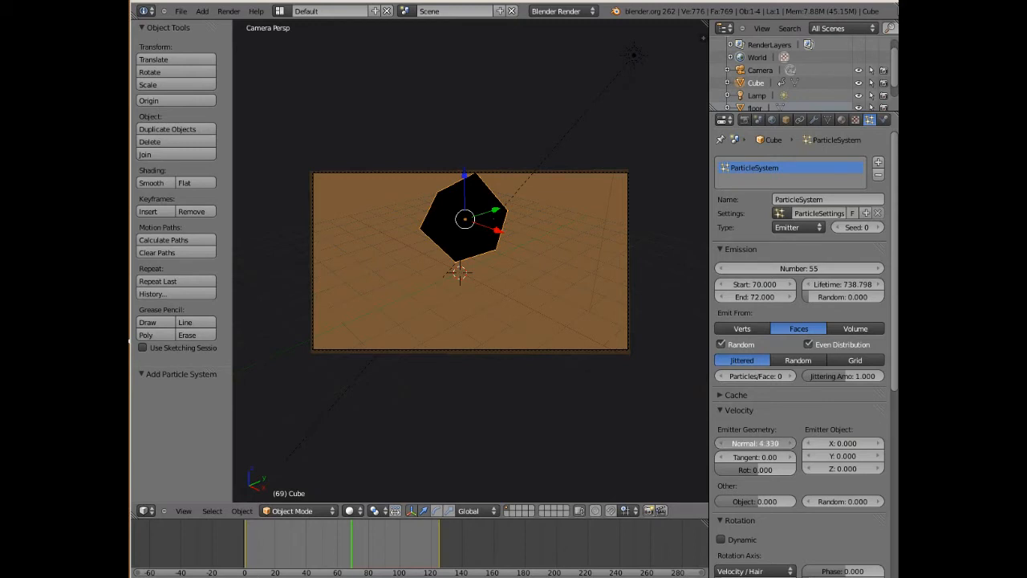
left_click_drag(764, 443, 762, 443)
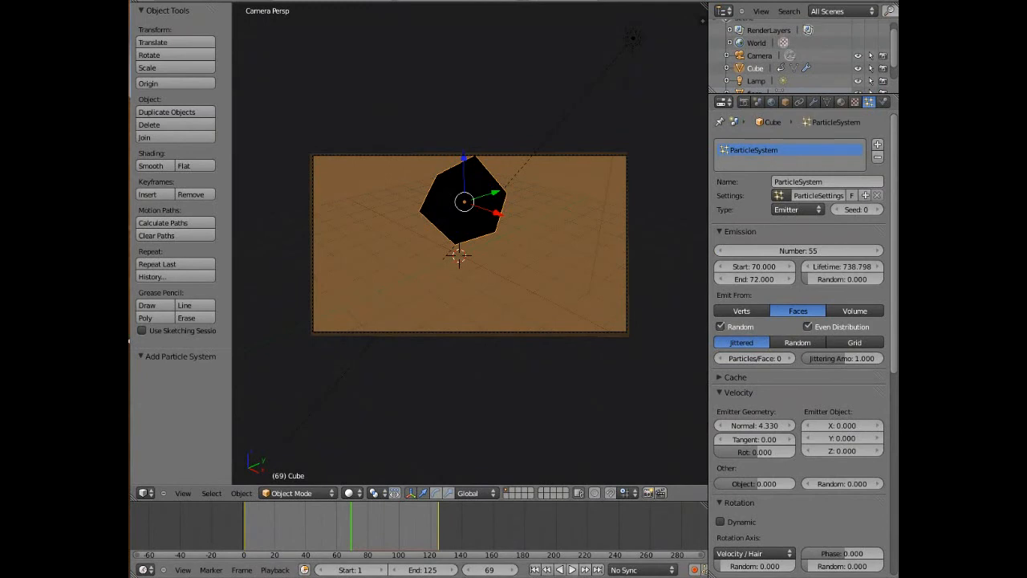
Play the animation, stop it at frame 81 once particles are flying, and render that frame as an image
left_click(571, 569)
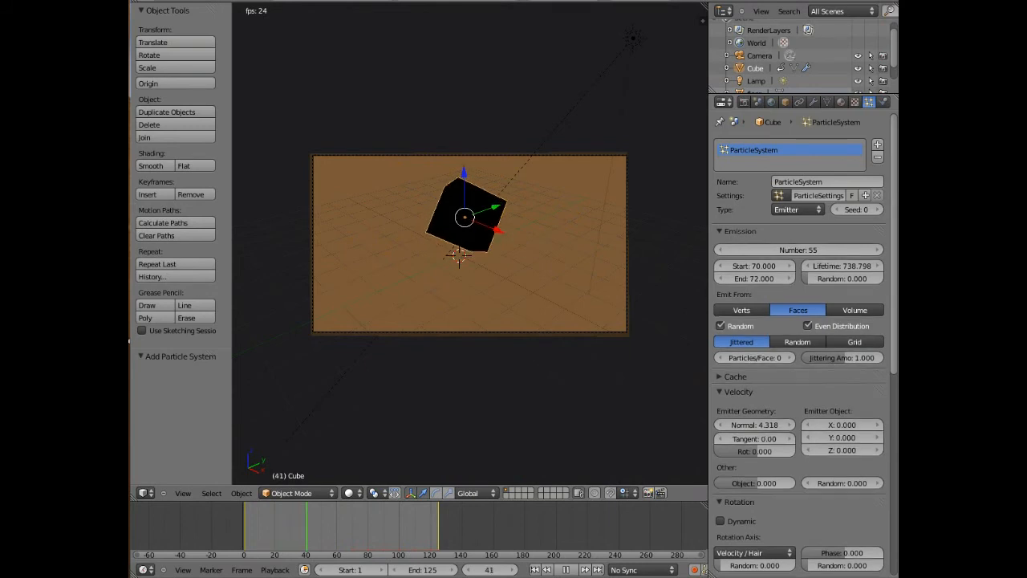
scroll(800, 321, "down", 10)
scroll(799, 337, "up", 1)
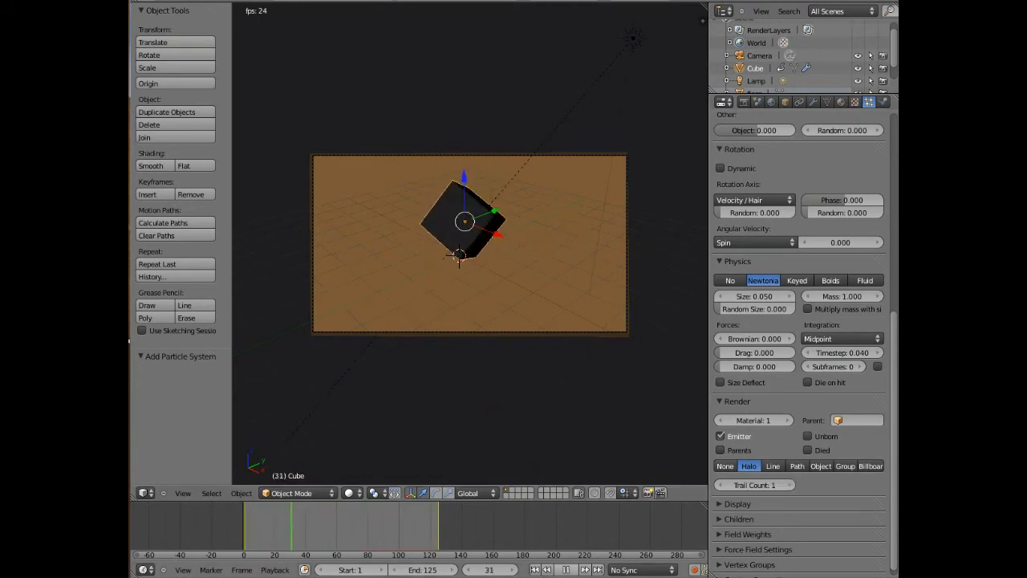
left_click(566, 569)
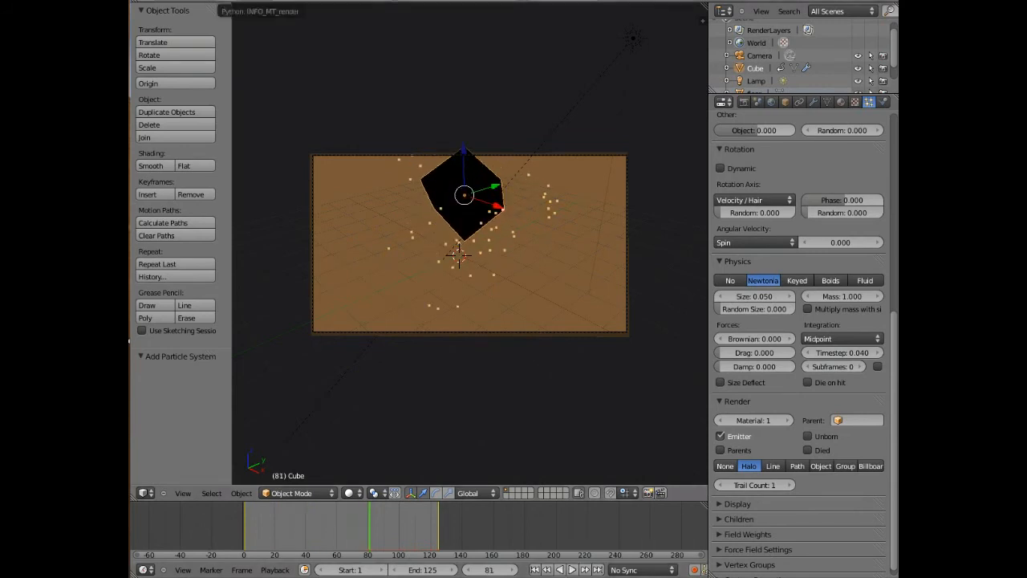
left_click(229, 1)
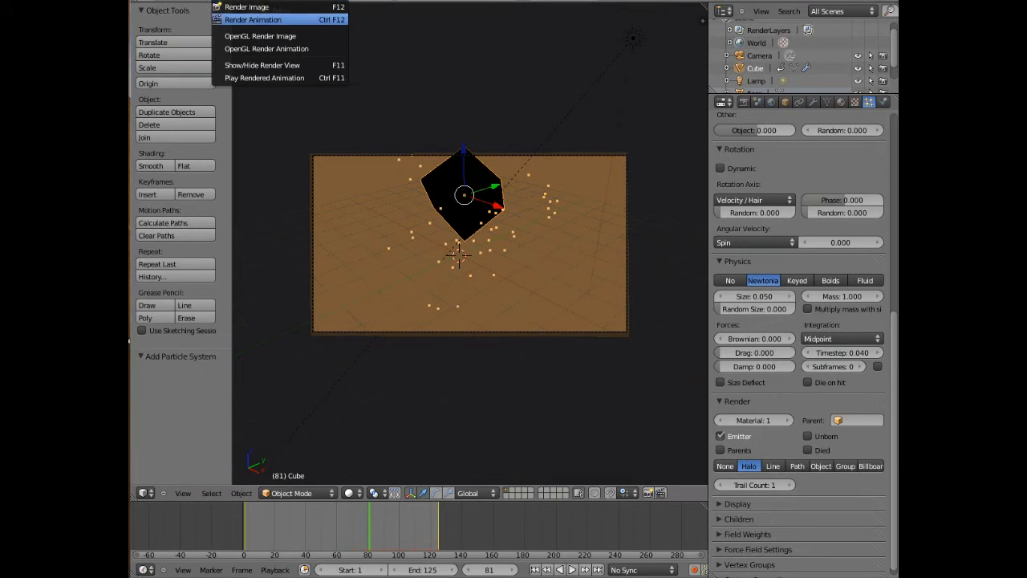
left_click(246, 6)
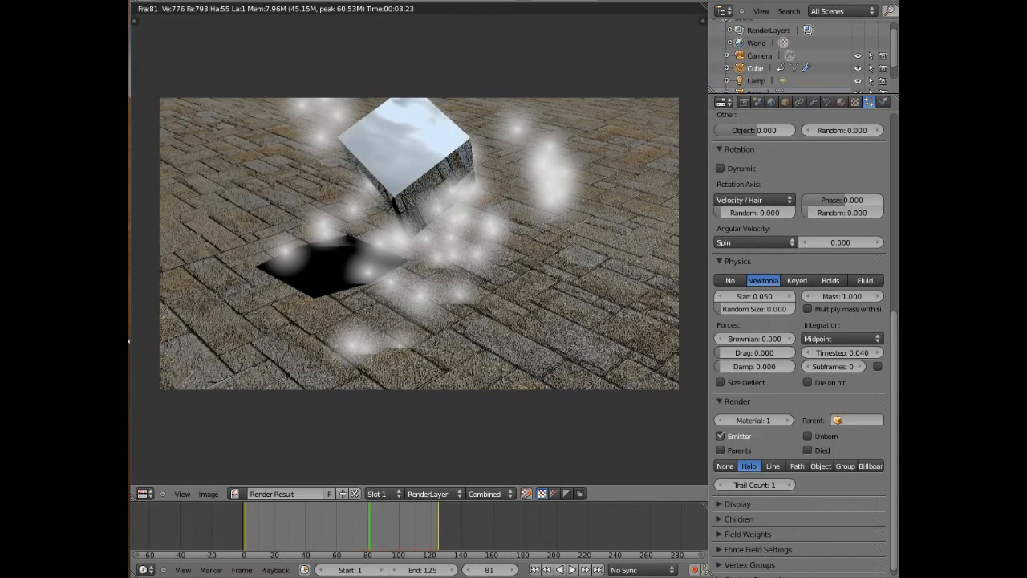
Step back to frame 70 and insert a keyframe on the particle render type set to Halo
key("Left")
key("Left")
key("Left")
key("Left")
key("Left")
key("Left")
key("Left")
key("Left")
key("Left")
key("Left")
key("Left")
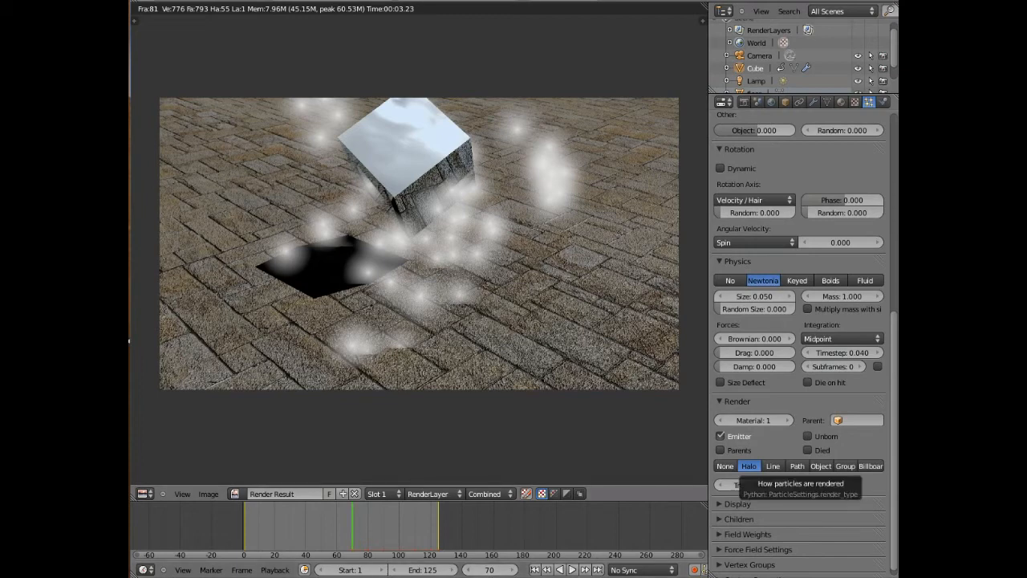
key("i")
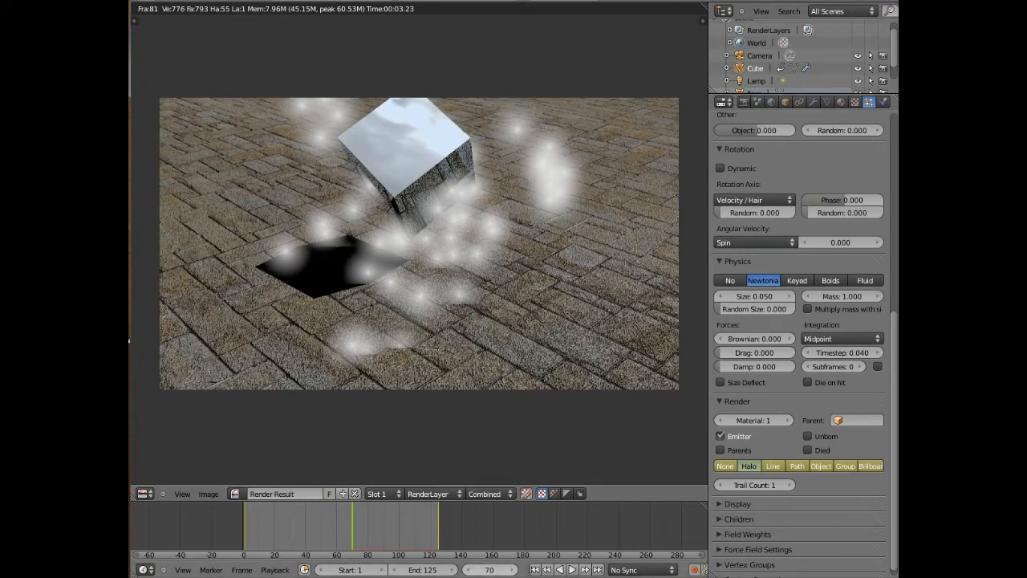
Advance to frame 74, change the particle render type to None, and keyframe it
left_click(513, 570)
left_click(513, 570)
left_click(513, 569)
left_click(513, 570)
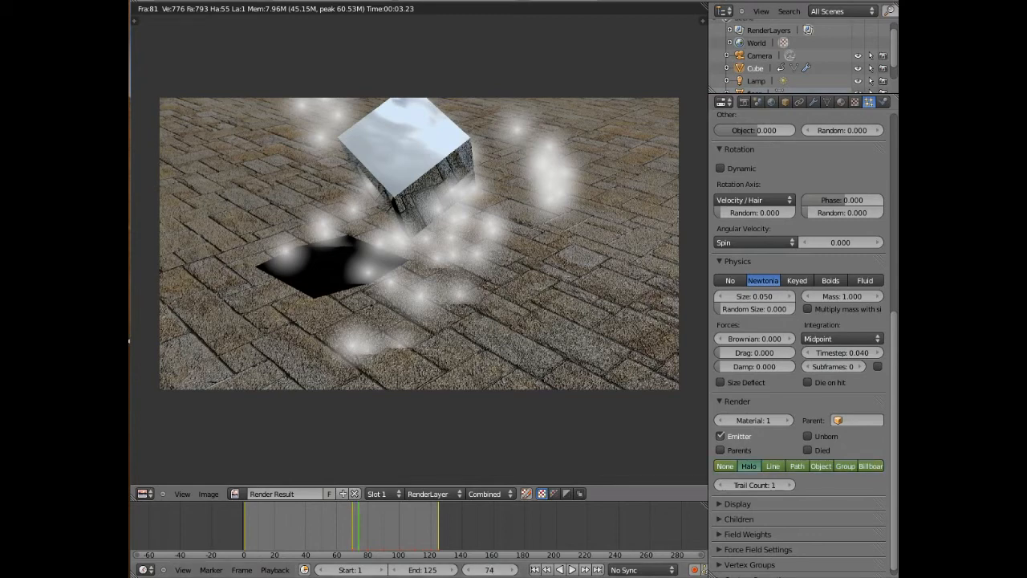
left_click(724, 466)
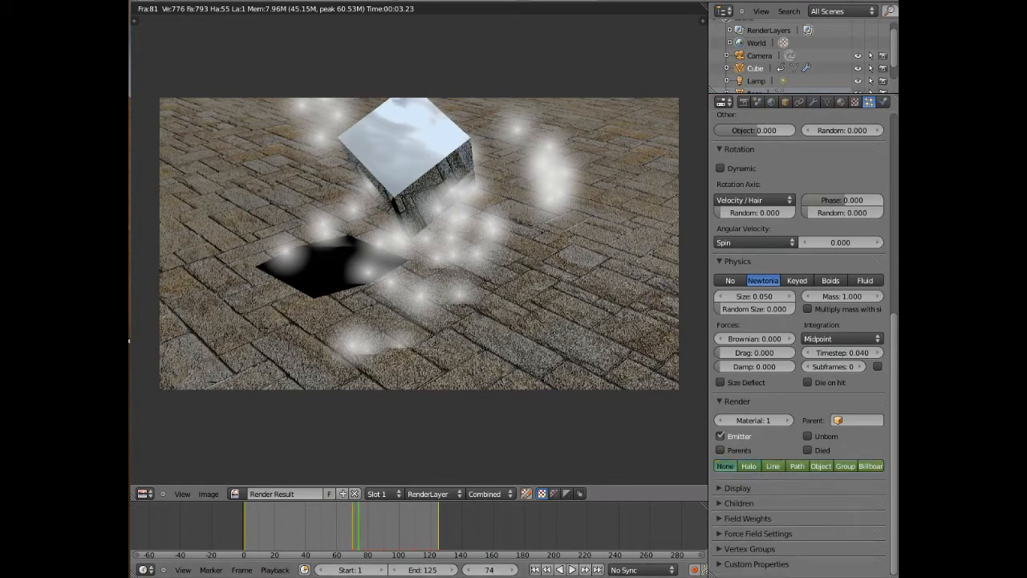
key("i")
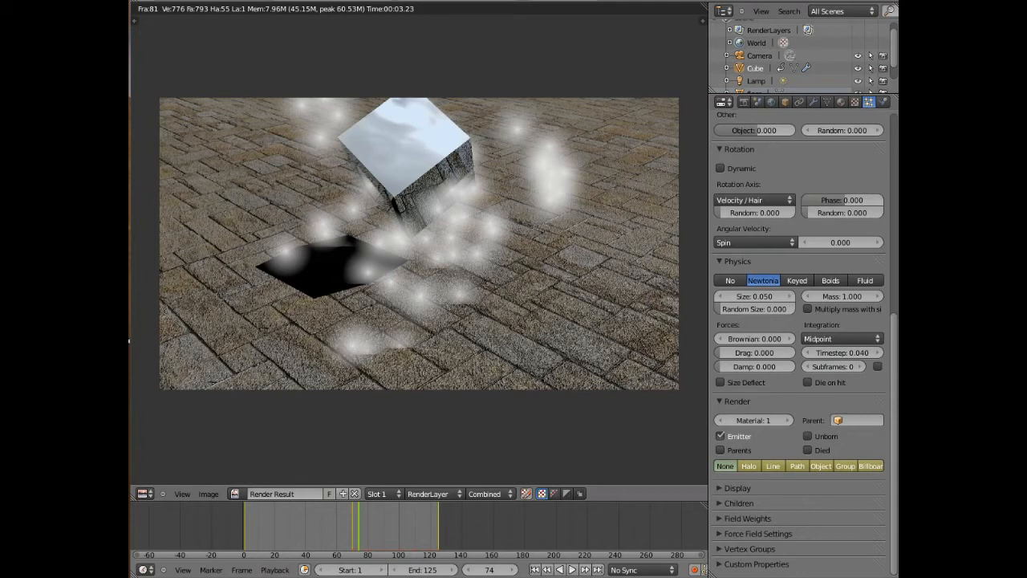
Advance to frame 78 and add an Explode modifier to the cube
key("Right")
key("Right")
key("Right")
key("Right")
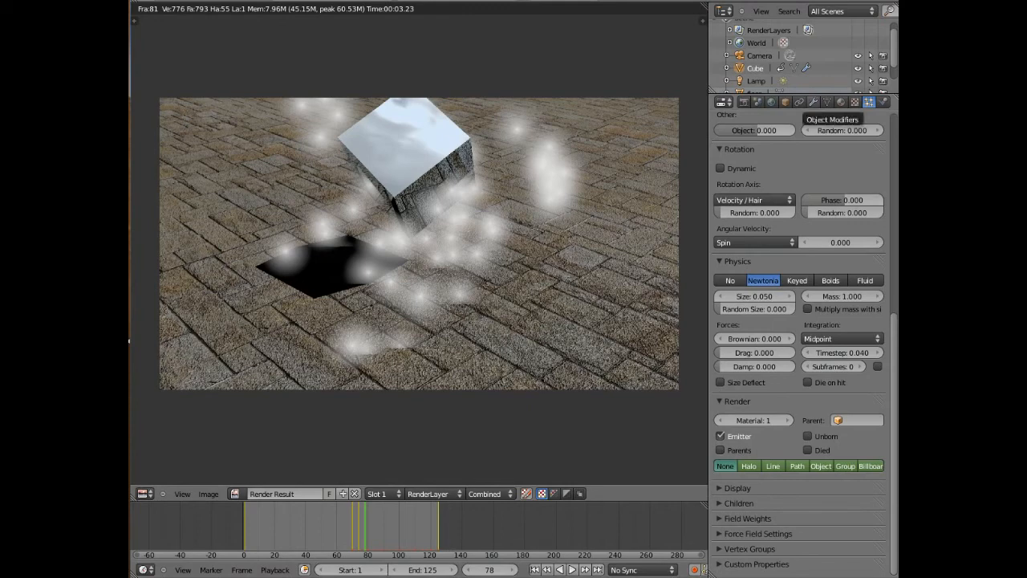
left_click(814, 102)
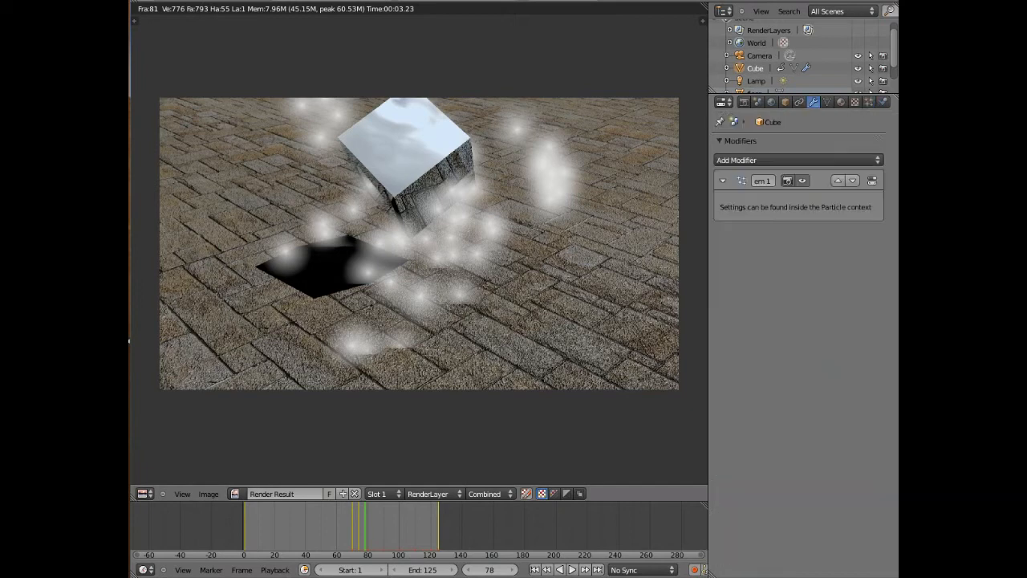
left_click(799, 160)
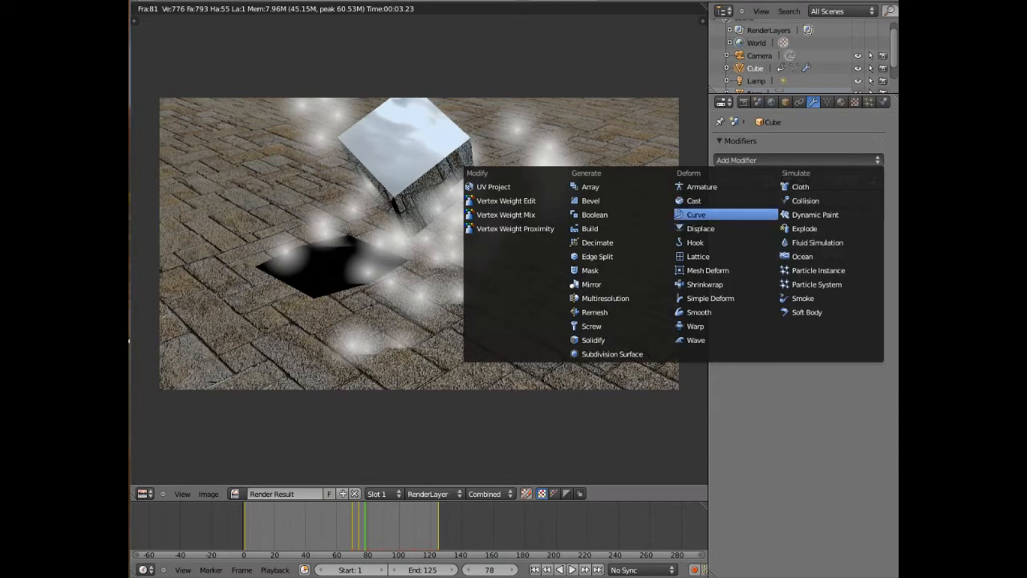
left_click(805, 229)
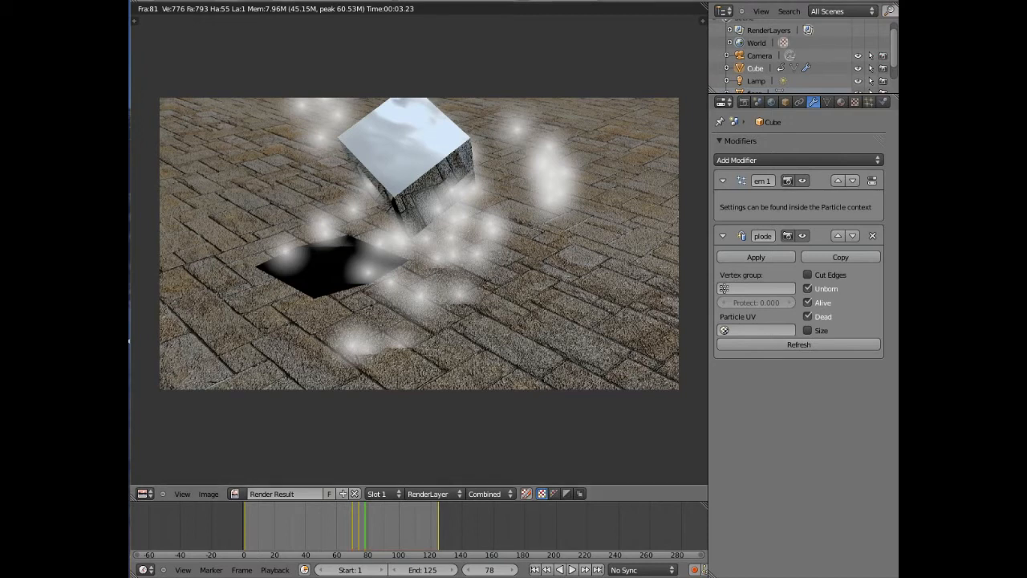
Return from the render to the 3D view, enable Cut Edges on the Explode modifier, and scrub back to frame 66
left_click(229, 1)
left_click(262, 65)
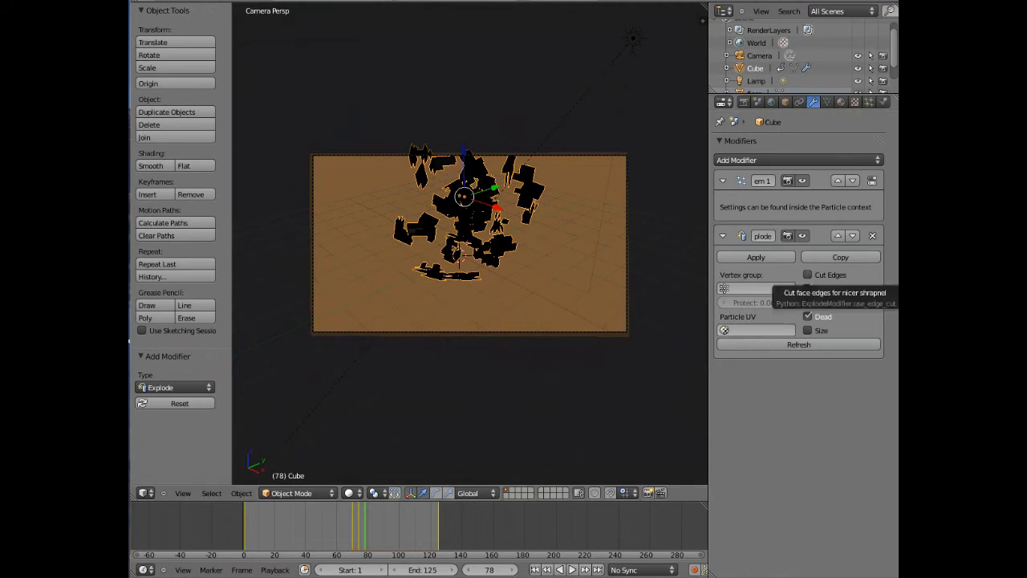
left_click(808, 274)
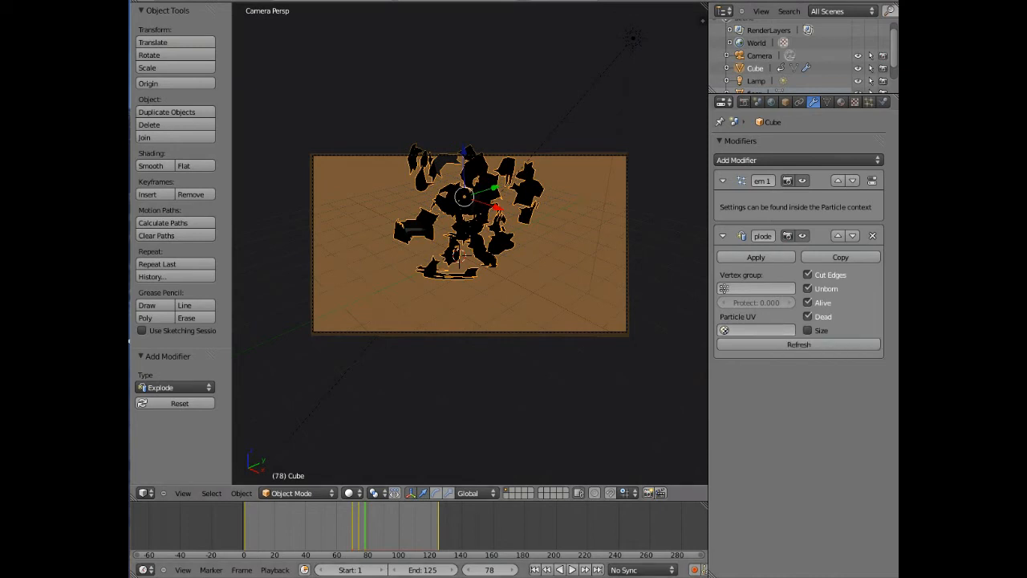
mouse_move(365, 525)
left_mouse_down()
mouse_move(348, 525)
mouse_move(405, 526)
mouse_move(346, 526)
left_mouse_up()
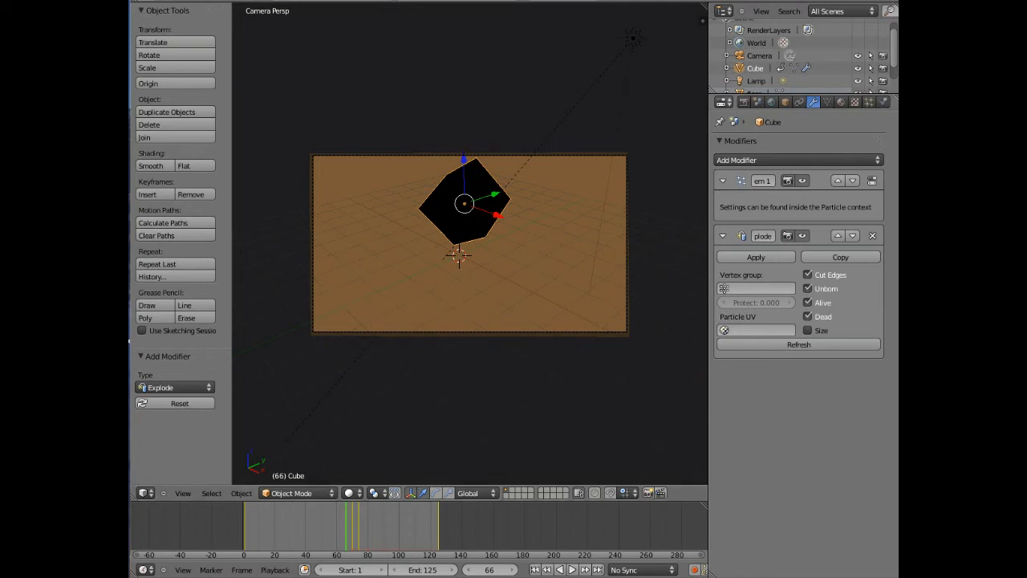
Enable Collision physics on the floor and set its particle damping factor to 0.4
right_click(459, 255)
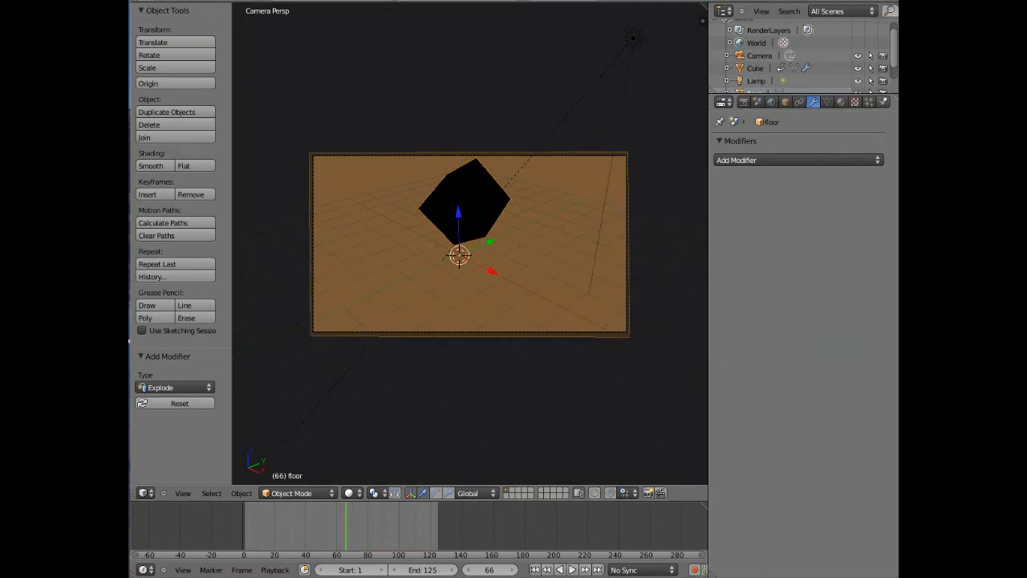
left_click(883, 101)
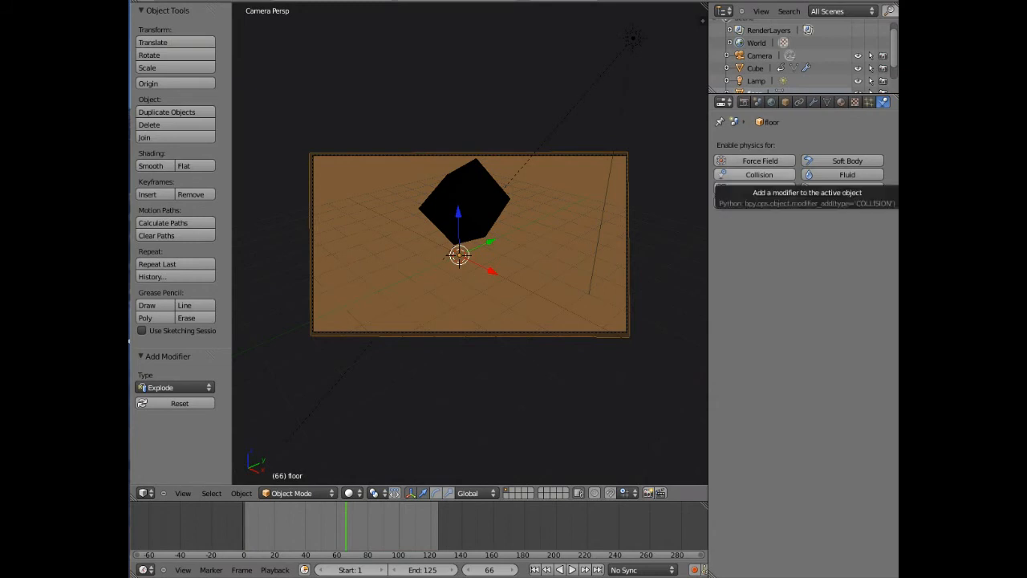
left_click(759, 174)
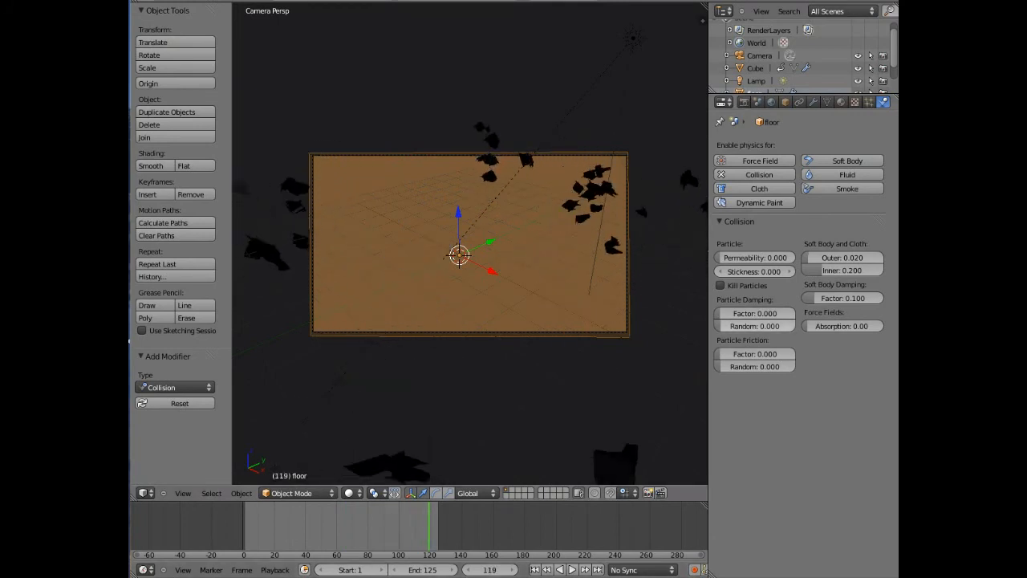
left_click_drag(754, 313, 774, 313)
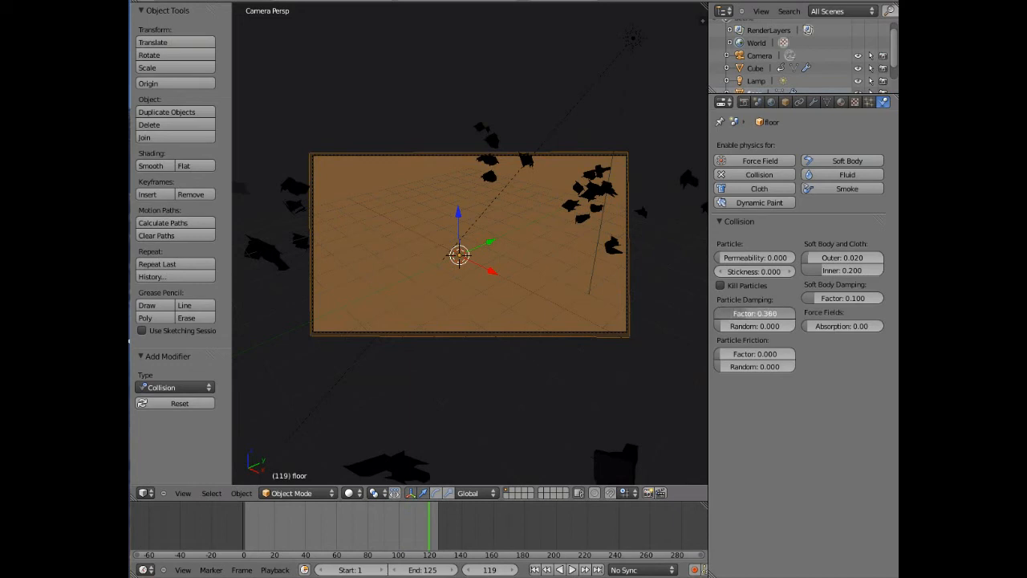
left_click_drag(774, 313, 774, 313)
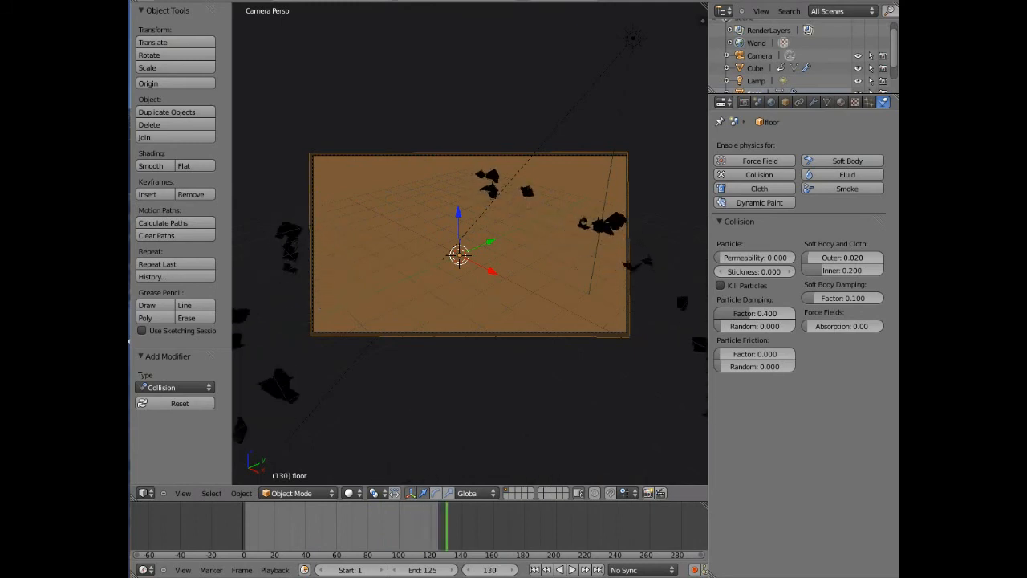
key("Escape")
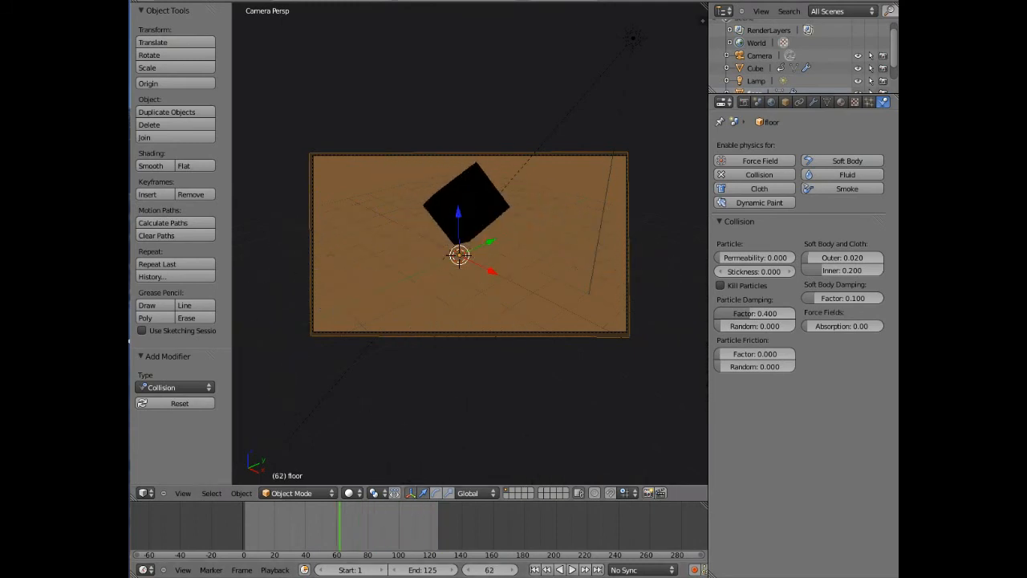
Try particle damping factors of 0.552, 1.0 and 0.888 on the floor's collision settings while previewing the explosion
left_click_drag(755, 313, 766, 313)
key("alt+a")
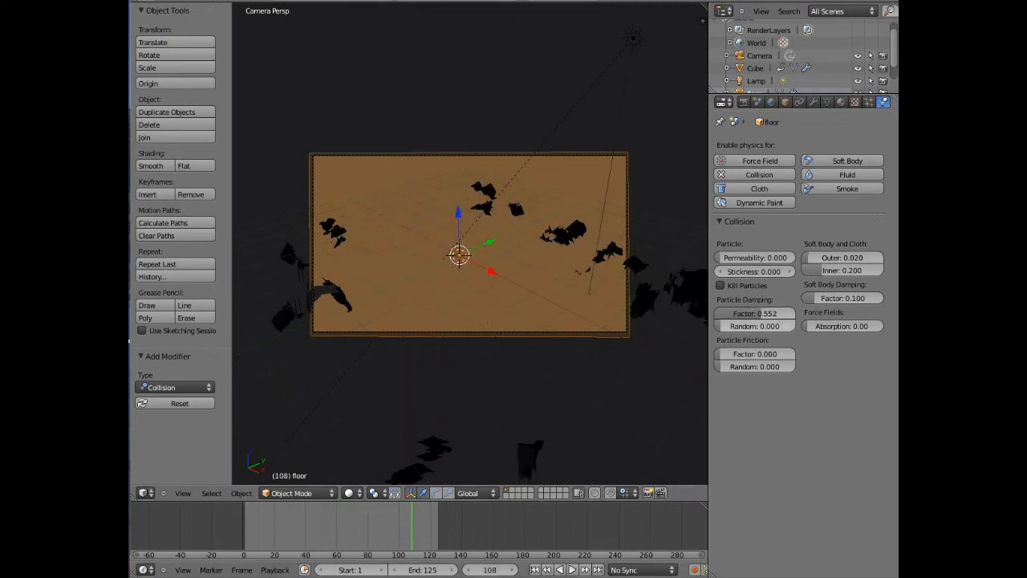
left_click_drag(761, 313, 794, 313)
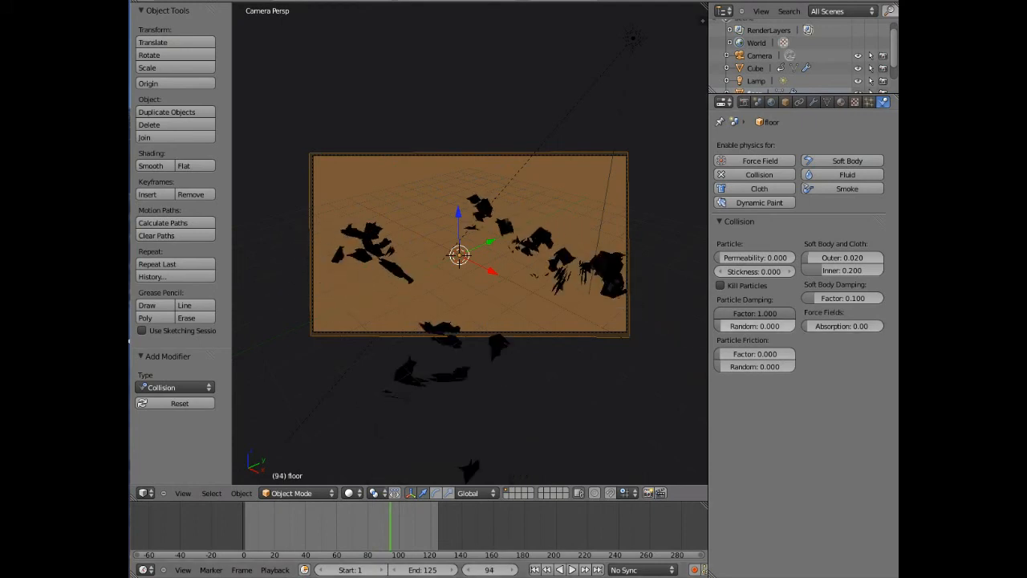
left_click_drag(755, 313, 726, 313)
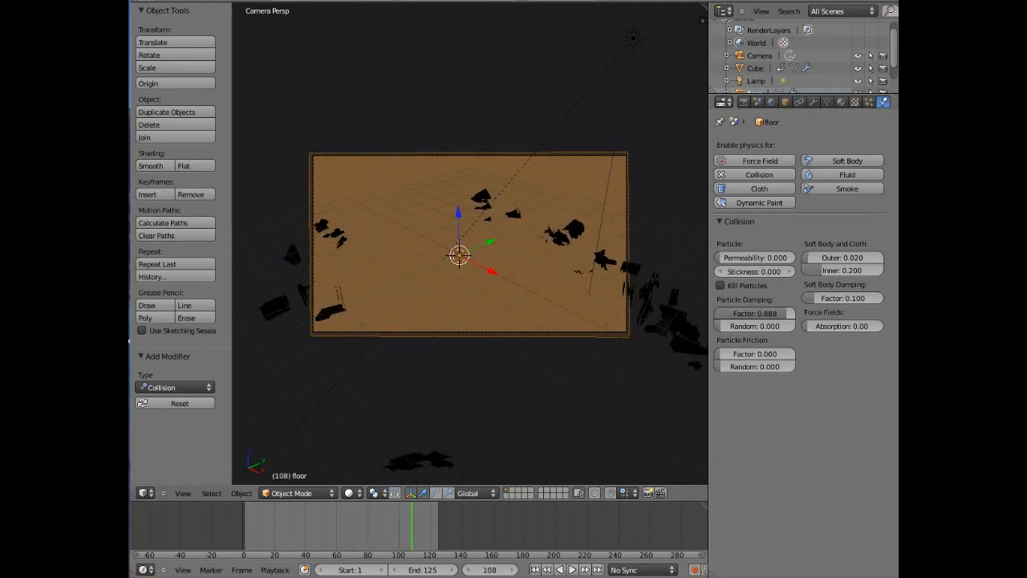
Try a particle damping factor of 0.728 and a particle friction factor of 0.472 on the floor, previewing the explosion
left_click(755, 313)
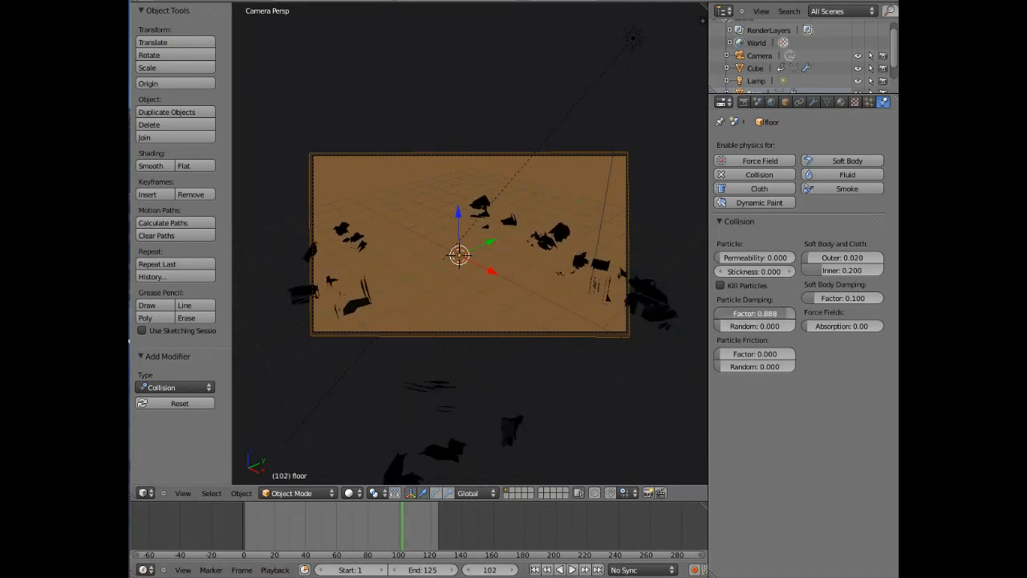
left_click_drag(402, 526, 348, 526)
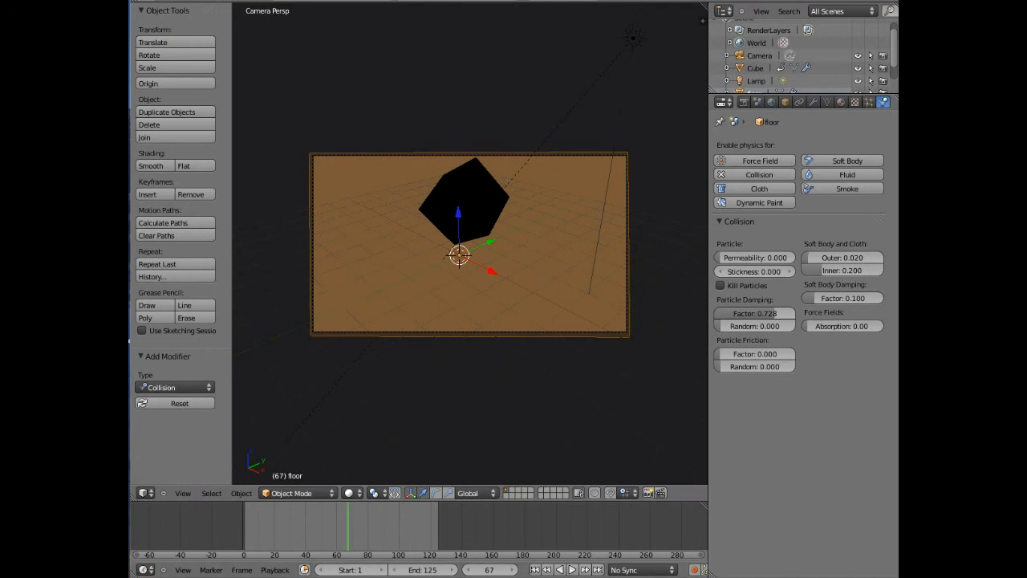
left_click_drag(765, 354, 770, 354)
key("alt+a")
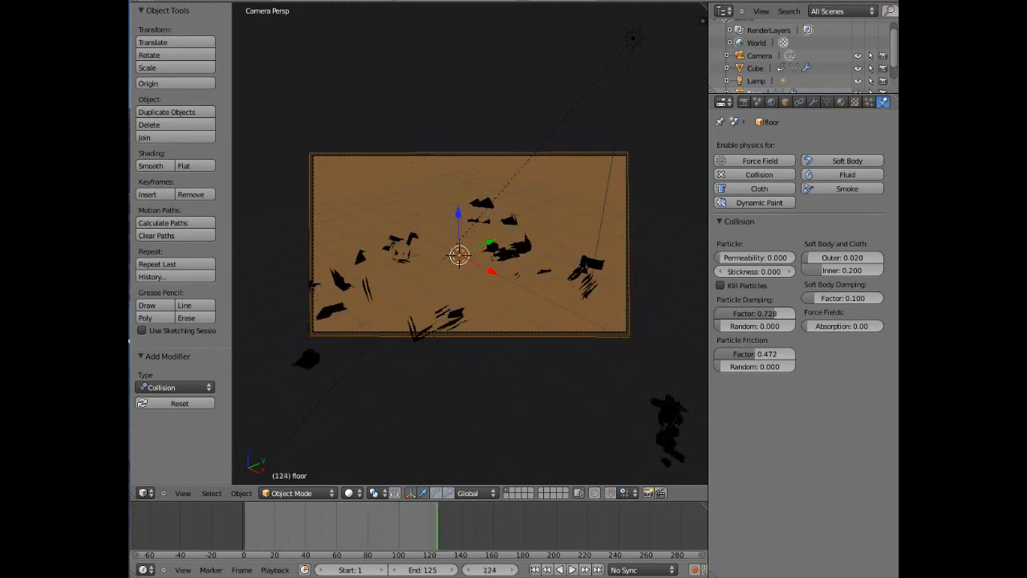
left_click_drag(454, 526, 335, 525)
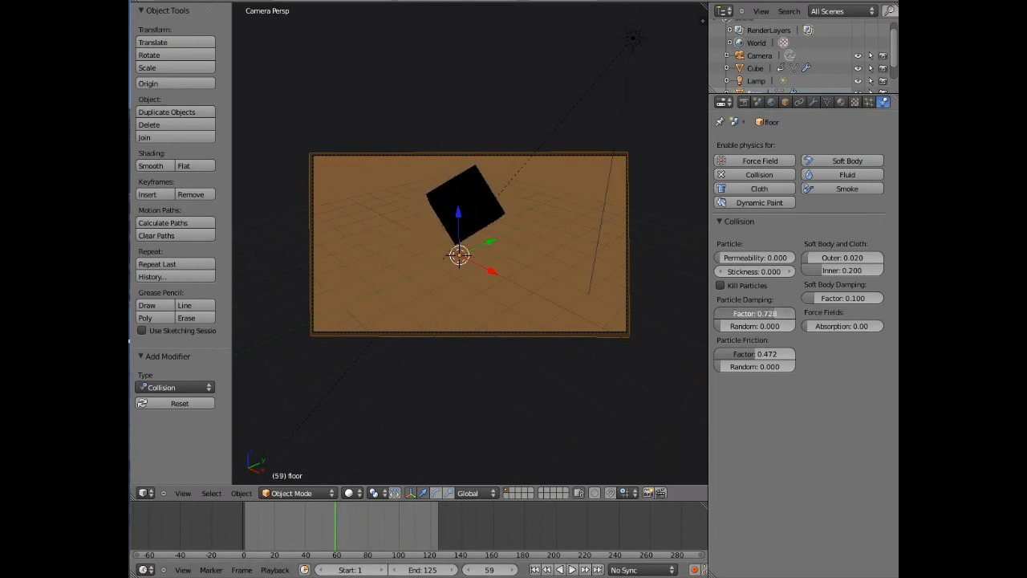
Set the floor's particle damping factor to 0.648 and particle friction factor to 0.344, and play back the animation
left_click_drag(767, 313, 766, 313)
left_click_drag(755, 354, 762, 354)
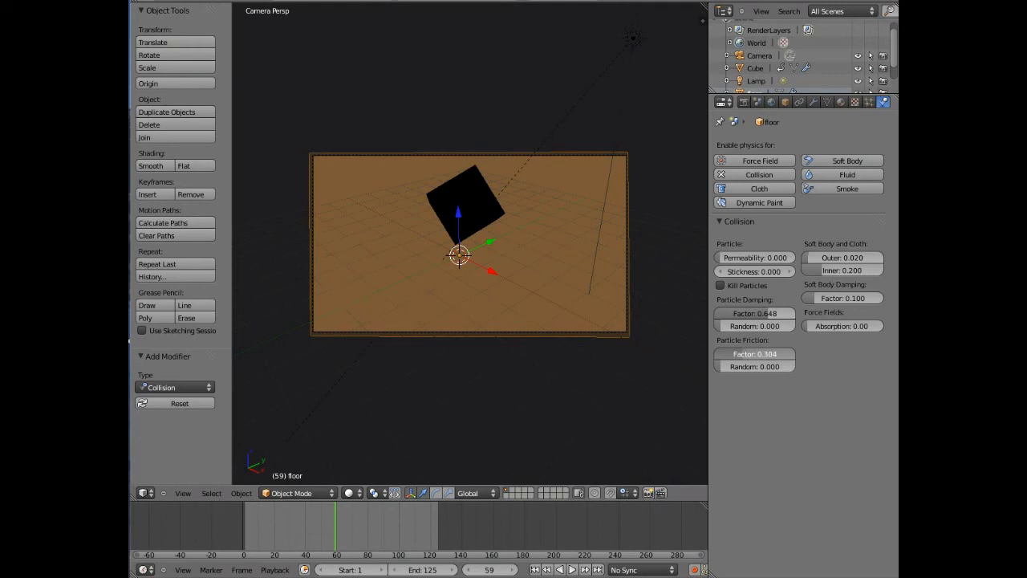
key("alt+a")
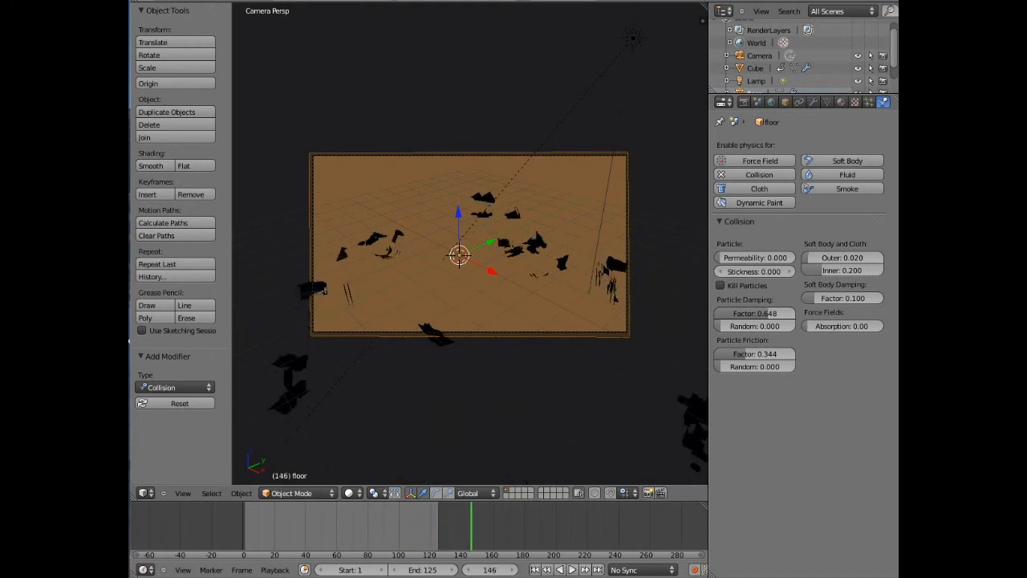
left_click_drag(472, 526, 315, 525)
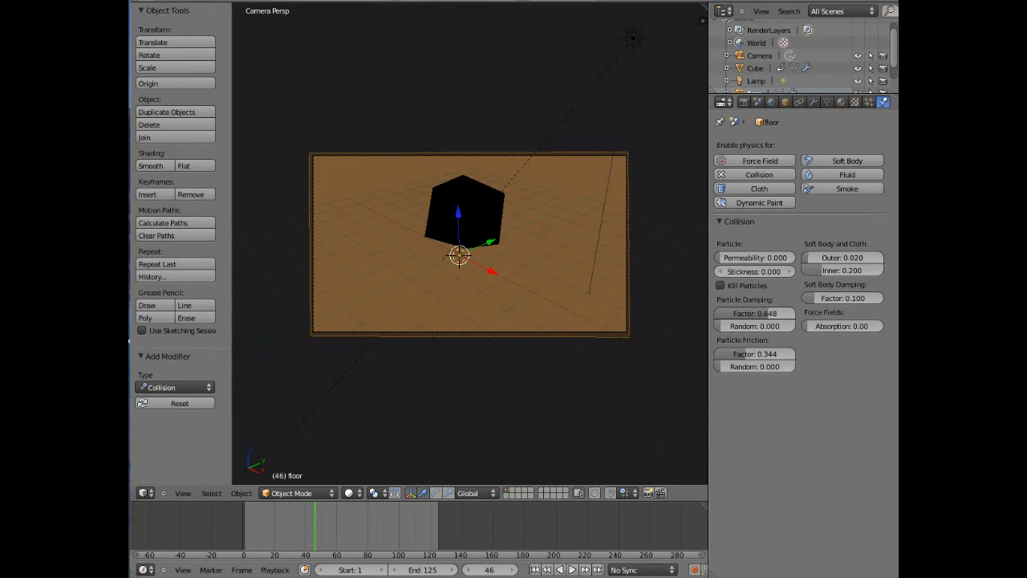
key("alt+a")
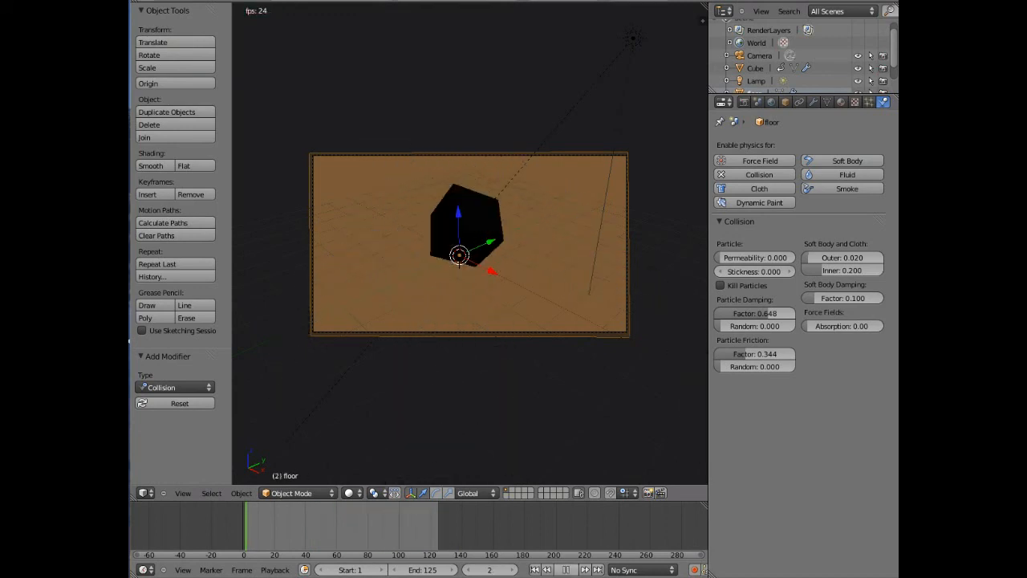
key("alt+a")
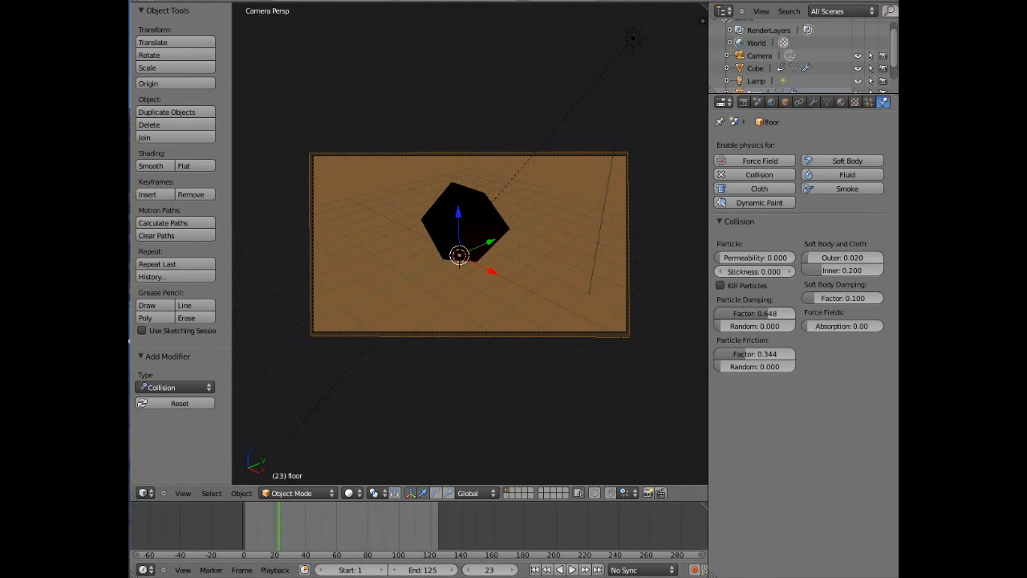
Set the floor's random particle friction to 0.576 and random particle damping to 0.568, and return to frame 1
left_click(755, 366)
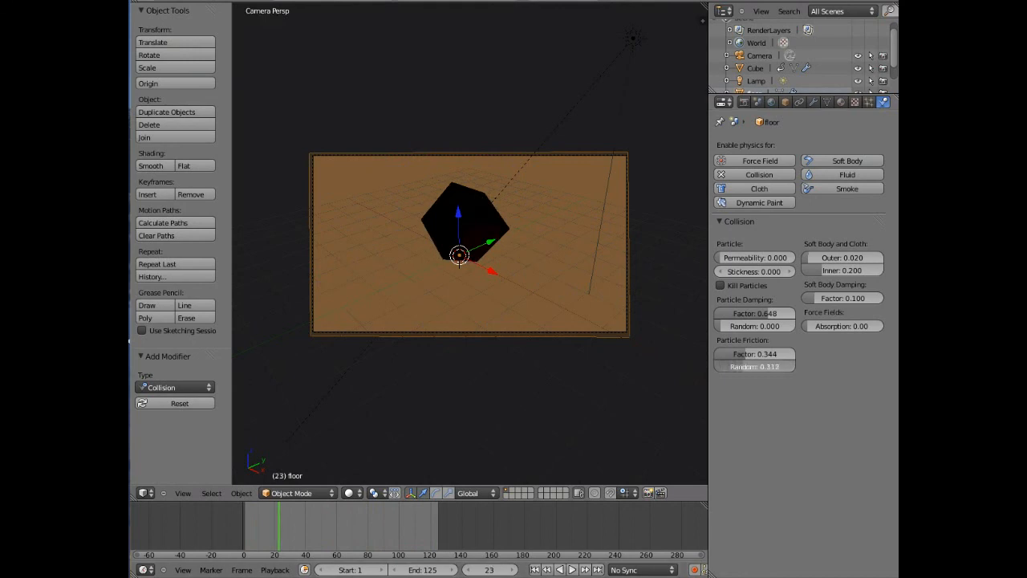
left_click(755, 326)
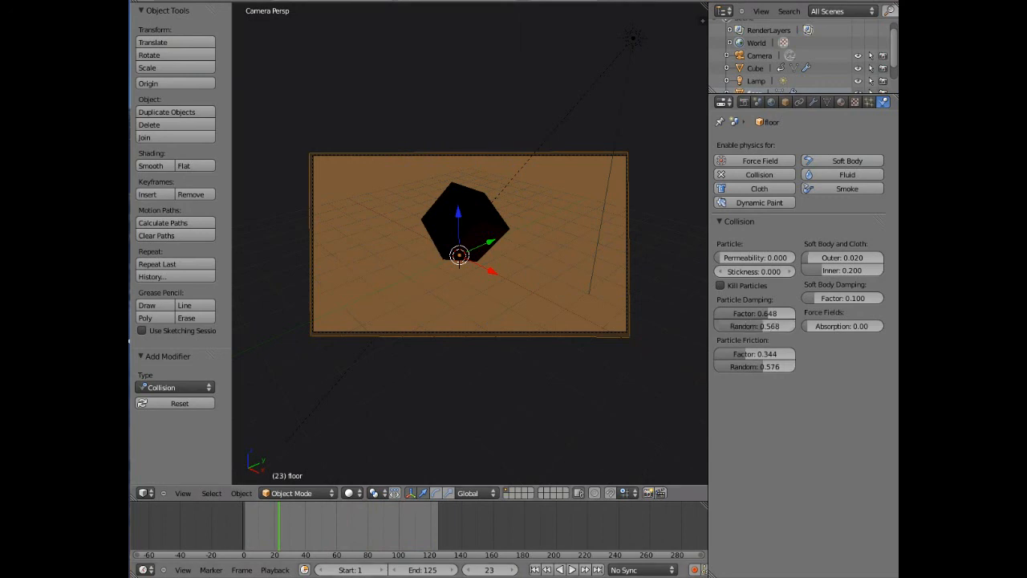
key("Escape")
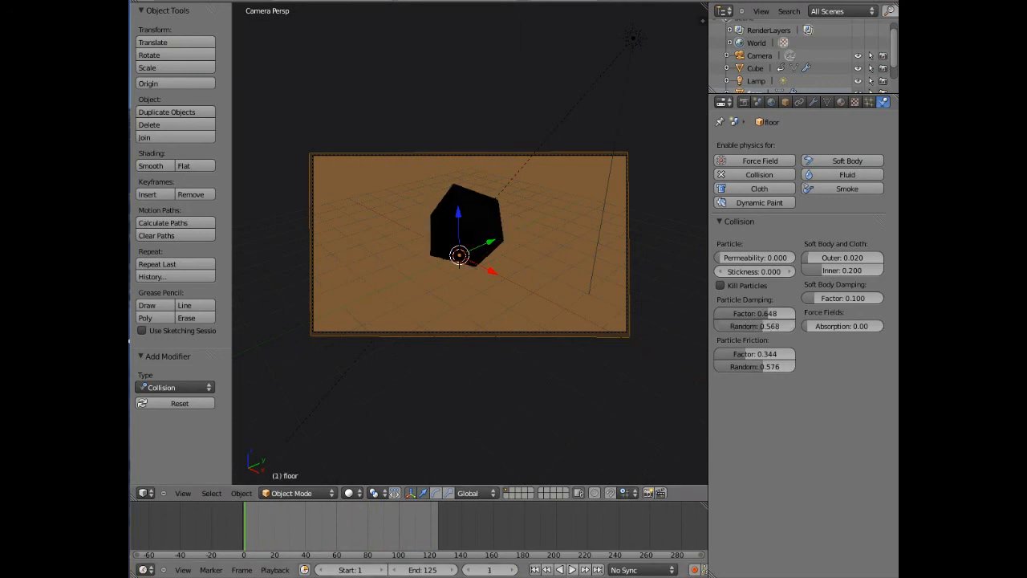
Play the animation, stop at frame 96 with the cube fragments scattered, and render that frame
key("alt+a")
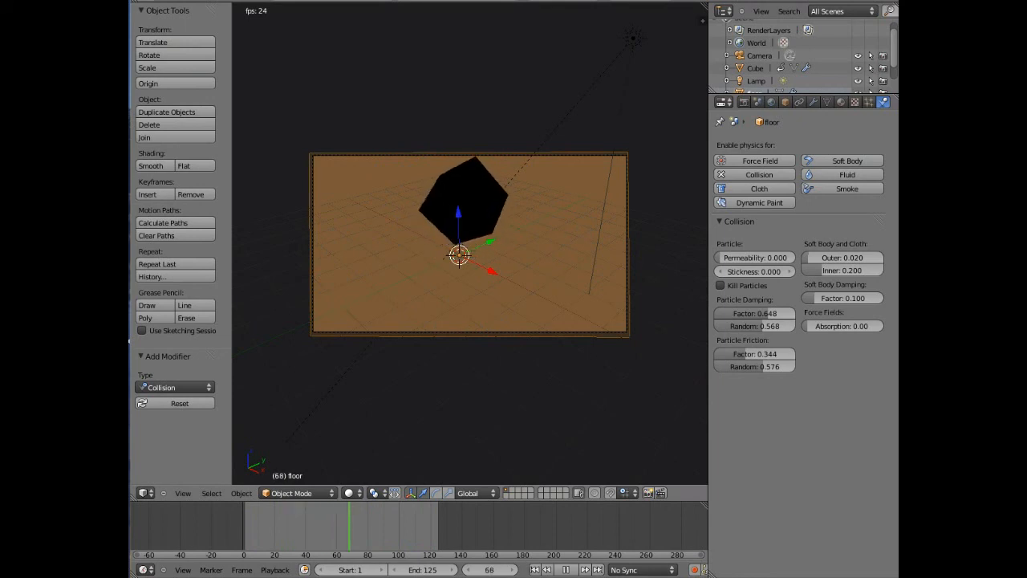
key("alt+a")
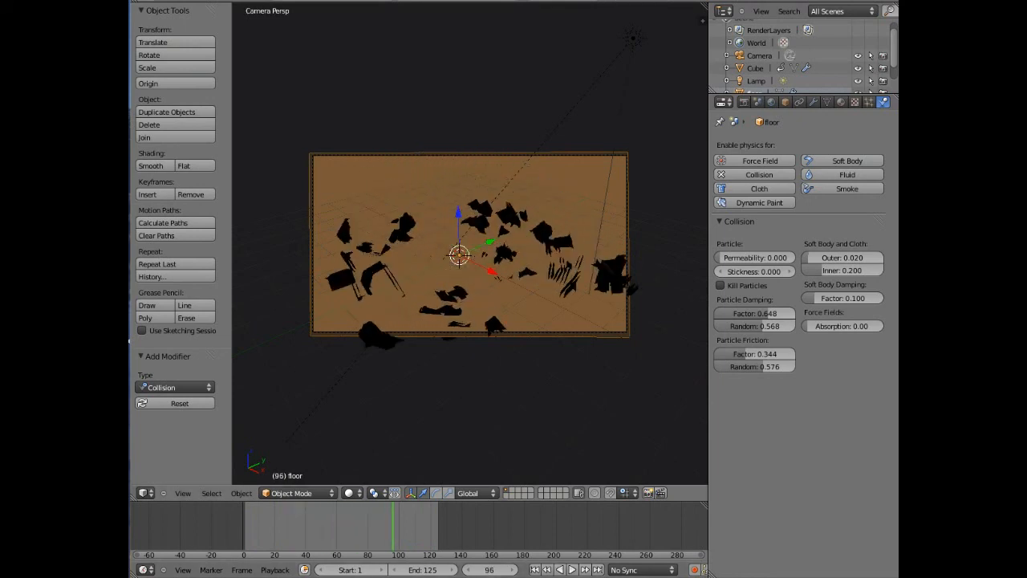
left_click(229, 1)
left_click(241, 7)
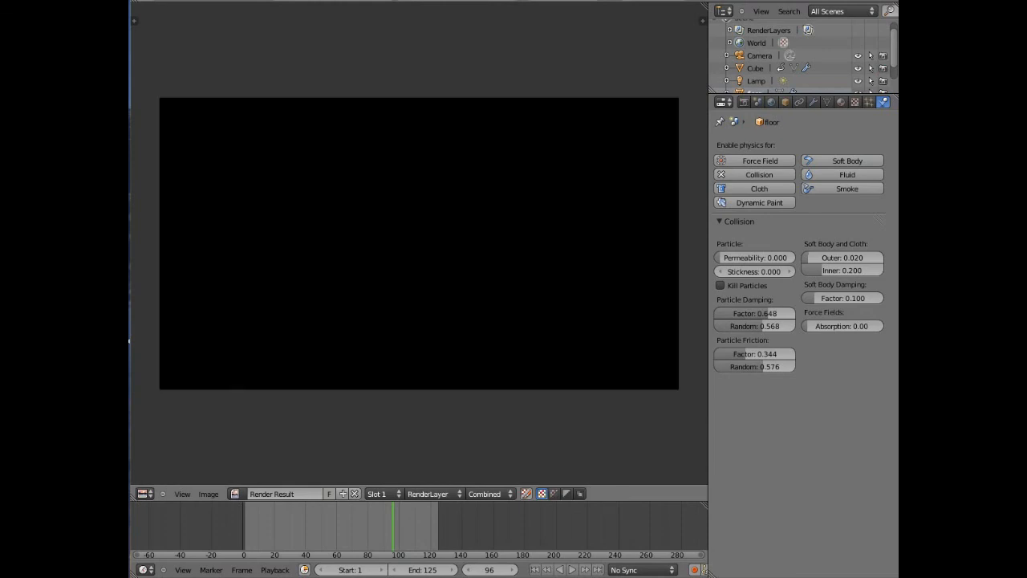